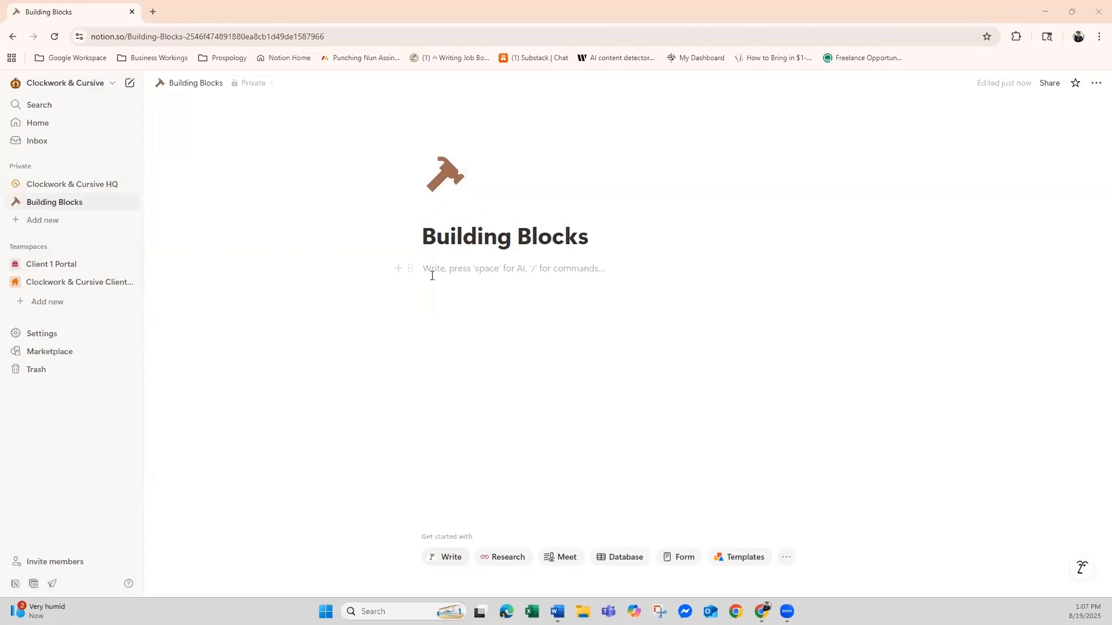
- Add a to-do list to the Building Blocks page with the items Thing 1, Thing 2 and Thing 3
left_click(396, 270)
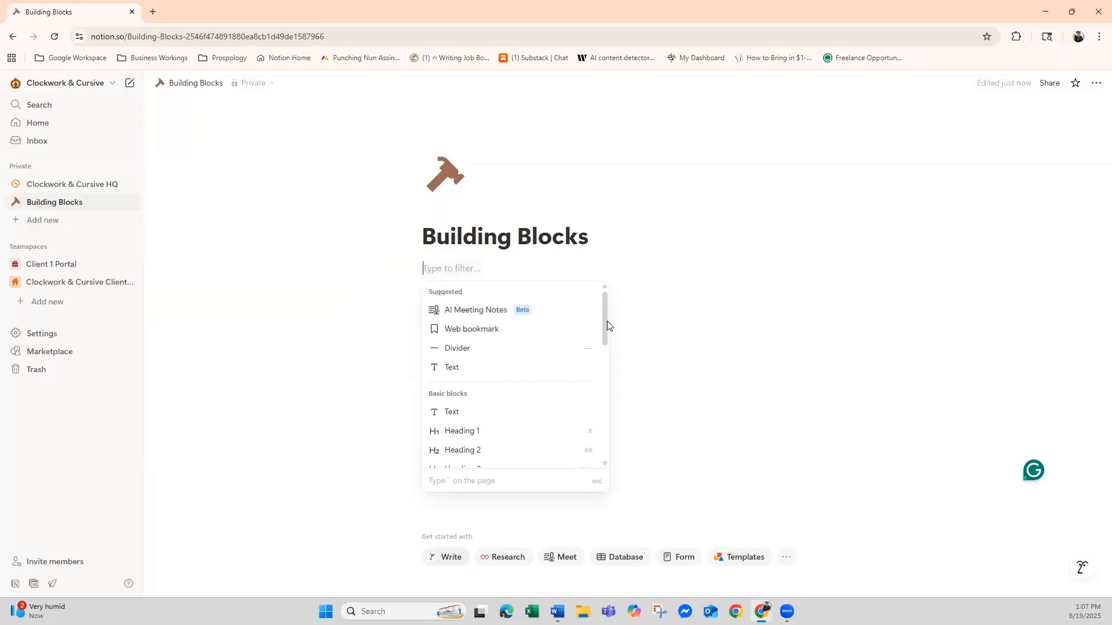
left_click_drag(606, 324, 607, 382)
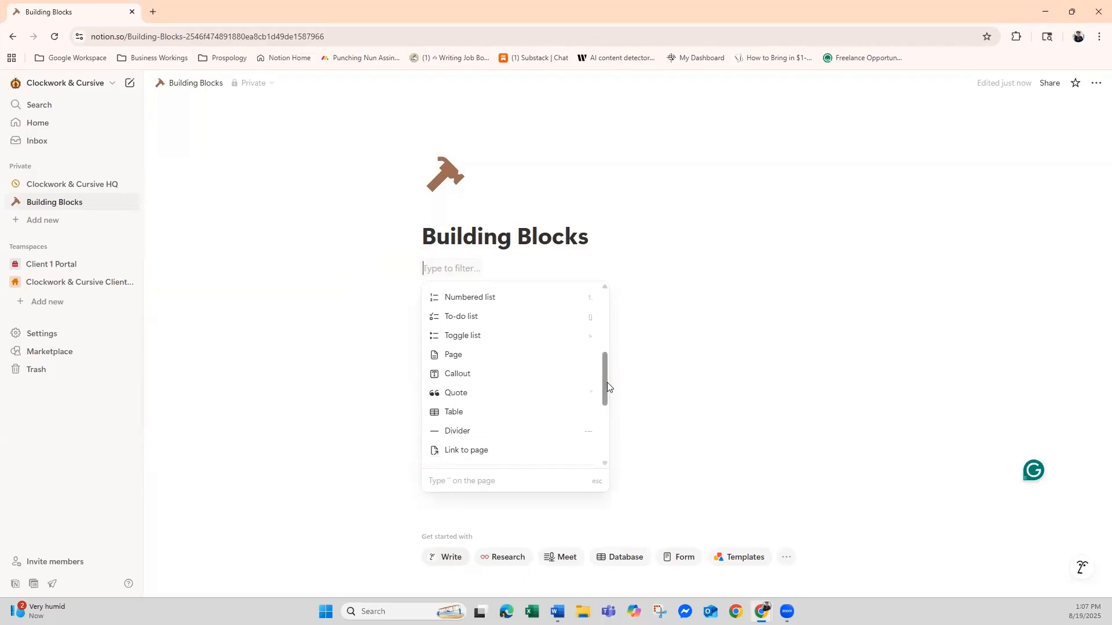
left_click(501, 322)
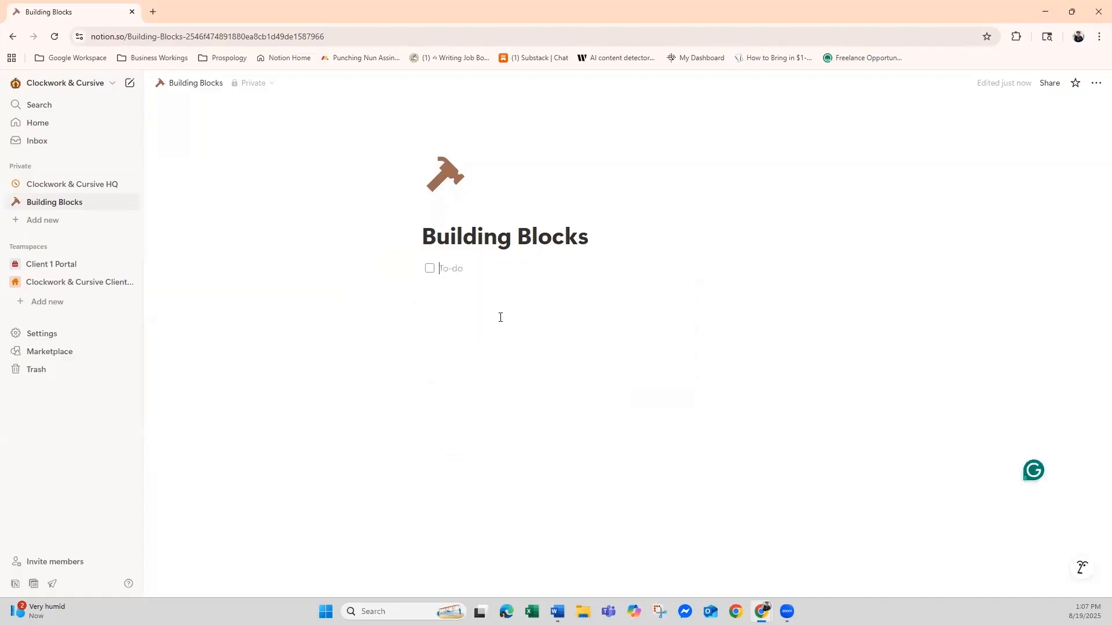
type("Thing 1")
key("Return")
type("Thing 2")
key("Return")
type("Thing 3")
- Tick and untick the Thing 1 checkbox, and select all three to-do items
left_click(429, 269)
left_click(430, 269)
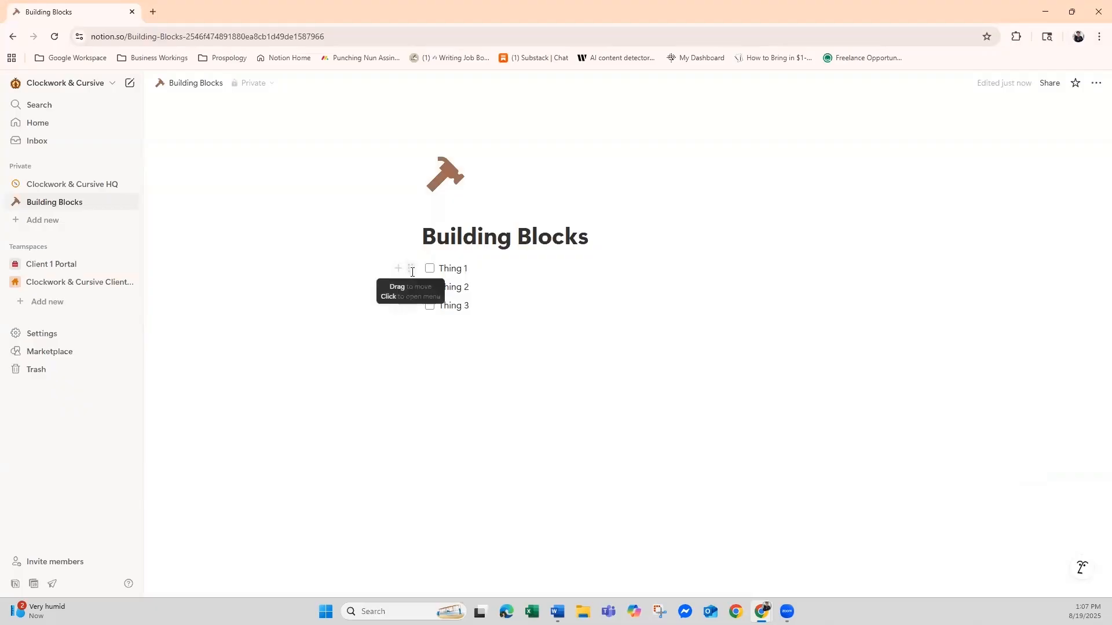
left_click_drag(402, 266, 297, 255)
left_click_drag(382, 246, 506, 347)
left_click_drag(419, 269, 280, 253)
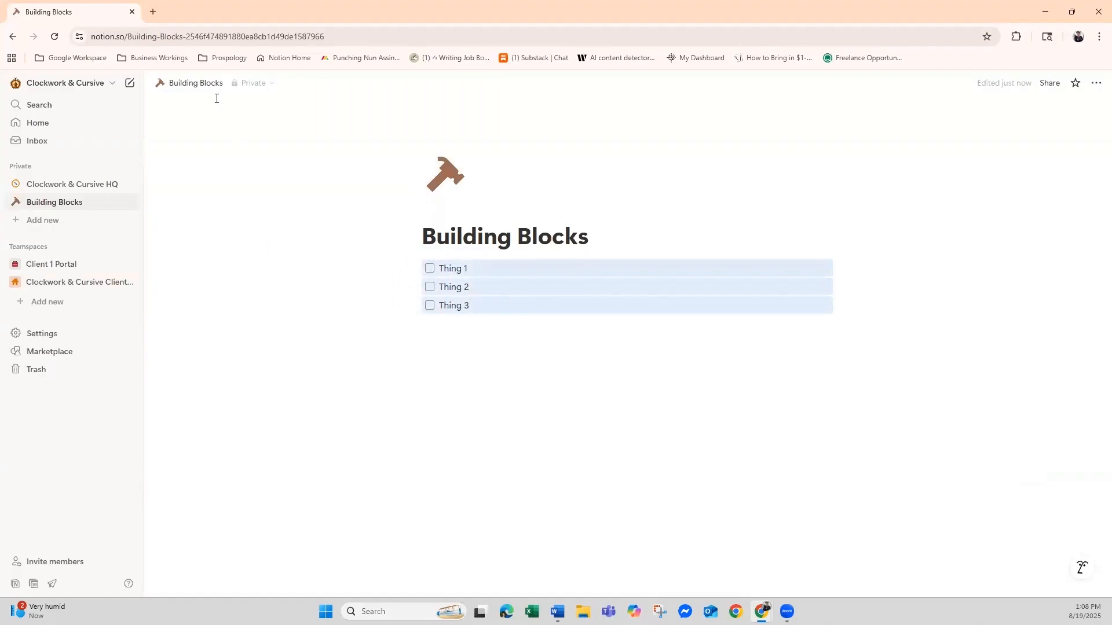
- Browse the block types that can be inserted below Thing 1, through media, databases and advanced blocks to the column layouts
left_click(402, 269)
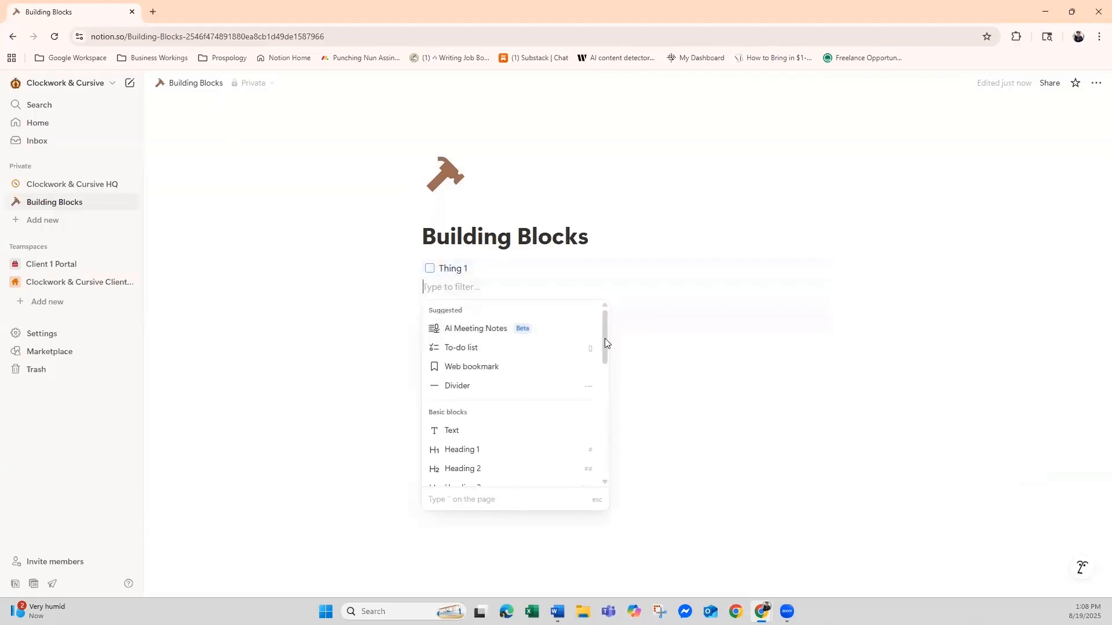
left_click_drag(606, 343, 595, 444)
scroll(594, 444, "down", 8)
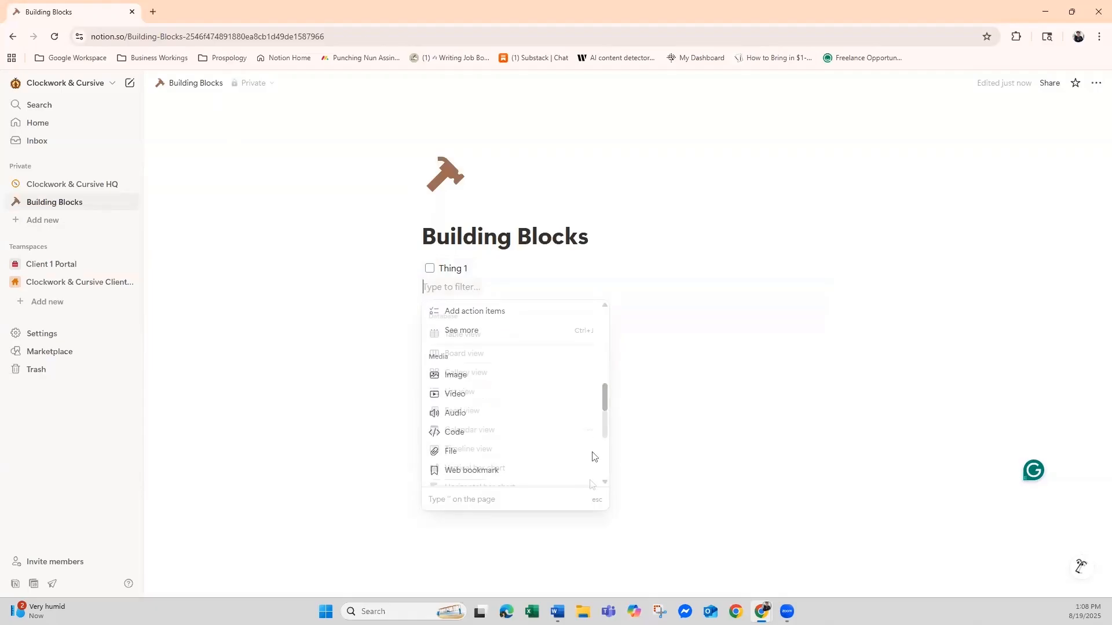
scroll(592, 496, "down", 5)
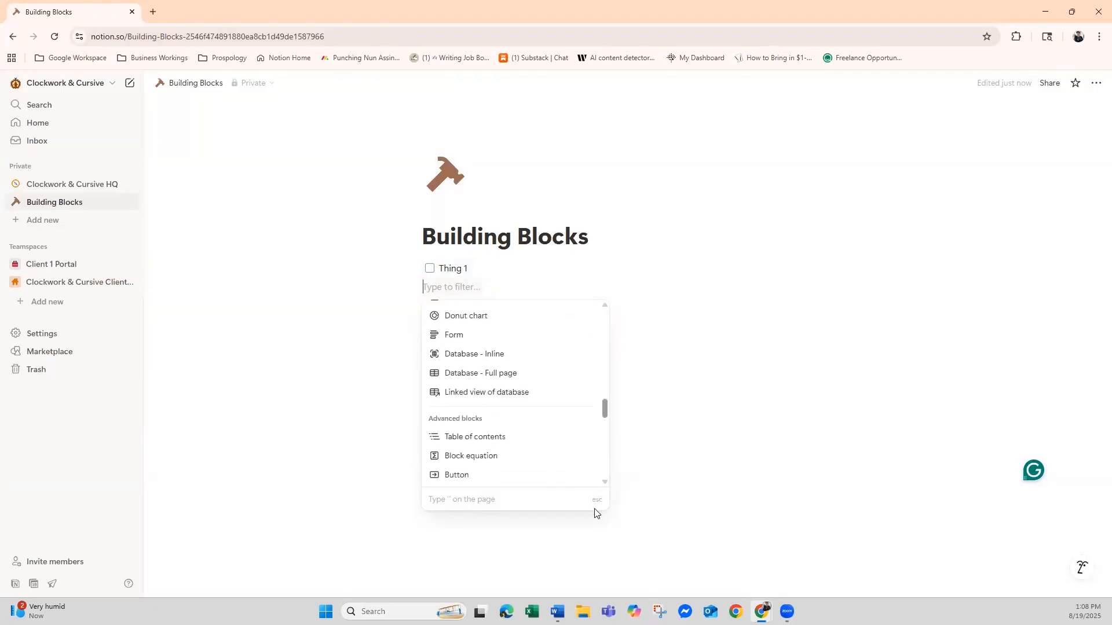
scroll(597, 524, "down", 4)
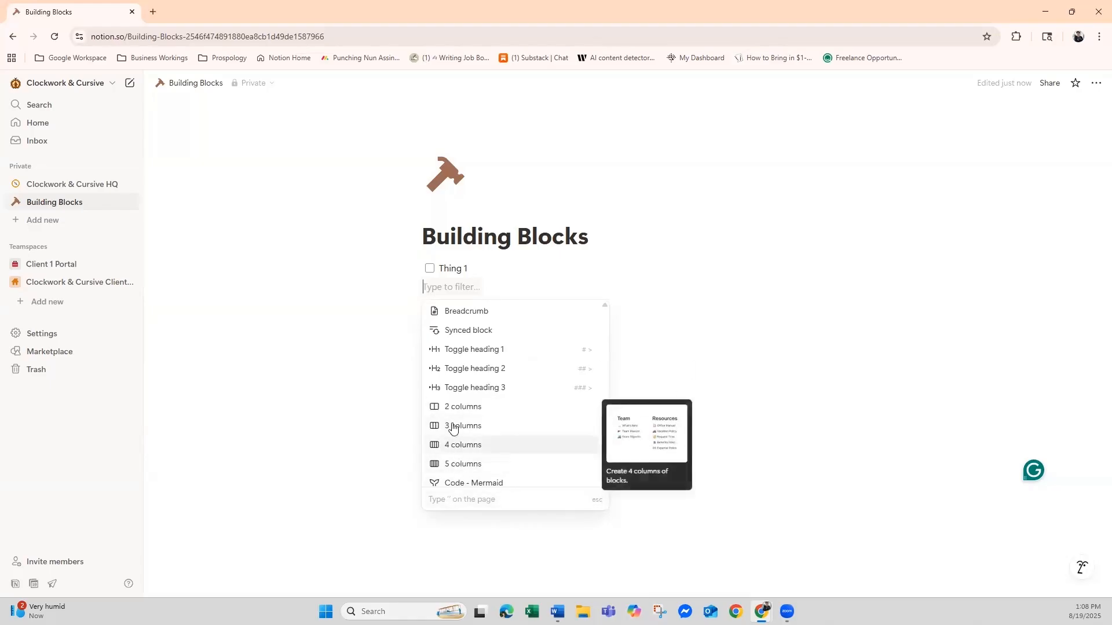
key("Escape")
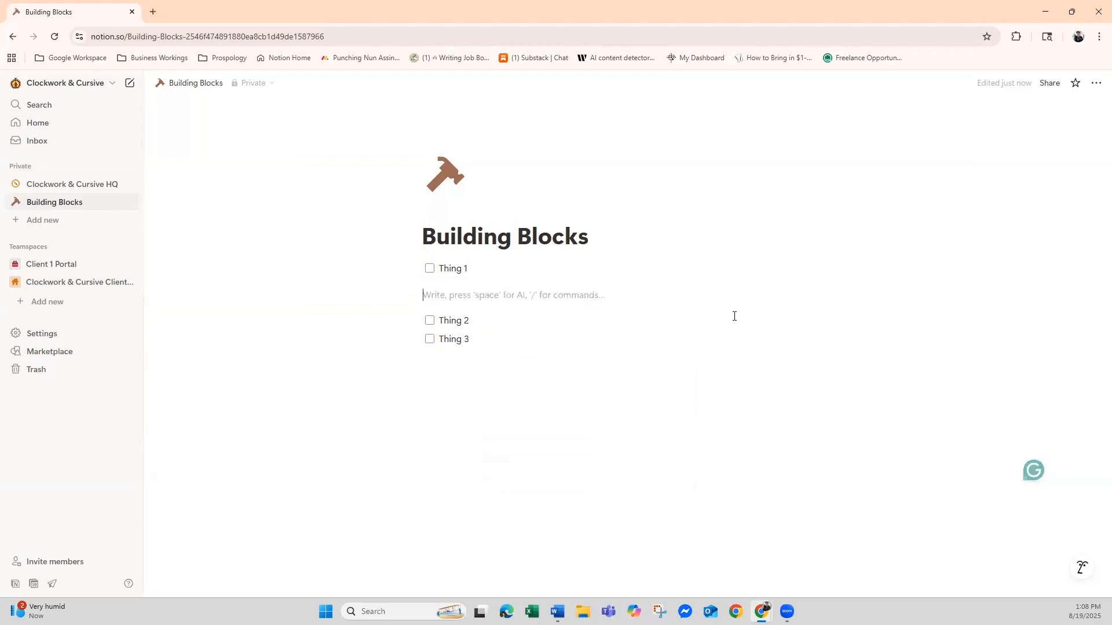
- Remove the empty lines between Thing 1 and Thing 2
left_click(464, 268)
left_click(452, 302)
key("BackSpace")
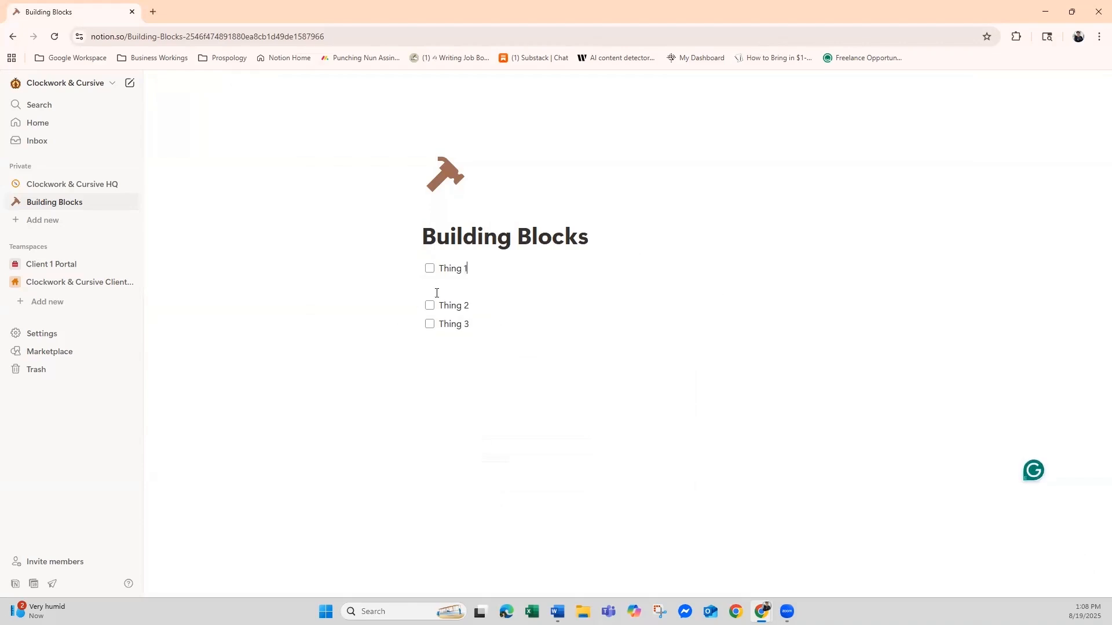
left_click(436, 288)
key("BackSpace")
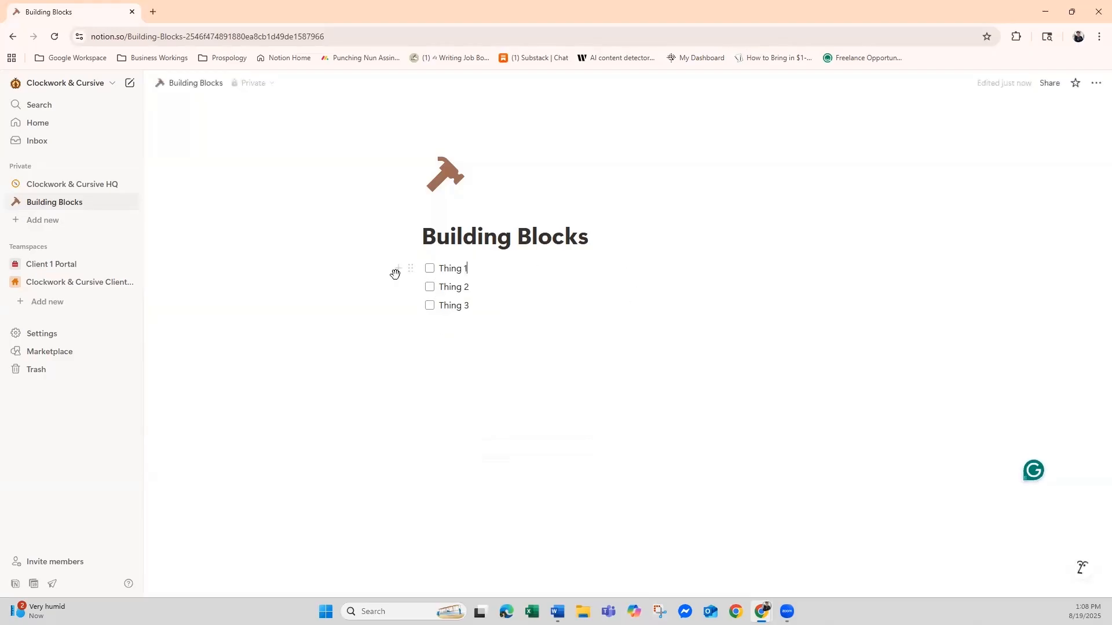
- Add a toggle list named Notes below Thing 3, containing the text "Note on a thing"
left_click(399, 338)
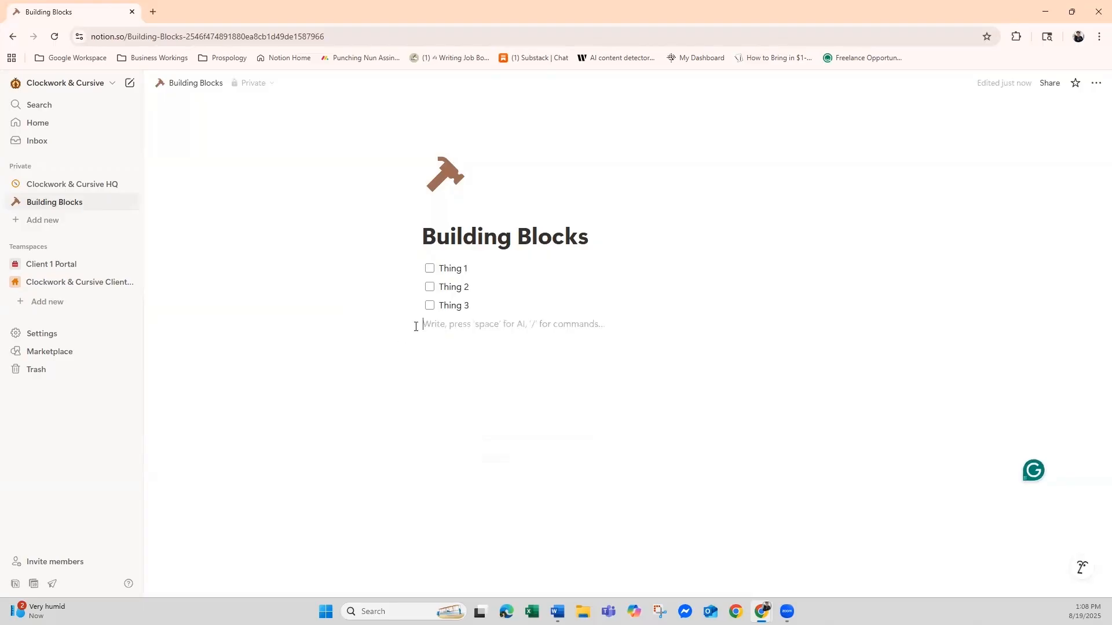
left_click(396, 324)
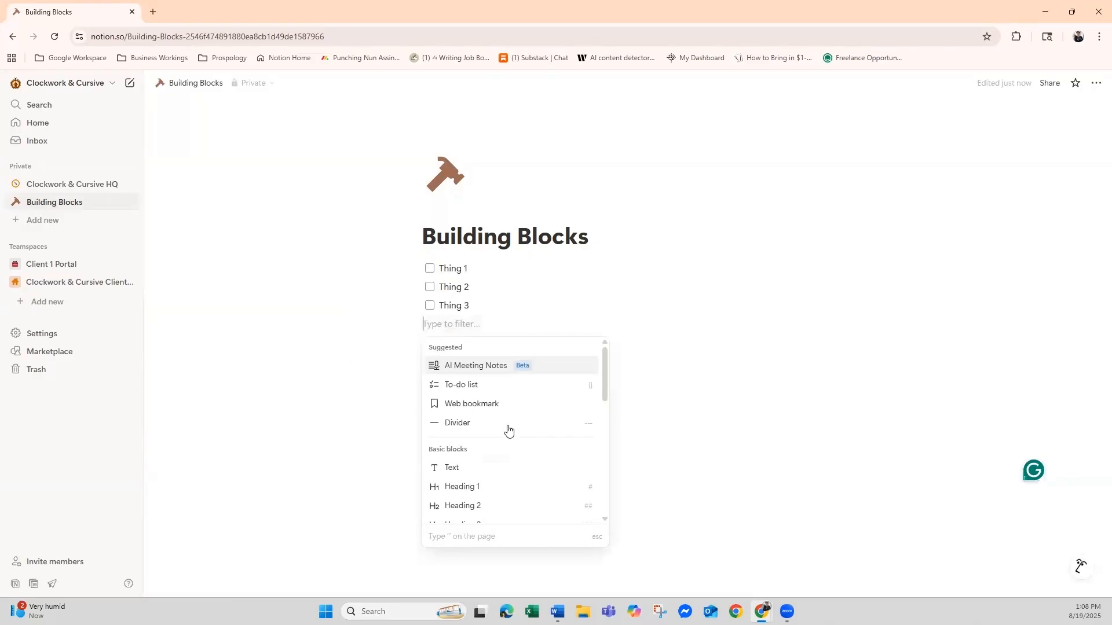
left_click_drag(604, 377, 613, 438)
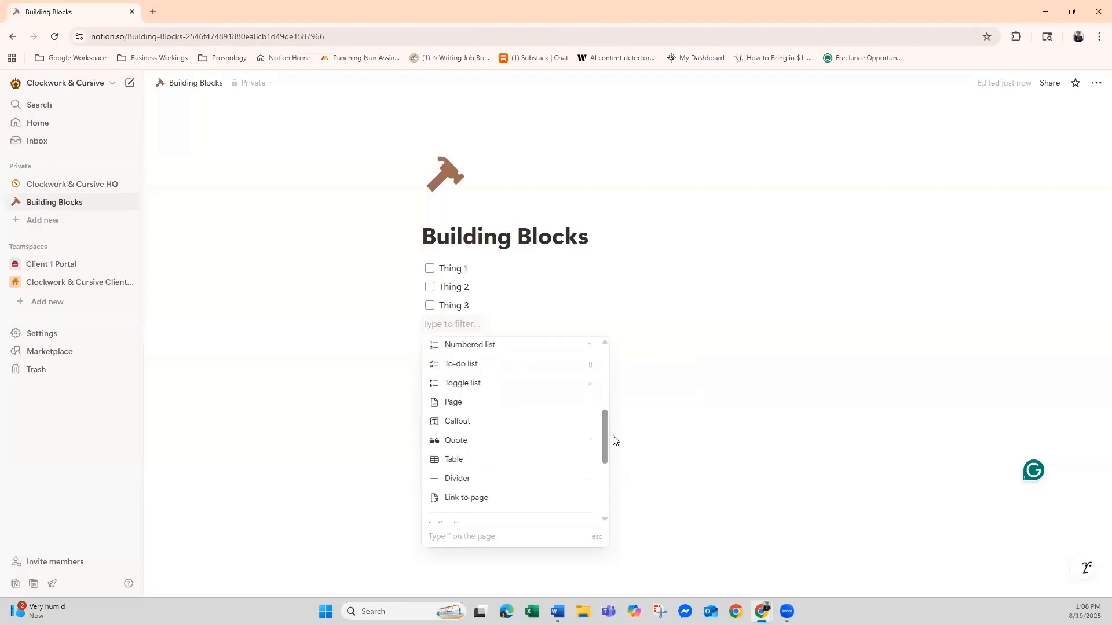
left_click(514, 389)
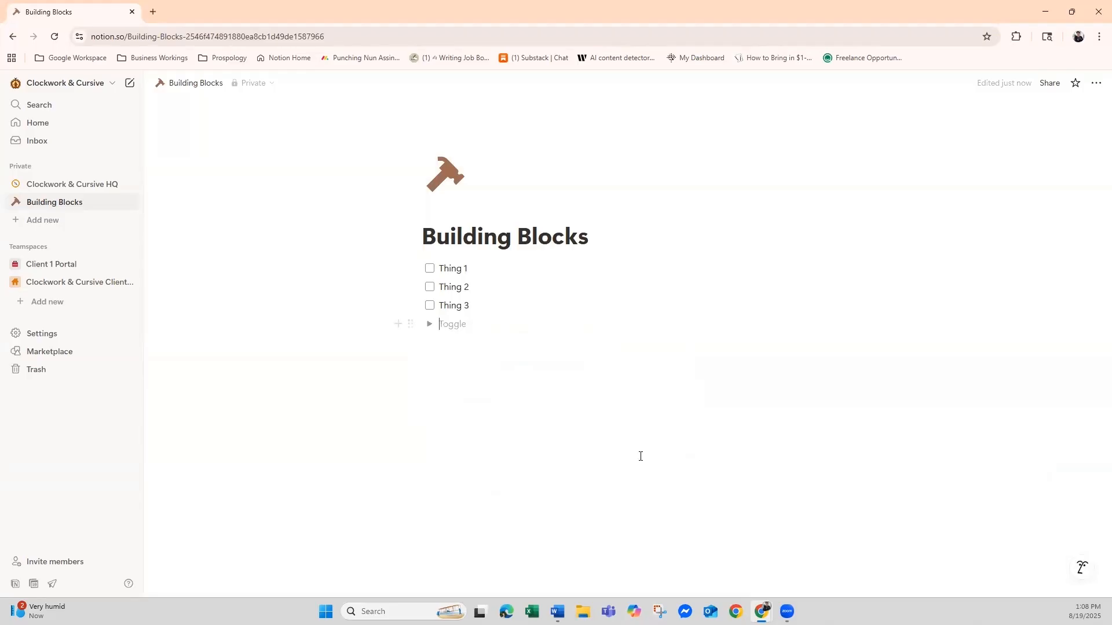
type("NOW")
key("BackSpace")
key("BackSpace")
type("otes")
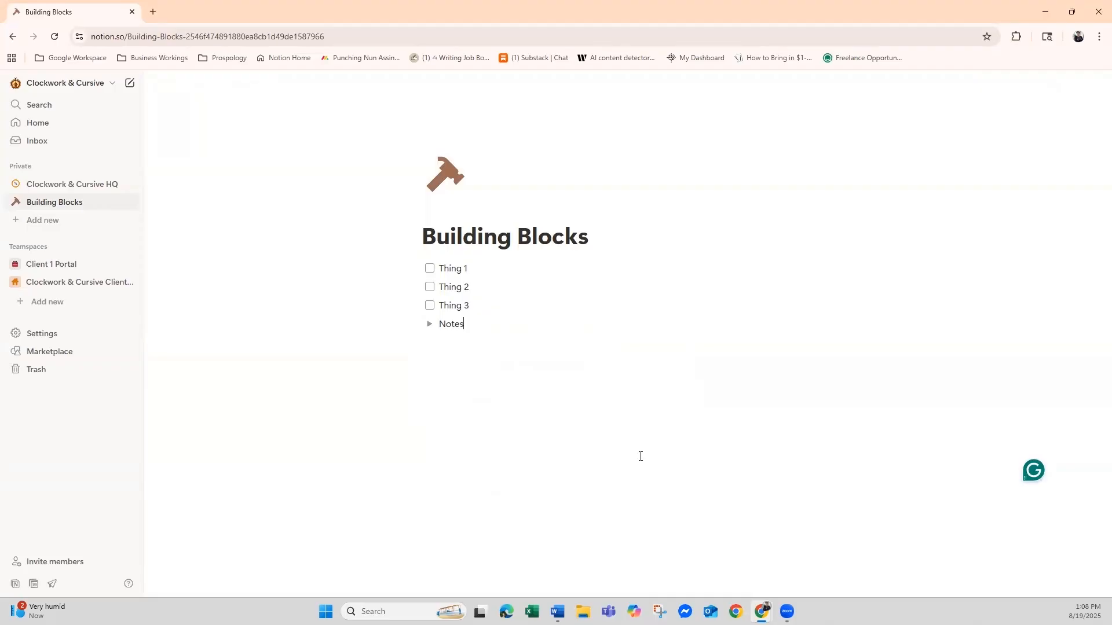
key("Return")
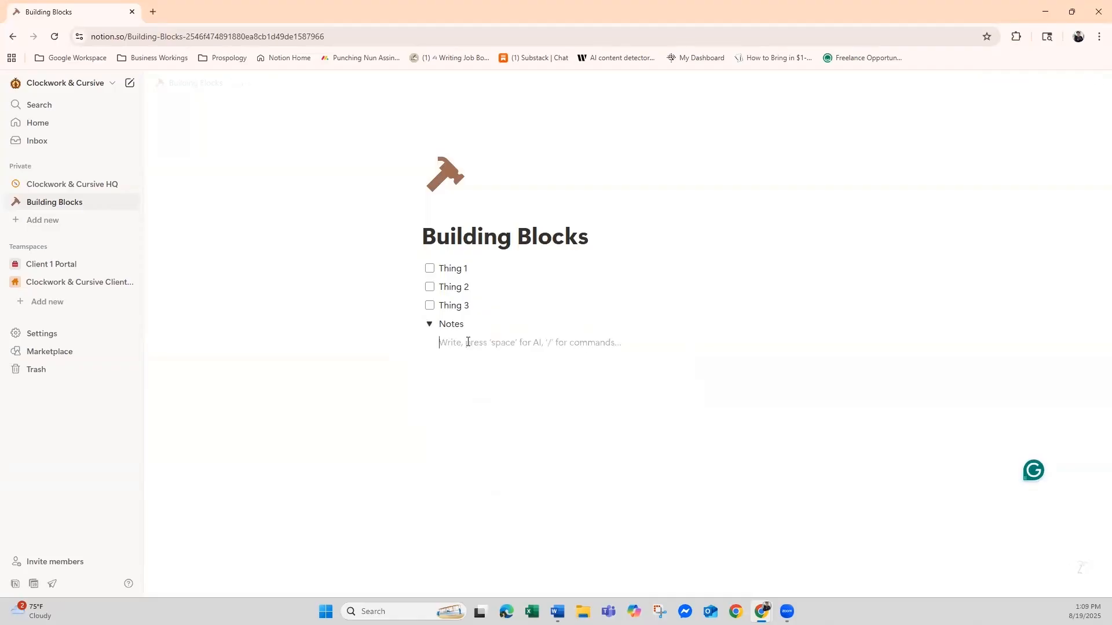
type("Note on a thing")
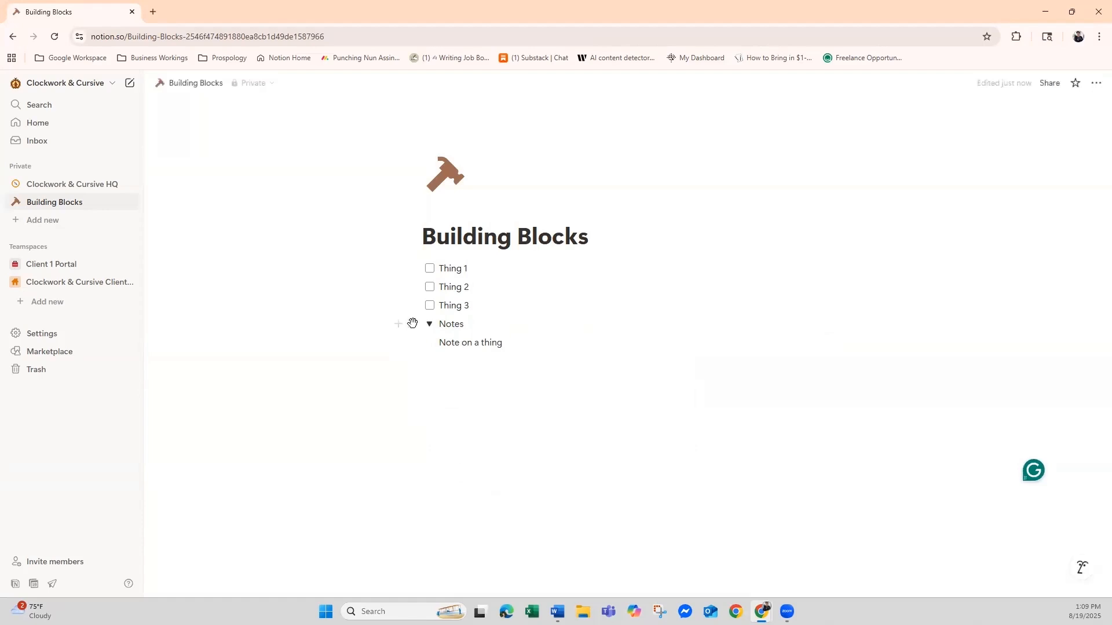
- Move the Notes toggle with its nested note above Thing 1 and collapse it
left_click_drag(291, 256, 504, 382)
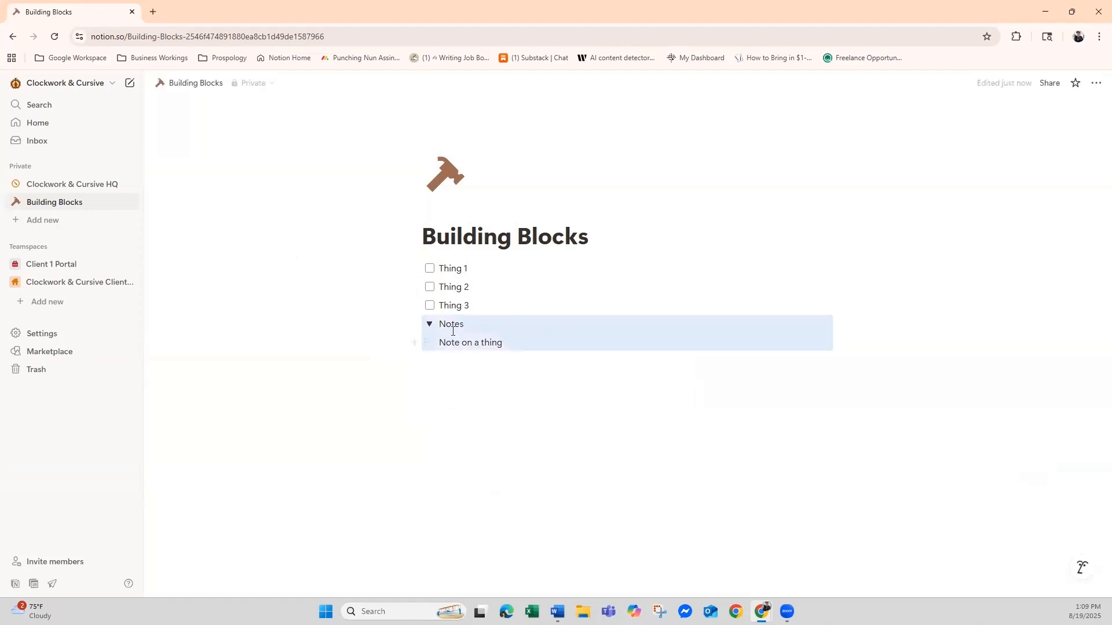
left_click_drag(412, 323, 747, 234)
left_click(429, 269)
left_click(430, 269)
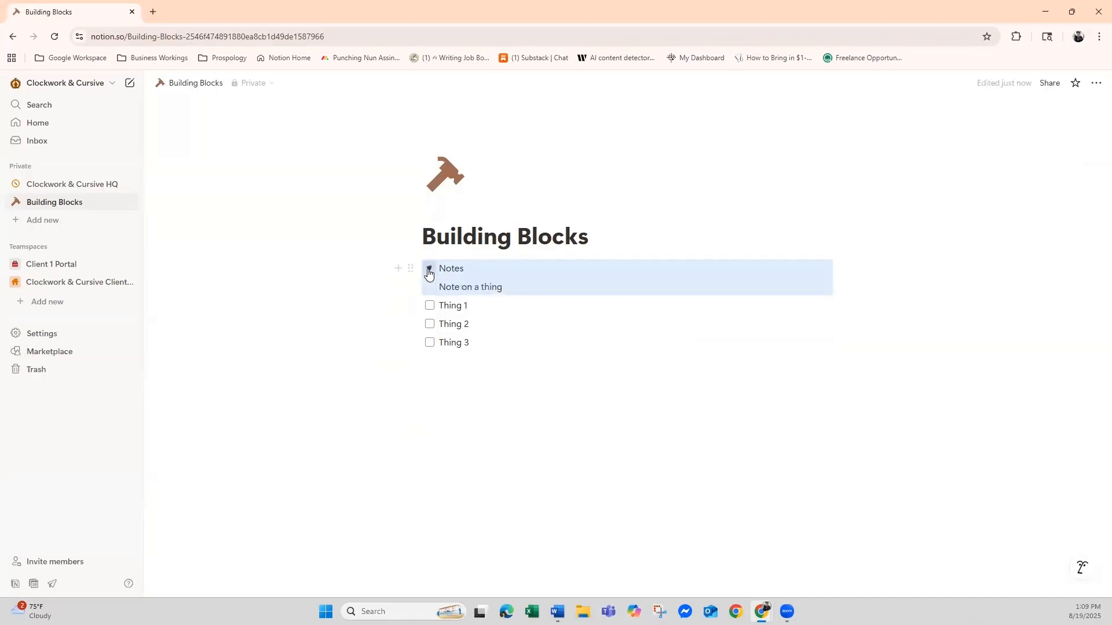
left_click(429, 269)
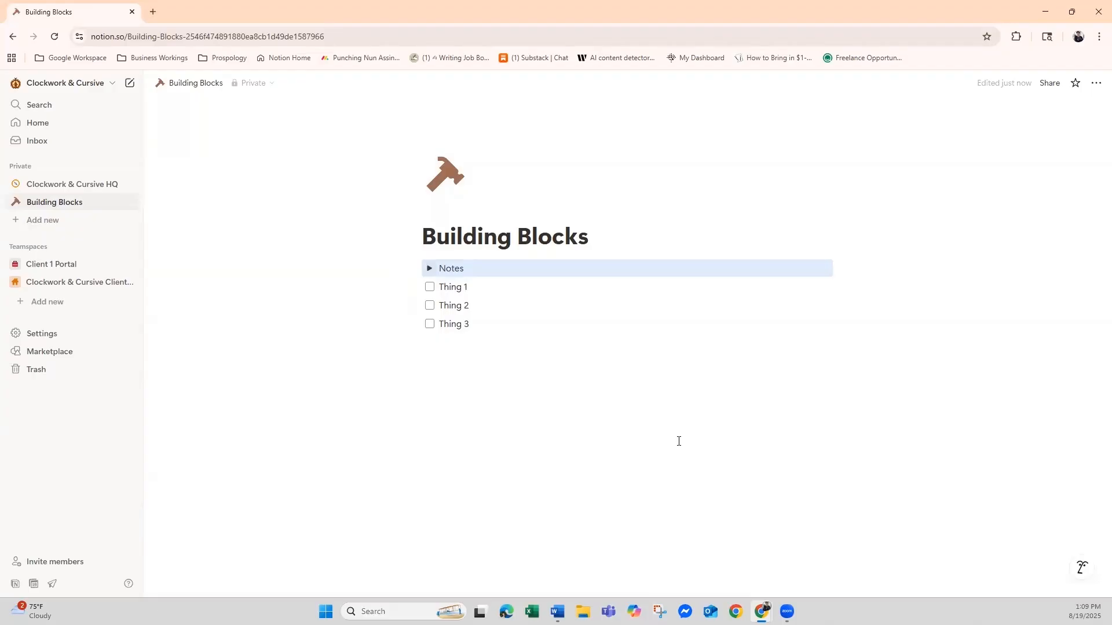
left_click_drag(381, 250, 521, 395)
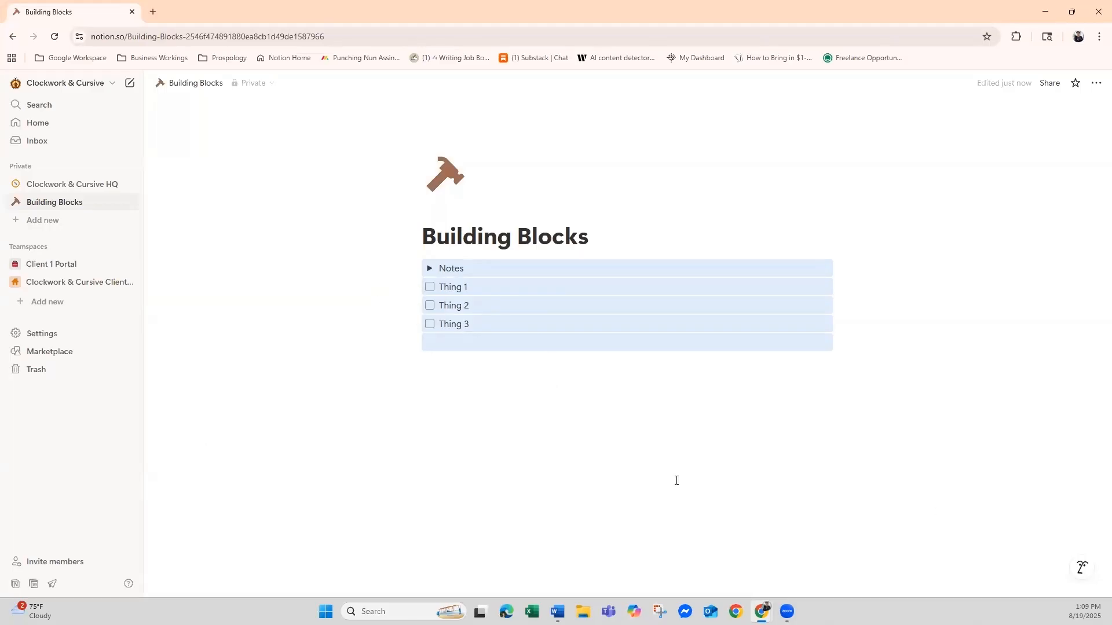
left_click(558, 611)
- Create an empty page in the Private section and title it Freelance HQ
left_click(20, 223)
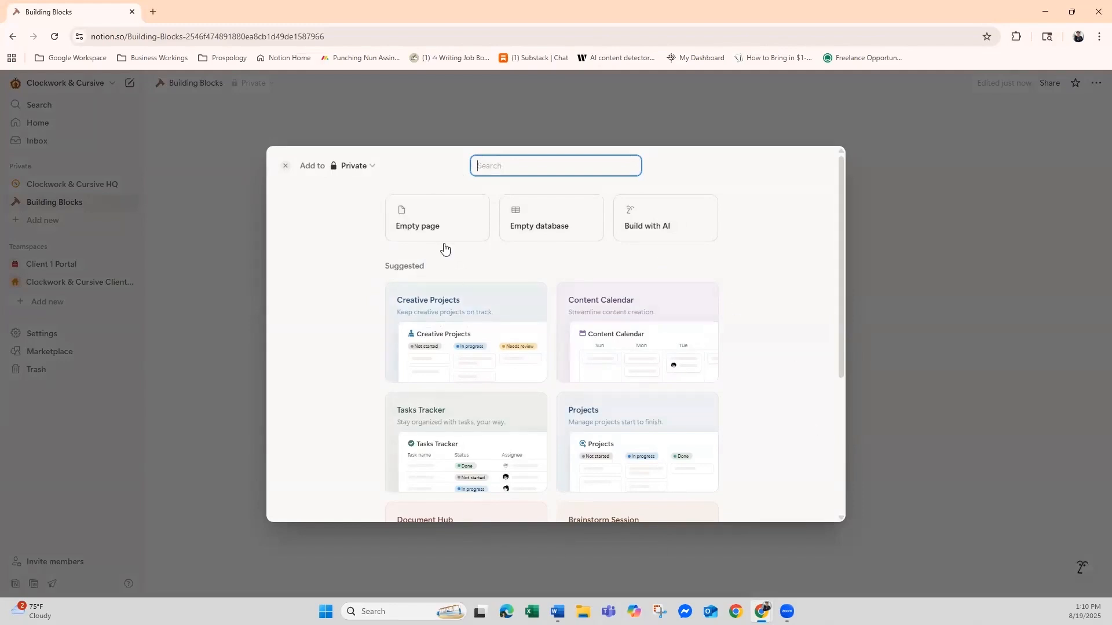
left_click(425, 224)
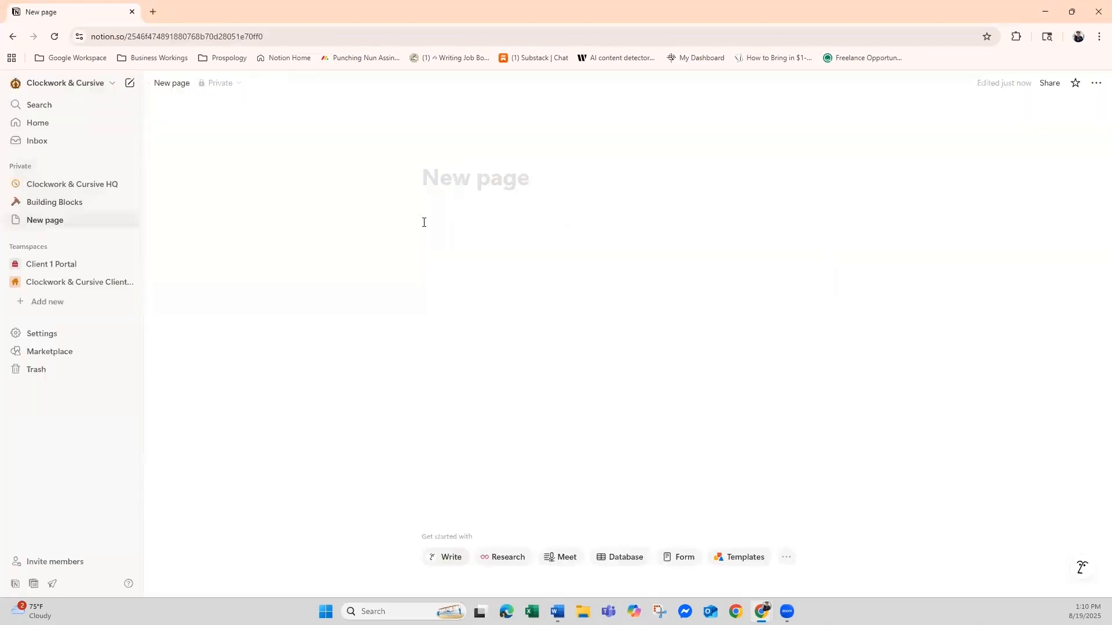
type("Freelance HQ")
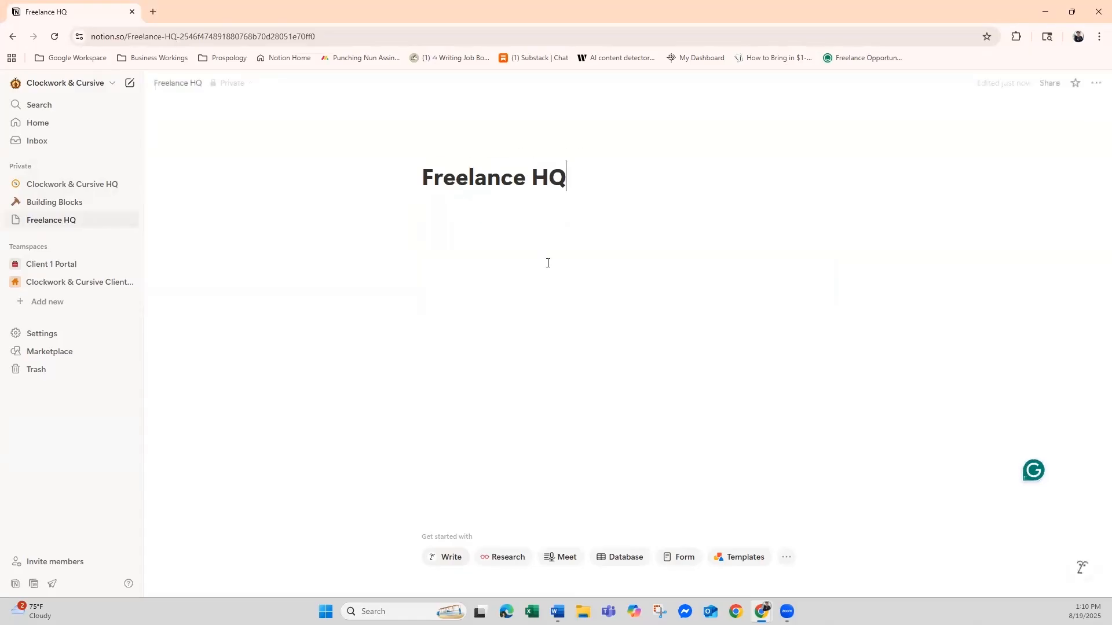
key("Return")
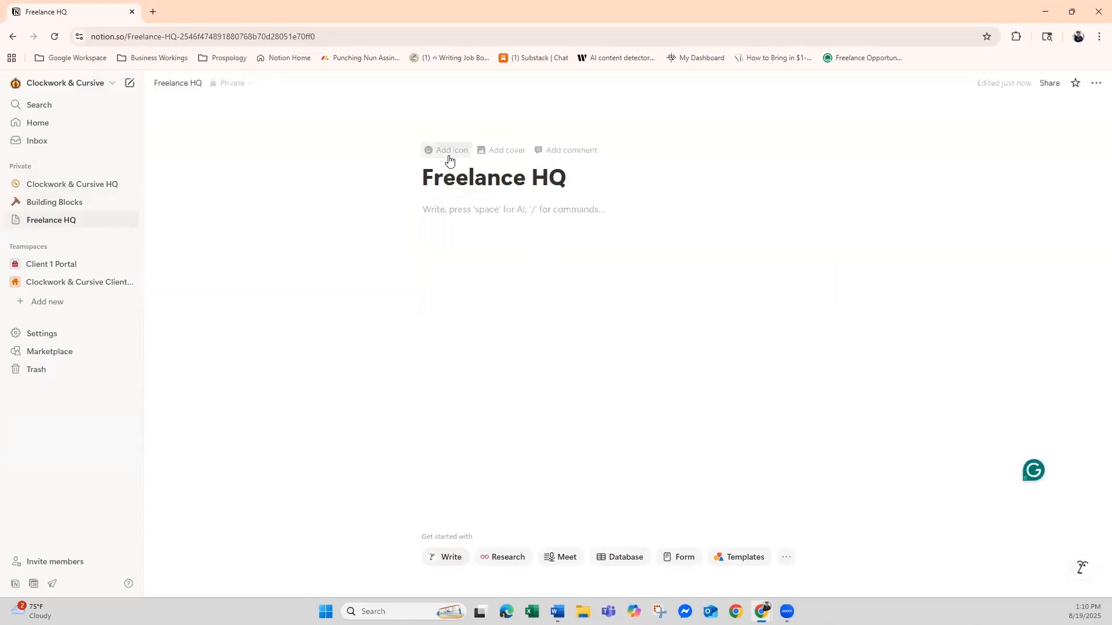
- Add the blue people-hugging emoji as the icon of the Freelance HQ page
left_click(450, 151)
left_click(449, 160)
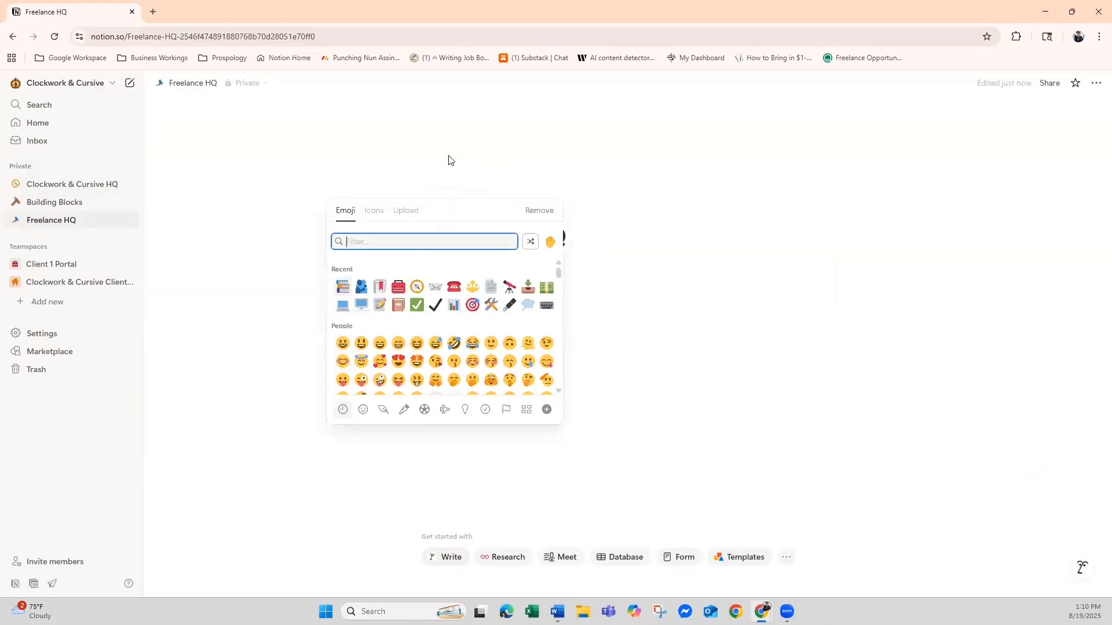
left_click(360, 292)
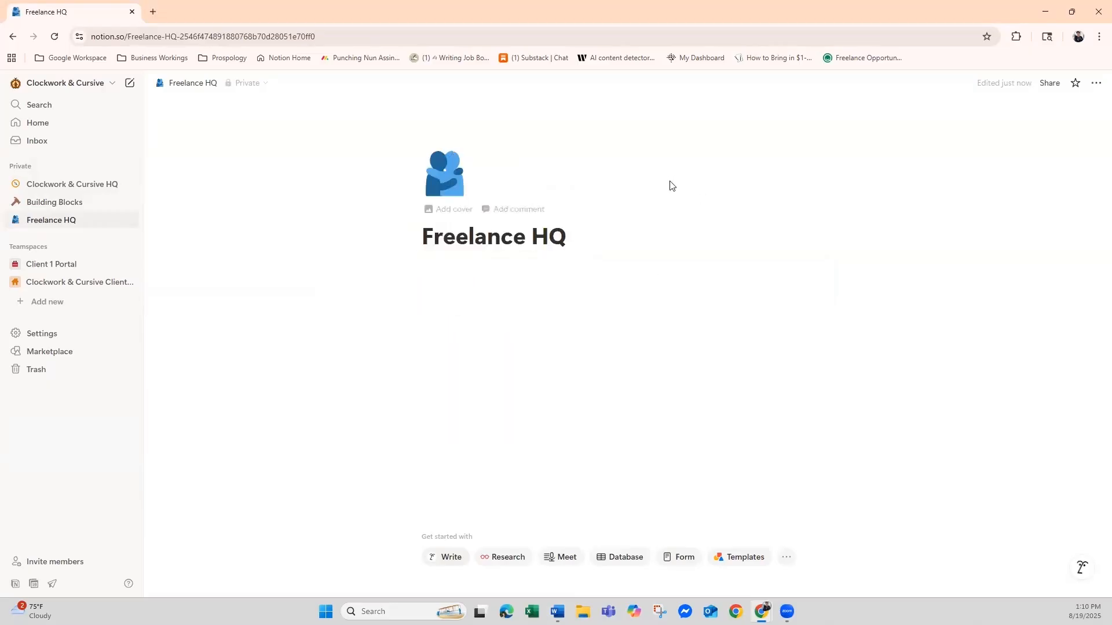
- Add a cover to the Freelance HQ page, using the star field image from the James Webb Telescope gallery
left_click(469, 210)
mouse_move(721, 195)
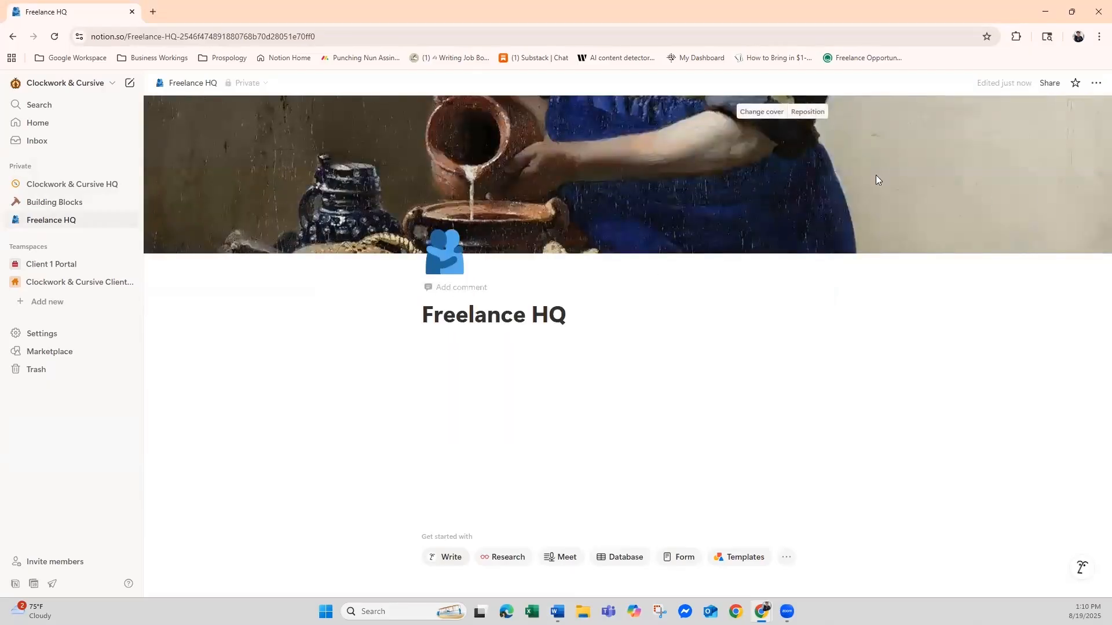
left_click(754, 111)
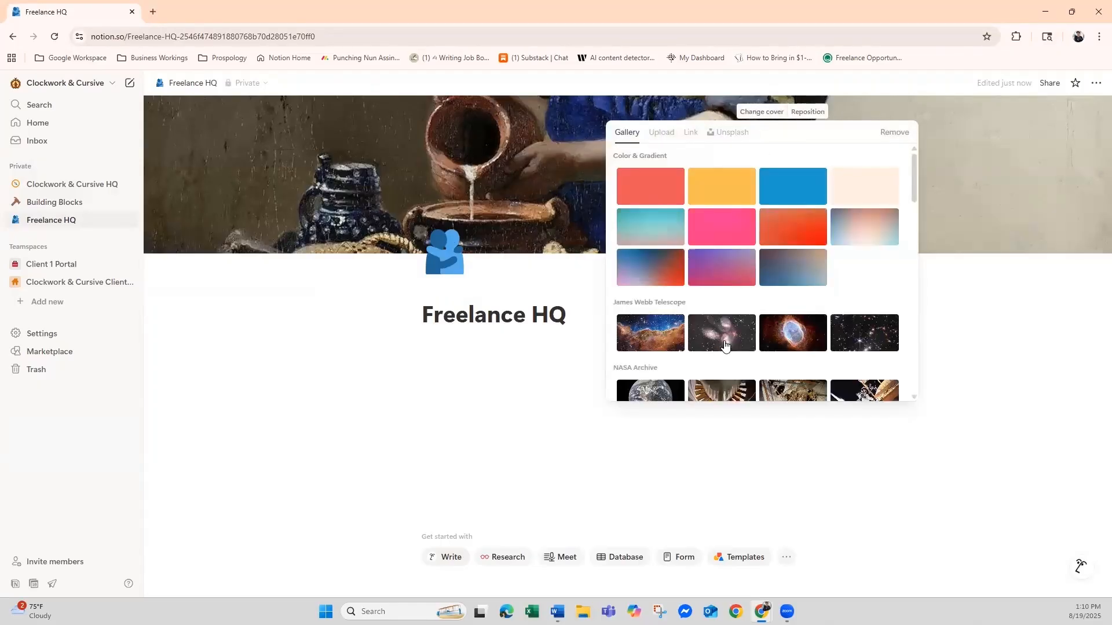
left_click(703, 330)
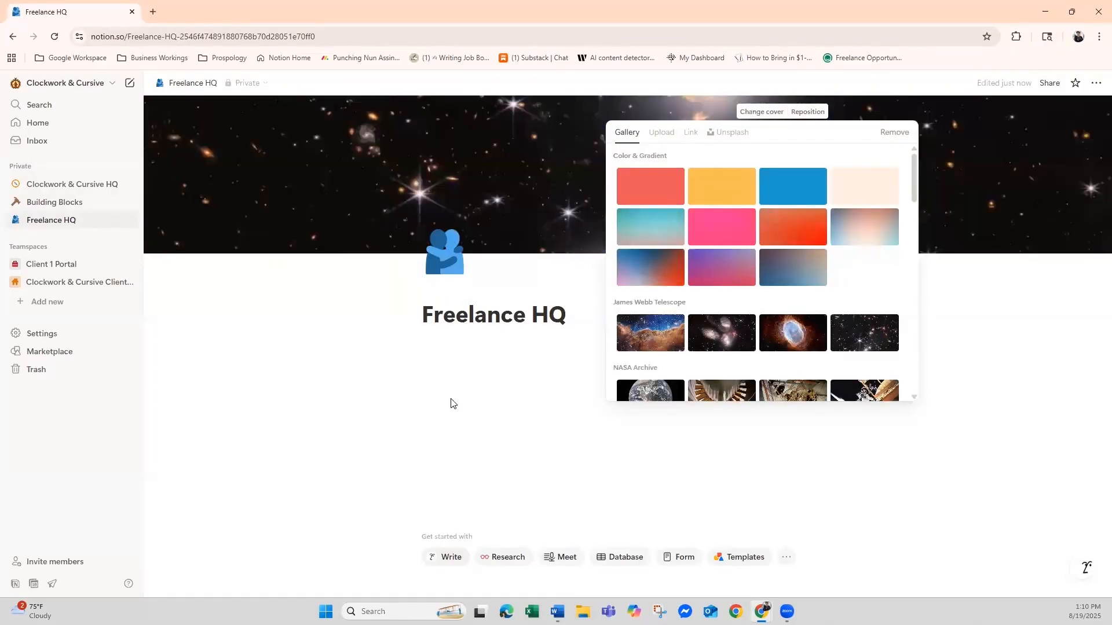
left_click(562, 374)
left_click(802, 348)
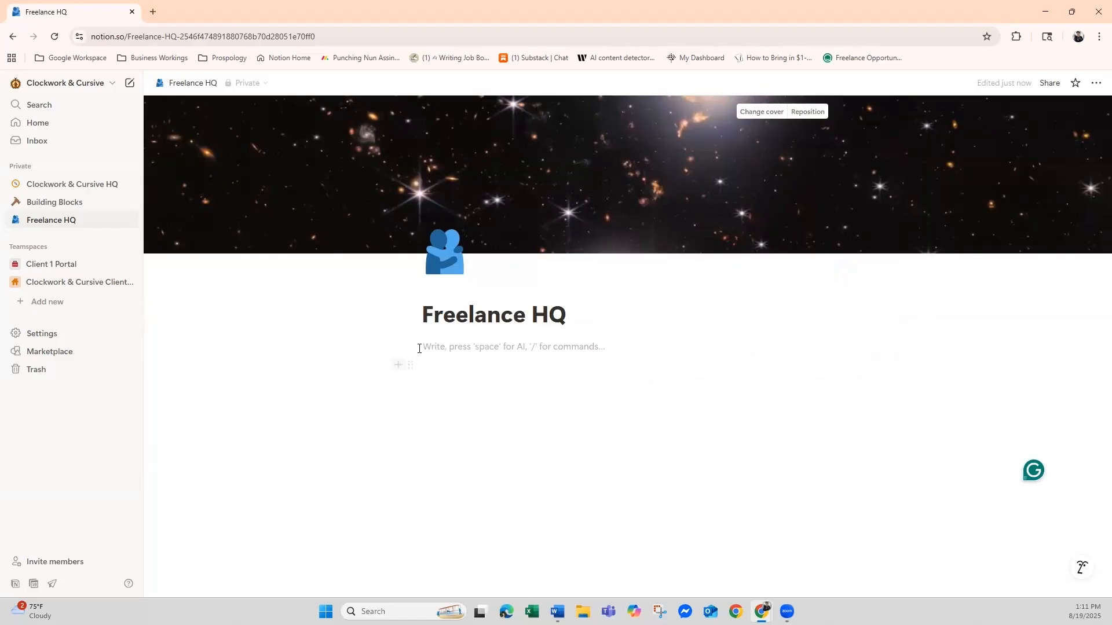
- Insert a callout block below the Freelance HQ title and look at its icon choices
left_click(398, 347)
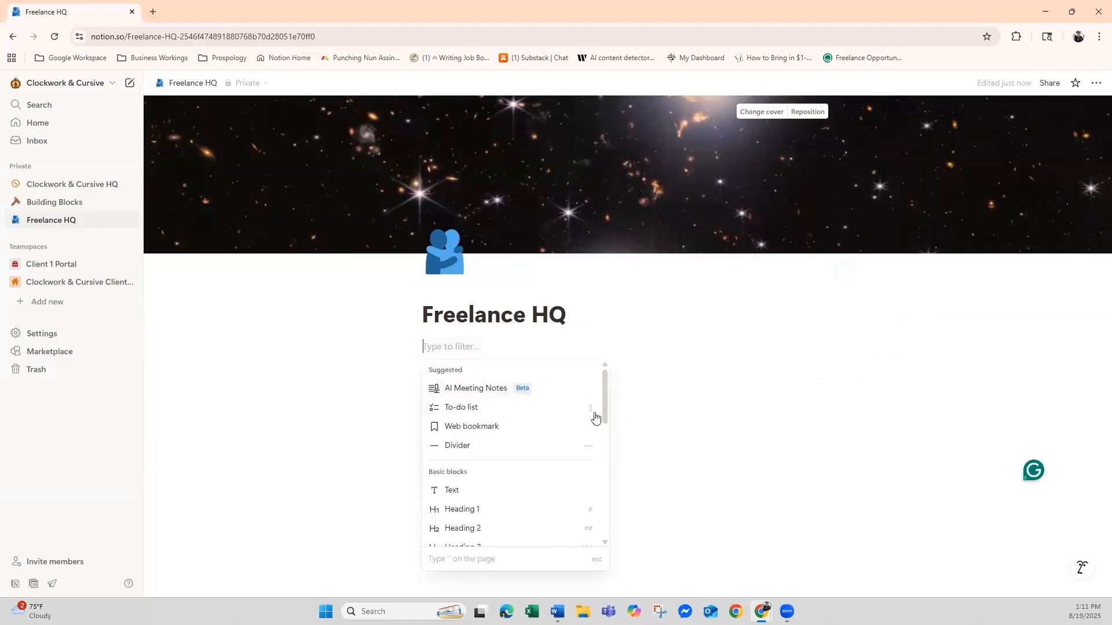
left_click_drag(606, 421, 604, 471)
mouse_move(455, 477)
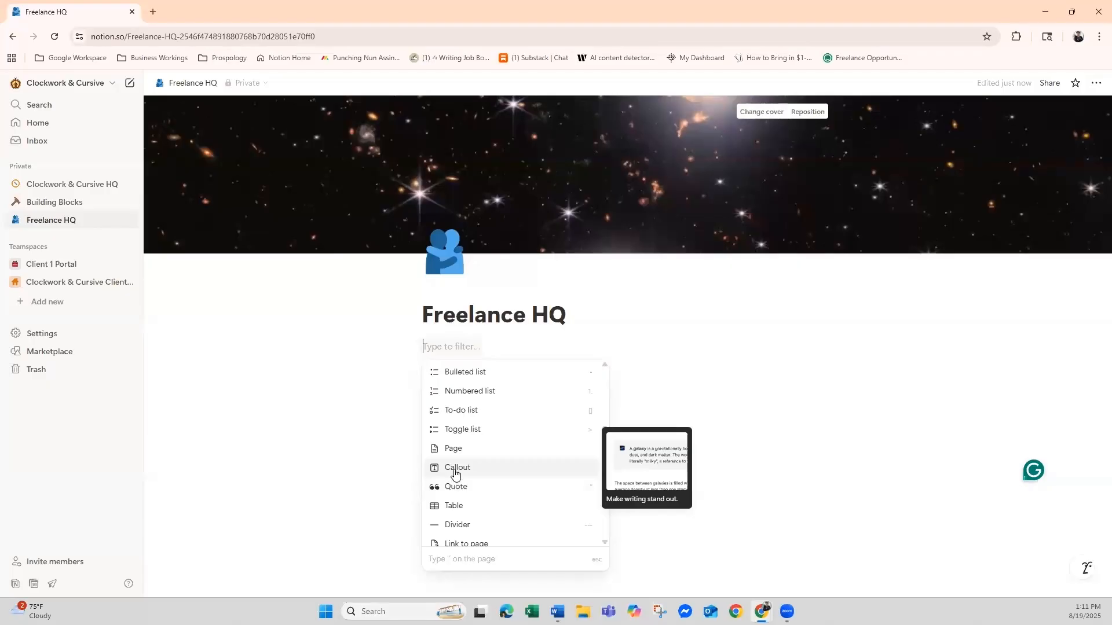
left_click(454, 469)
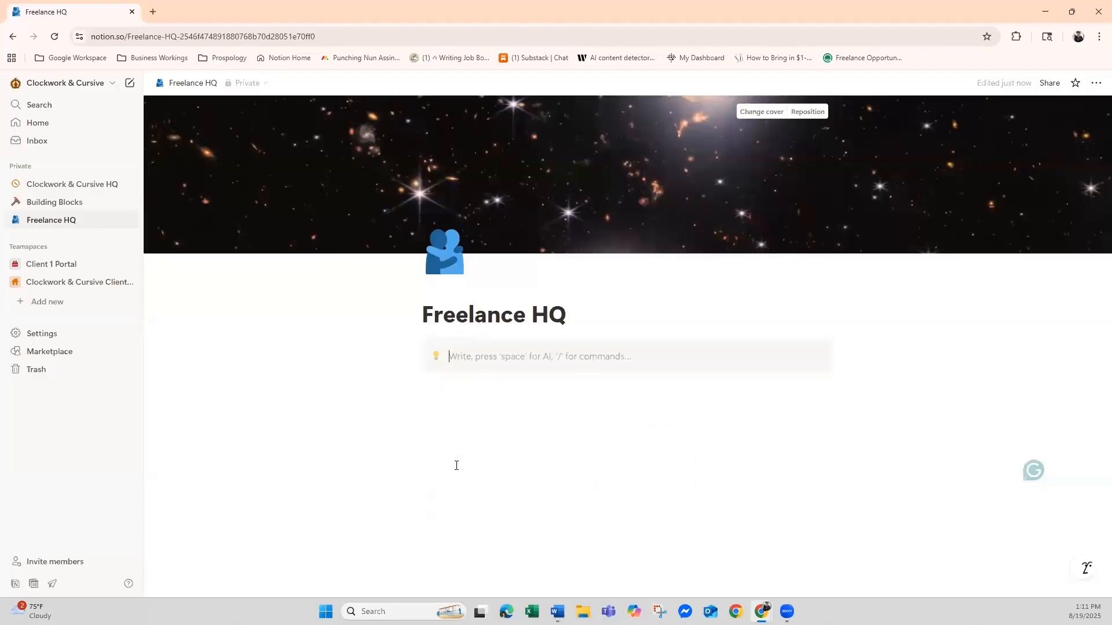
left_click(435, 364)
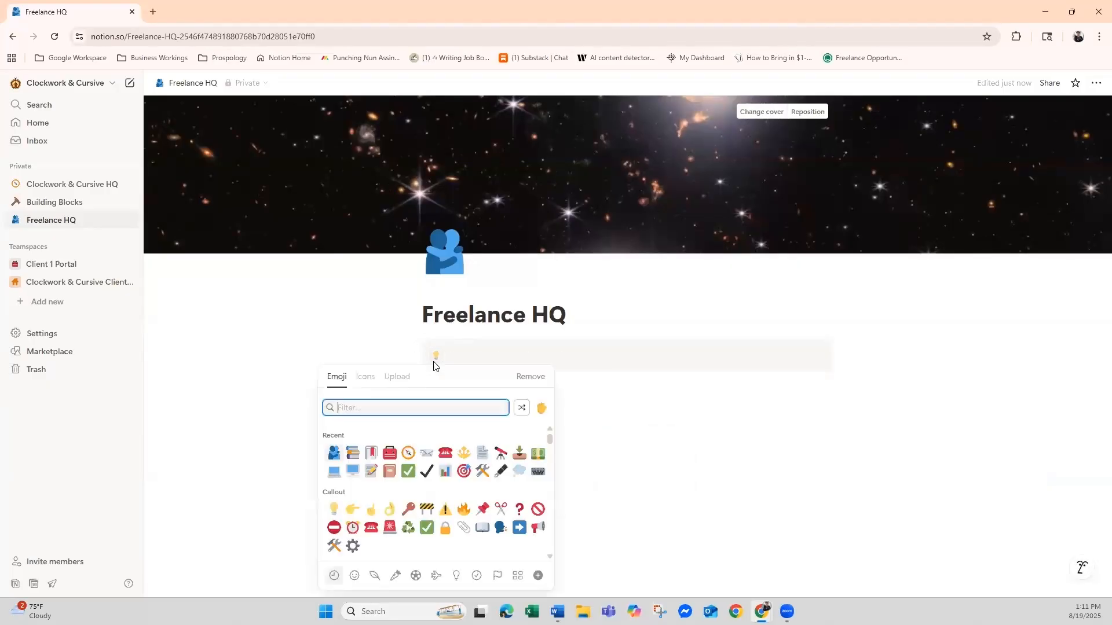
left_click(473, 353)
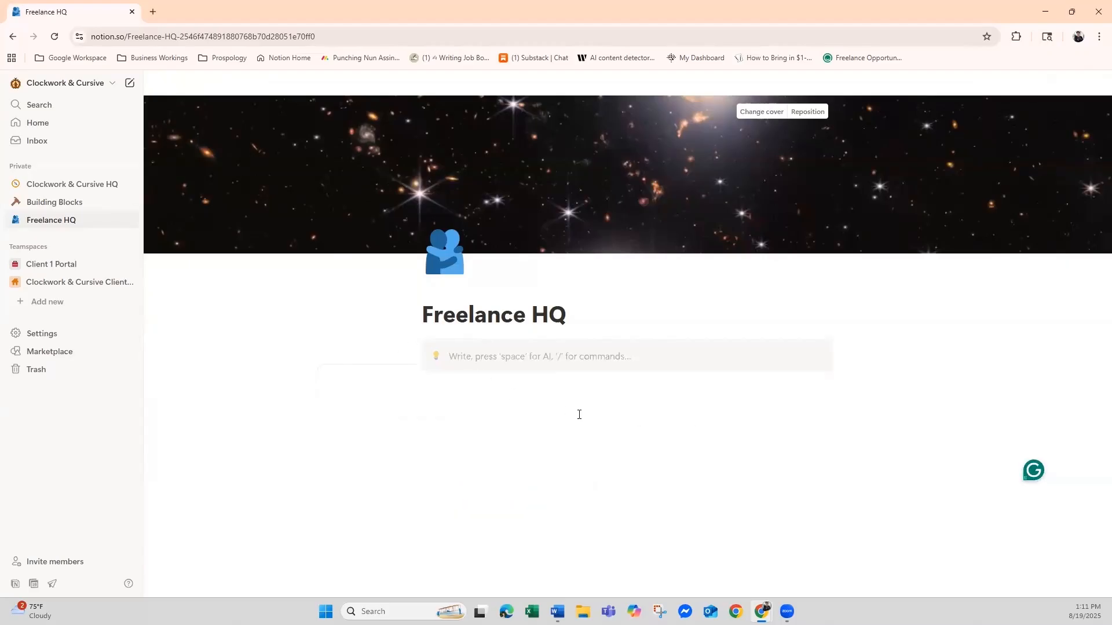
- Insert a 3 columns block below the callout and enter Send Invoice in the callout
key("/")
scroll(605, 310, "down", 5)
scroll(605, 310, "down", 6)
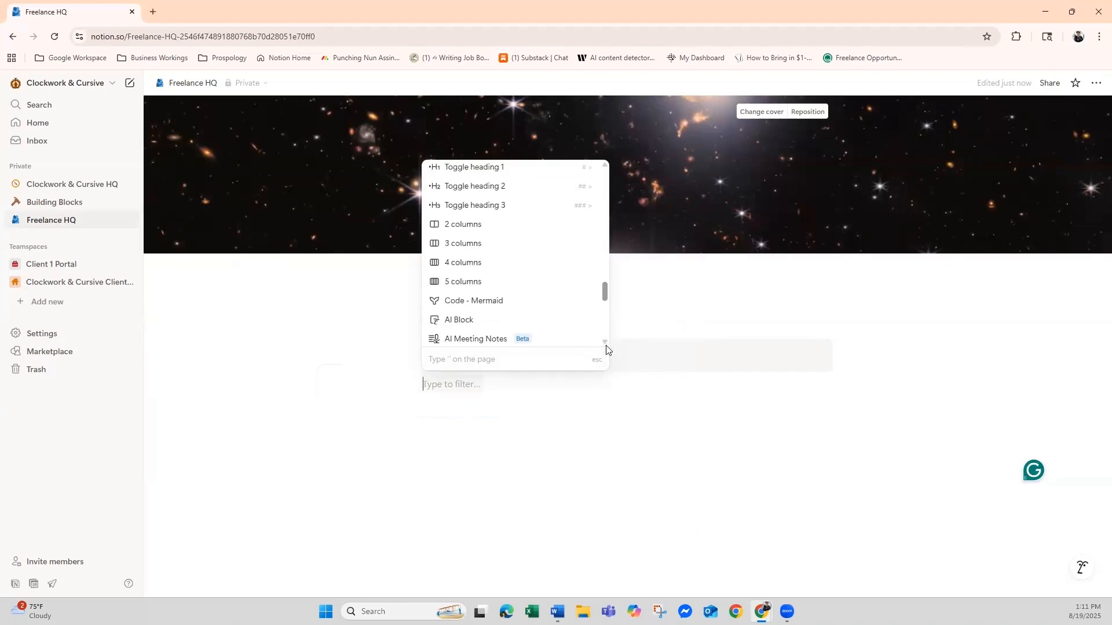
left_click(476, 247)
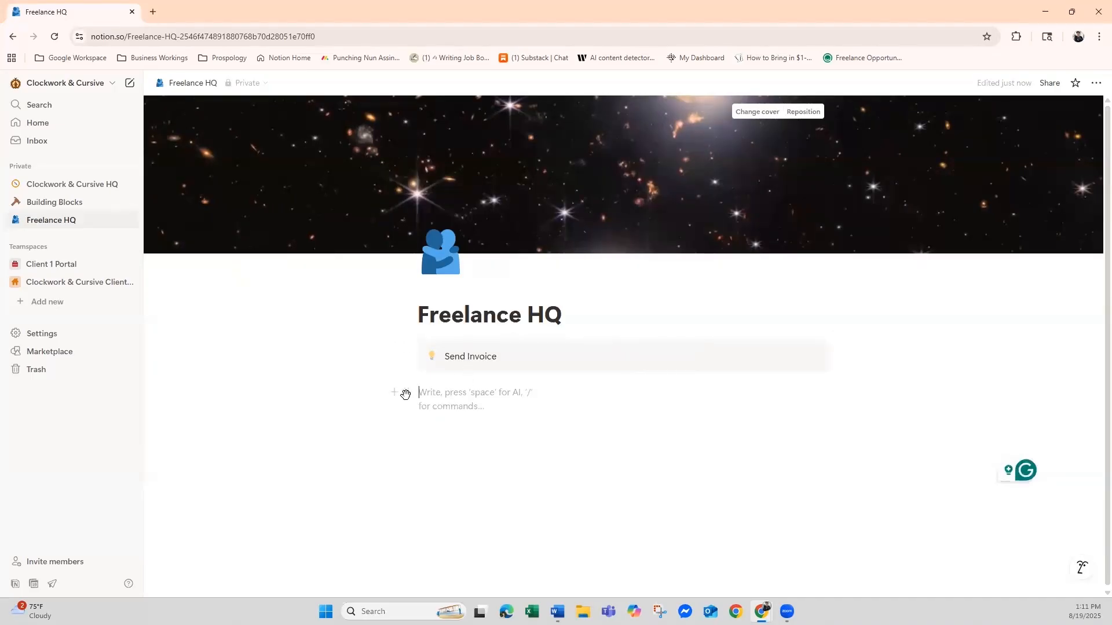
- Add a callout reading Check Email in the first column
left_click(395, 392)
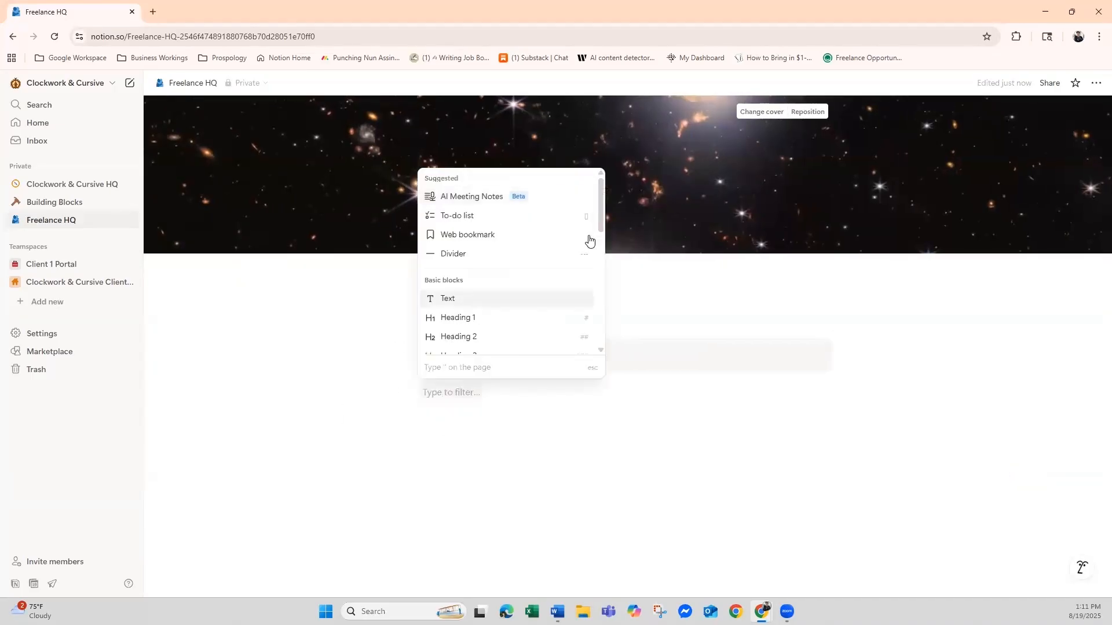
left_click_drag(601, 217, 602, 273)
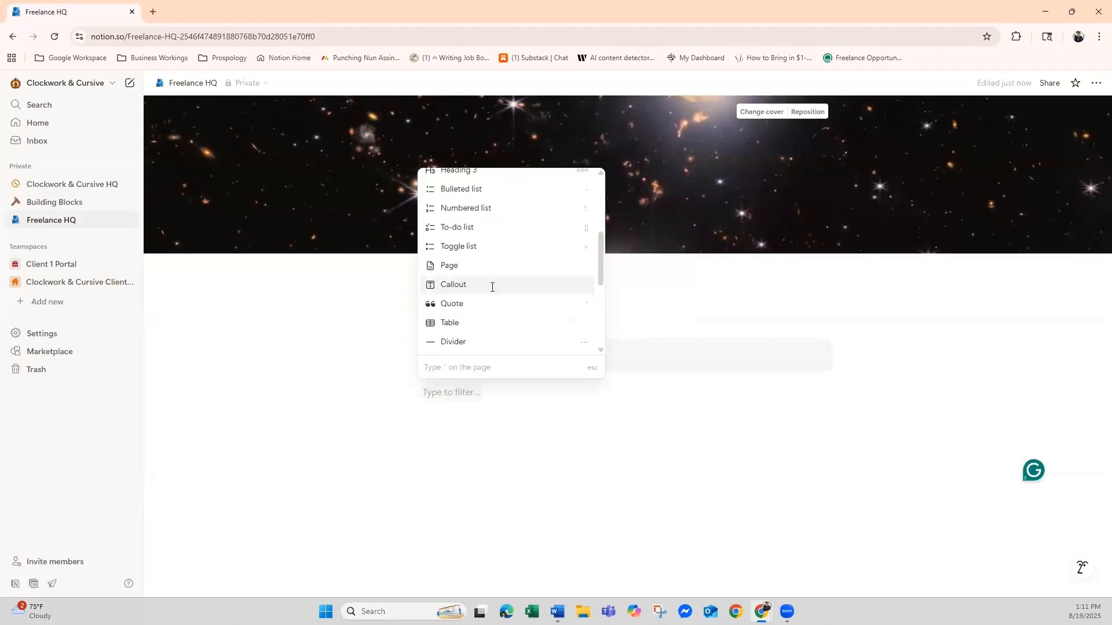
left_click(492, 286)
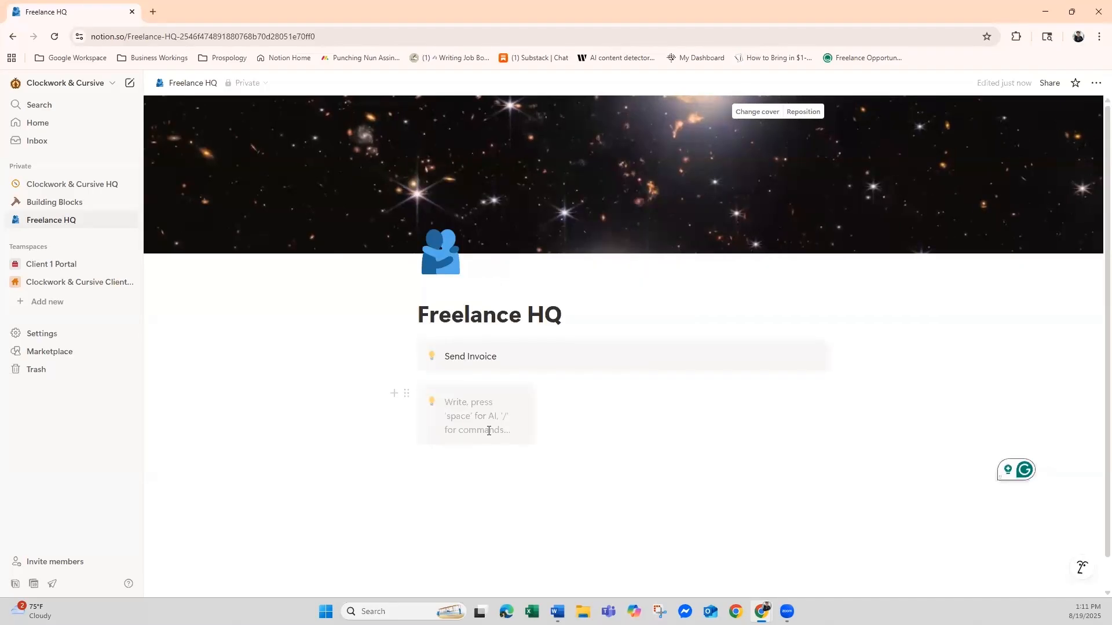
type("Check Email")
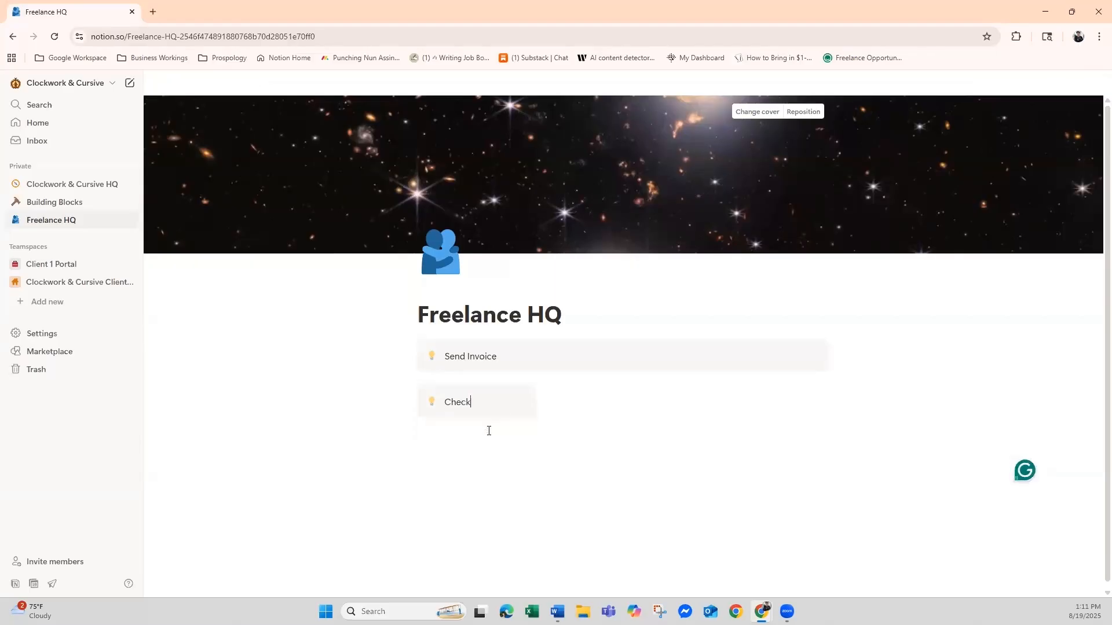
left_click(602, 394)
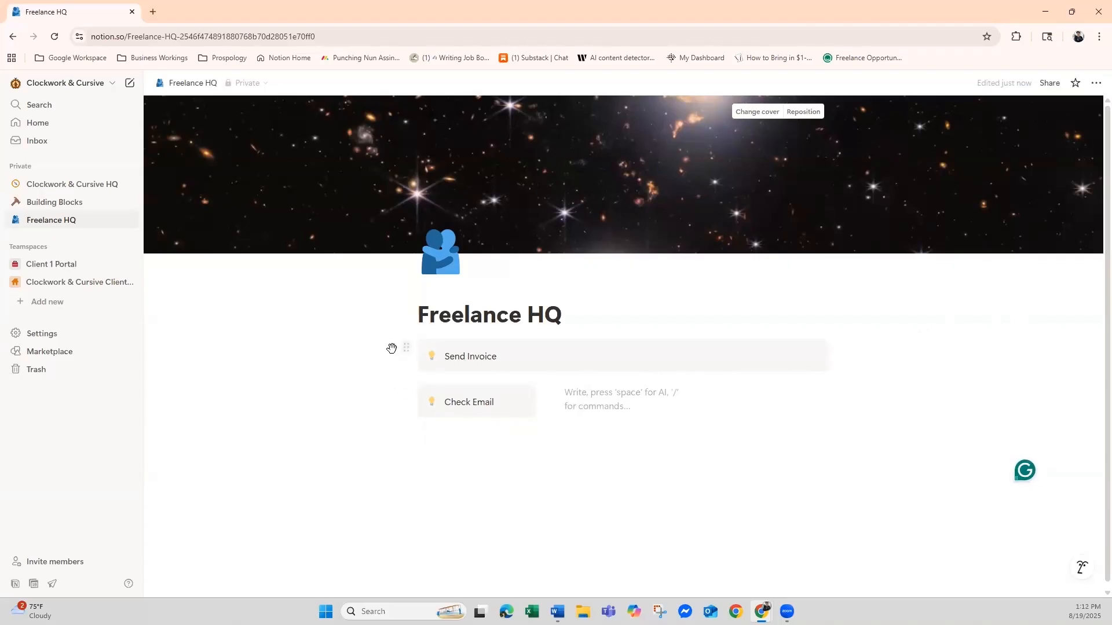
- Move the Send Invoice callout into the second column, level with the Check Email callout
left_click_drag(405, 350, 564, 395)
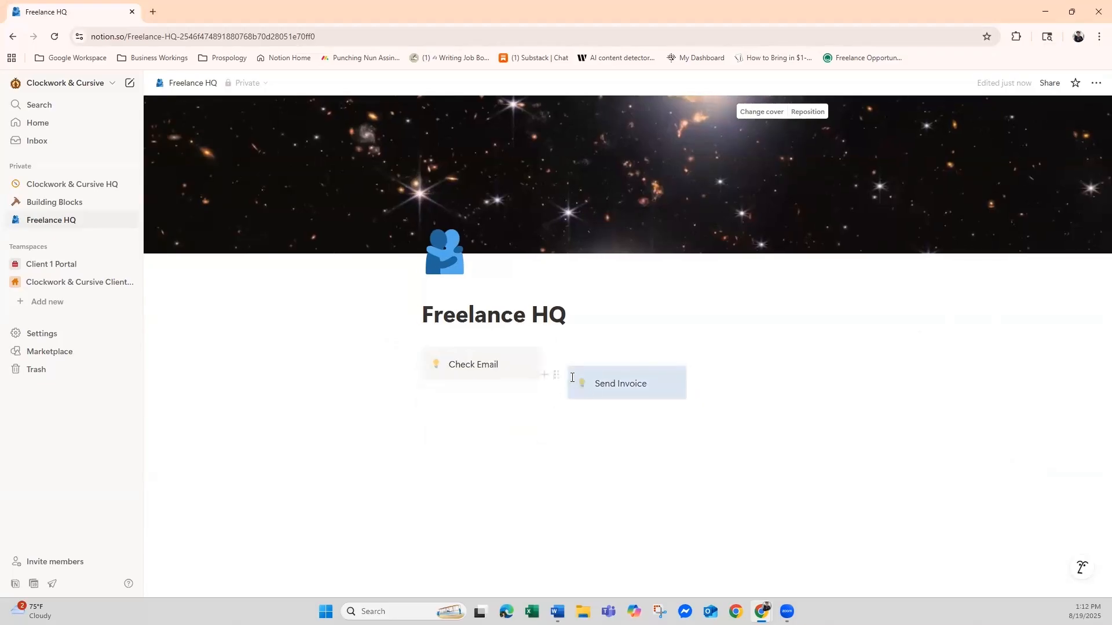
left_click_drag(556, 374, 558, 354)
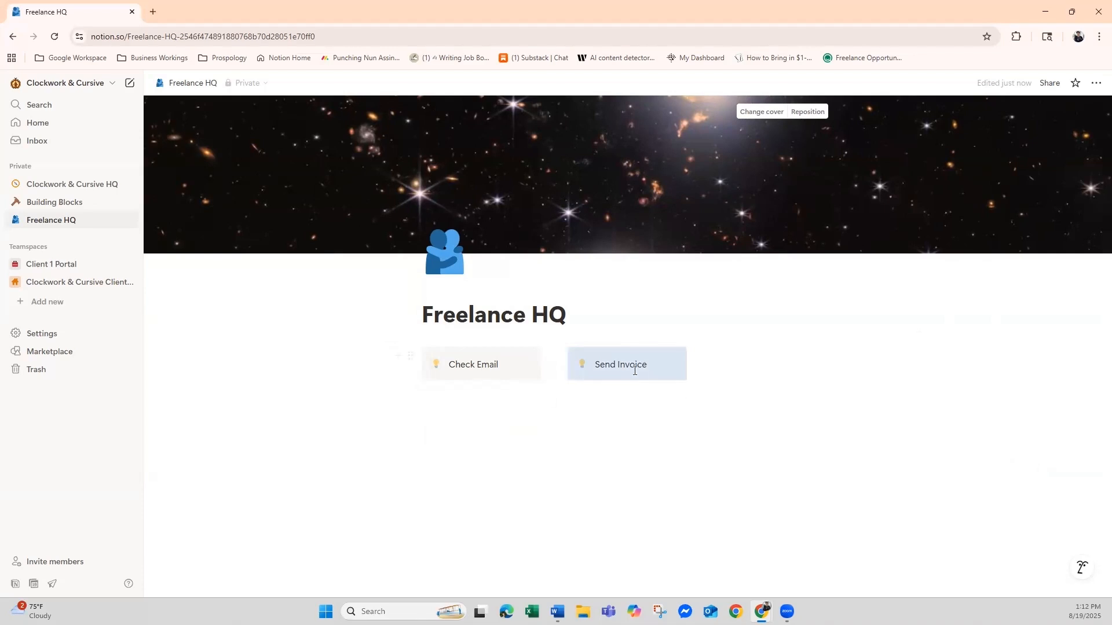
left_click(732, 378)
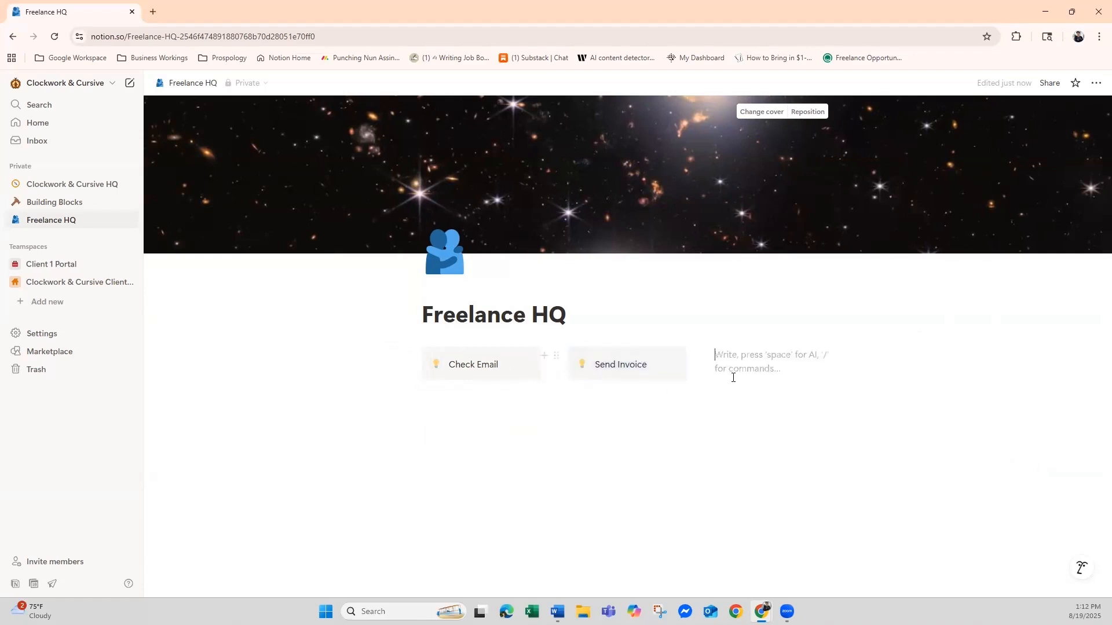
- Add a to-do list below the columns with the items Thing One, Thing 2 and Thing 3
left_click(400, 419)
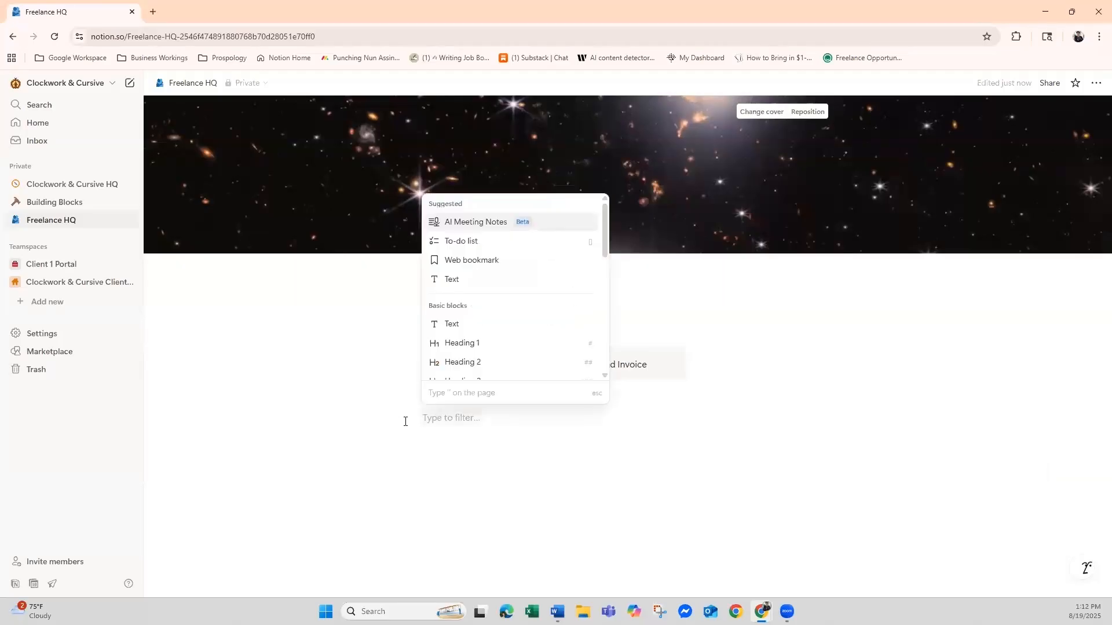
left_click(505, 249)
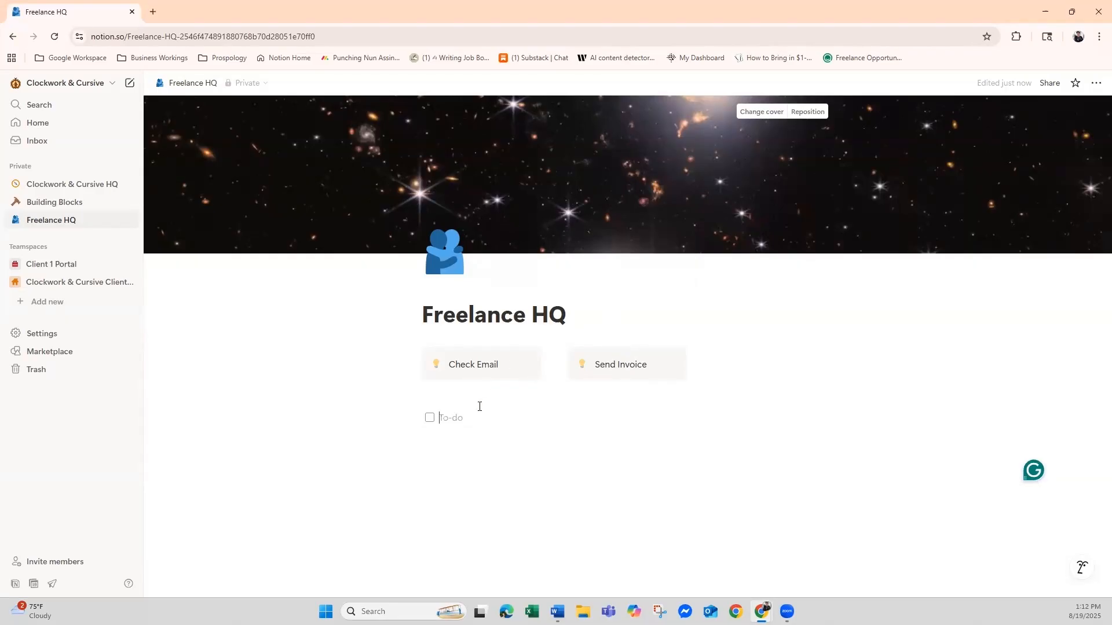
type("Thing One")
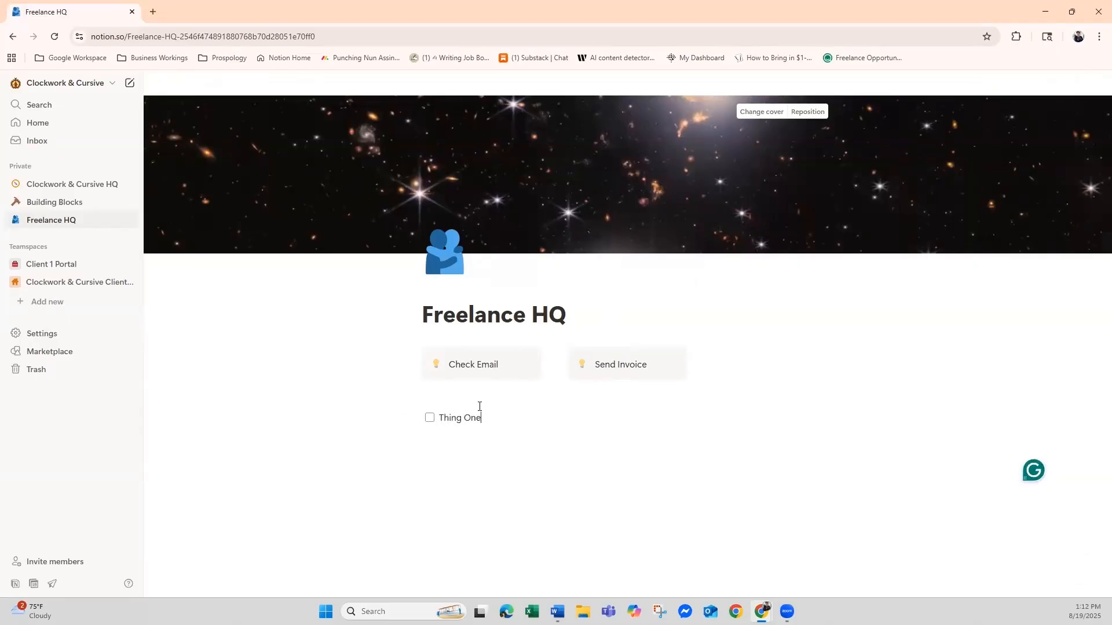
key("Return")
type("Thing 2")
key("Return")
type("Thing 3")
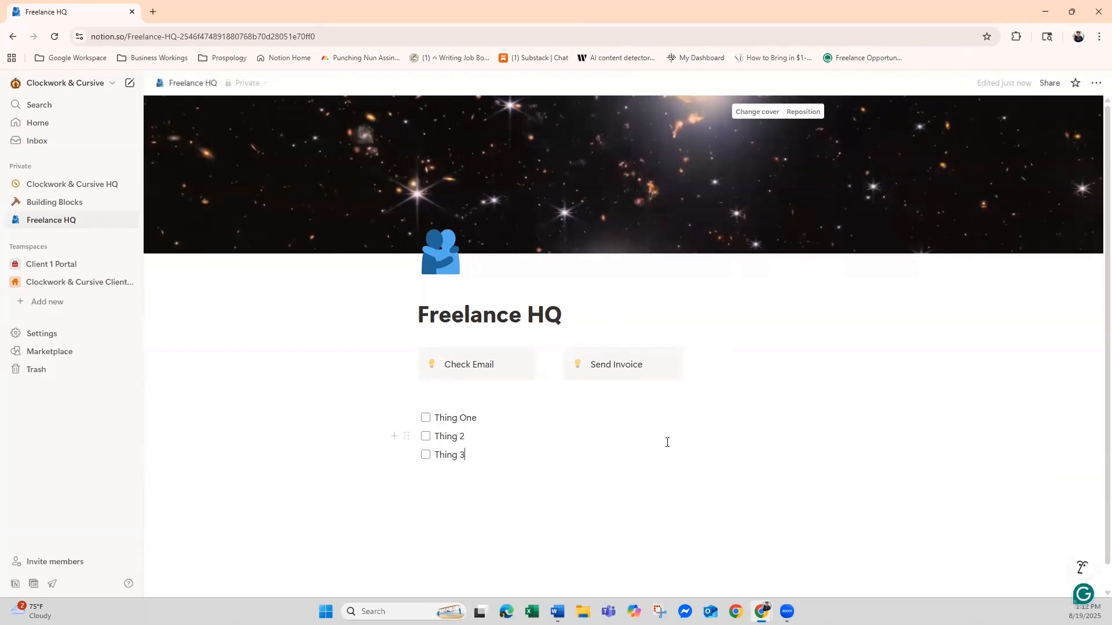
left_click(598, 419)
left_click(394, 418)
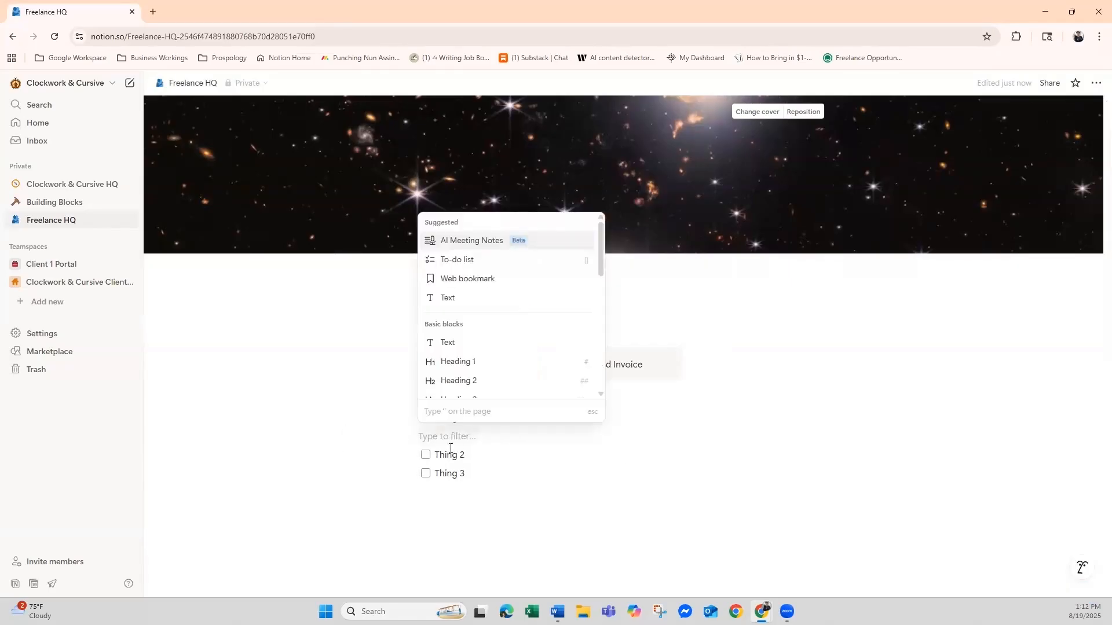
left_click(501, 458)
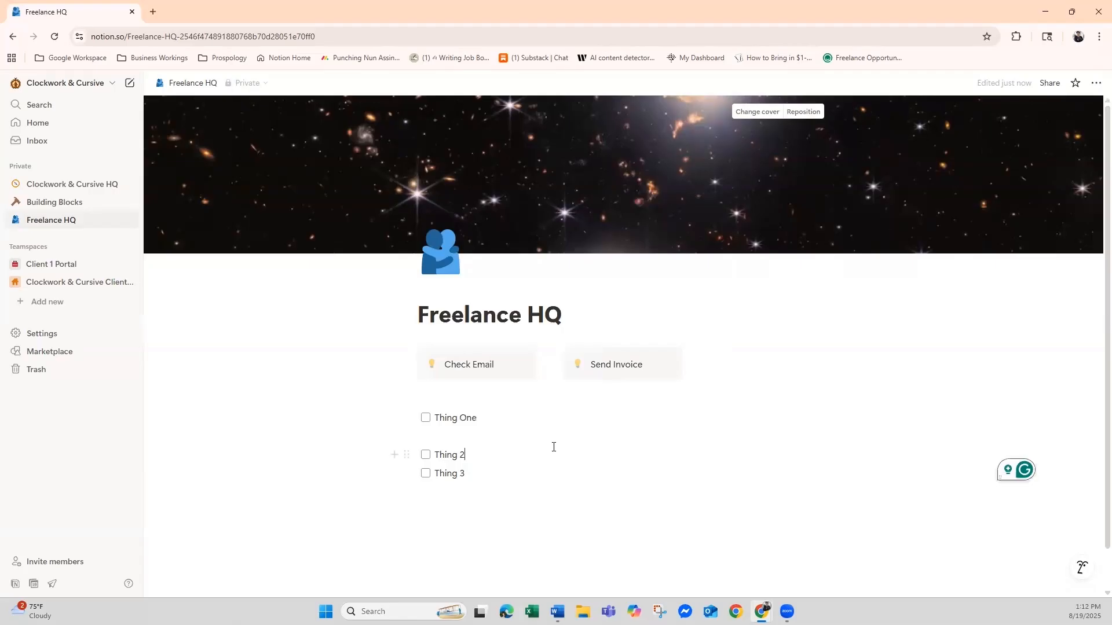
left_click(514, 472)
key("ctrl+z")
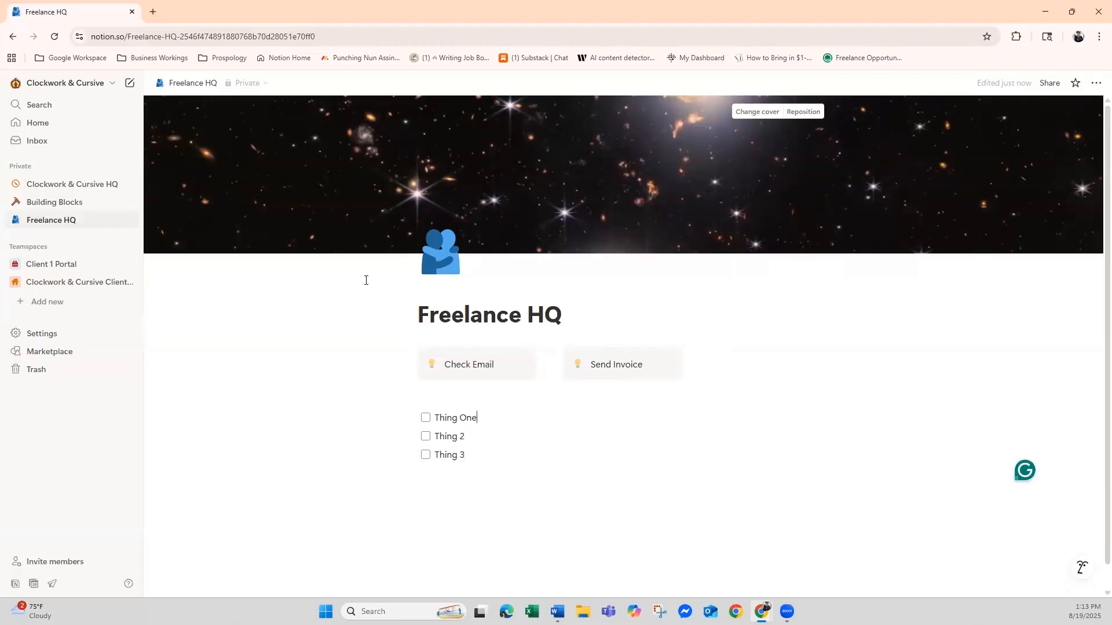
- Try to place an empty block under the Send Invoice callout, and delete the blank line between Thing One and Thing 2
left_click(394, 417)
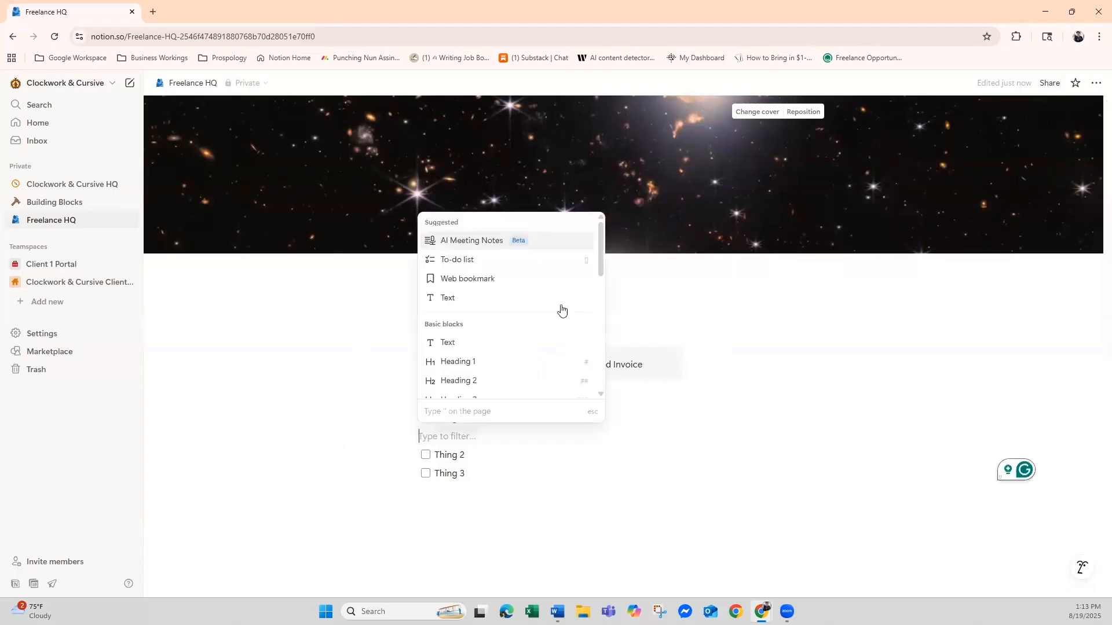
scroll(601, 348, "down", 10)
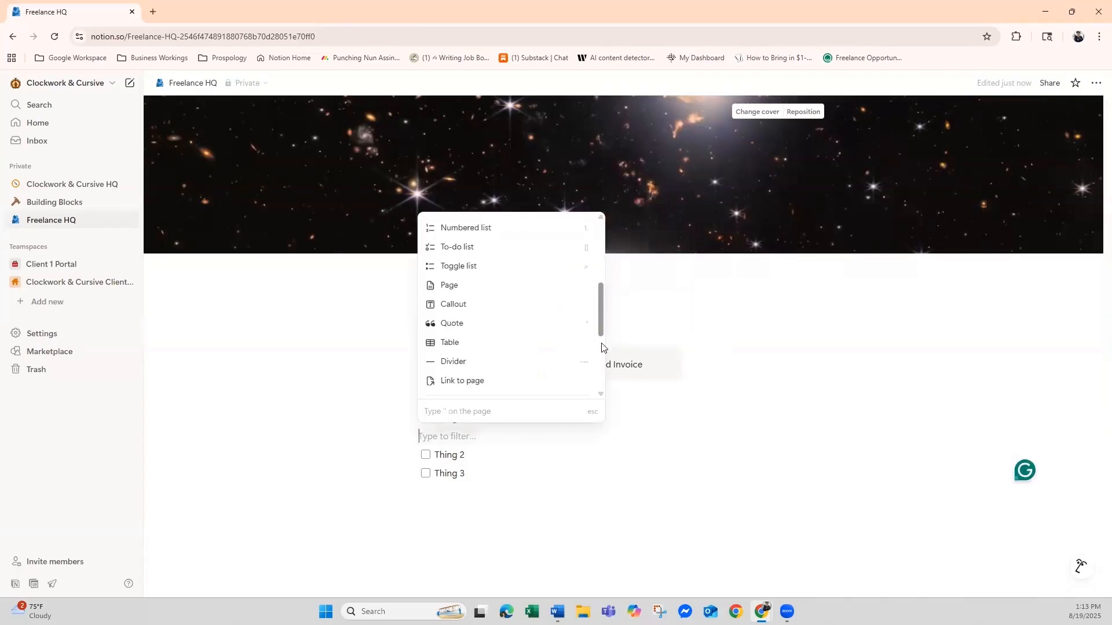
scroll(604, 393, "down", 5)
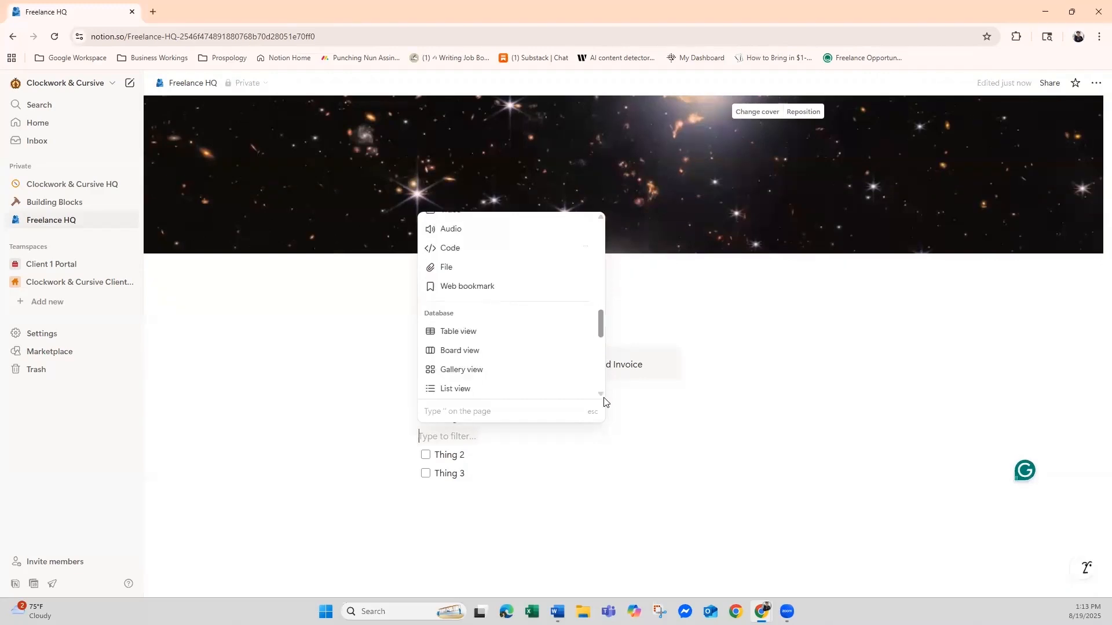
scroll(602, 348, "down", 3)
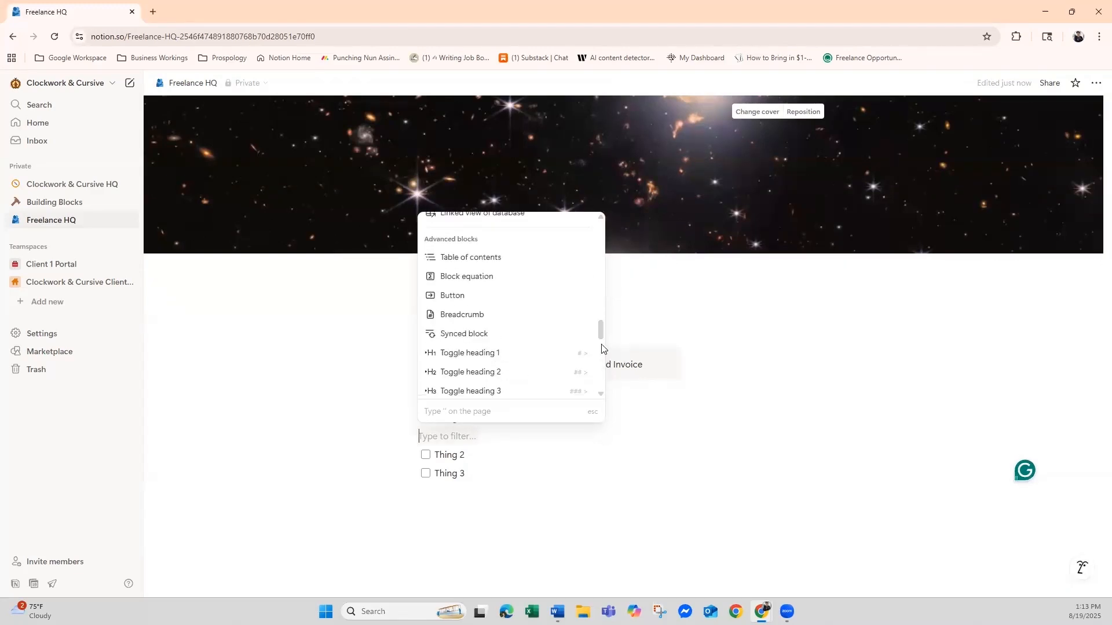
scroll(601, 334, "down", 3)
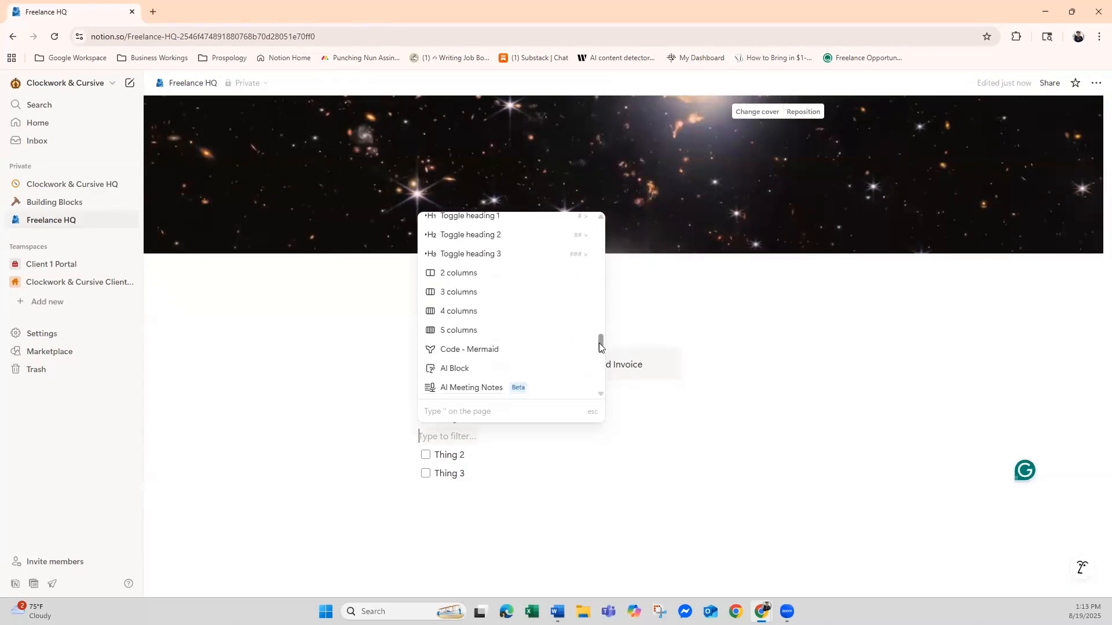
key("Escape")
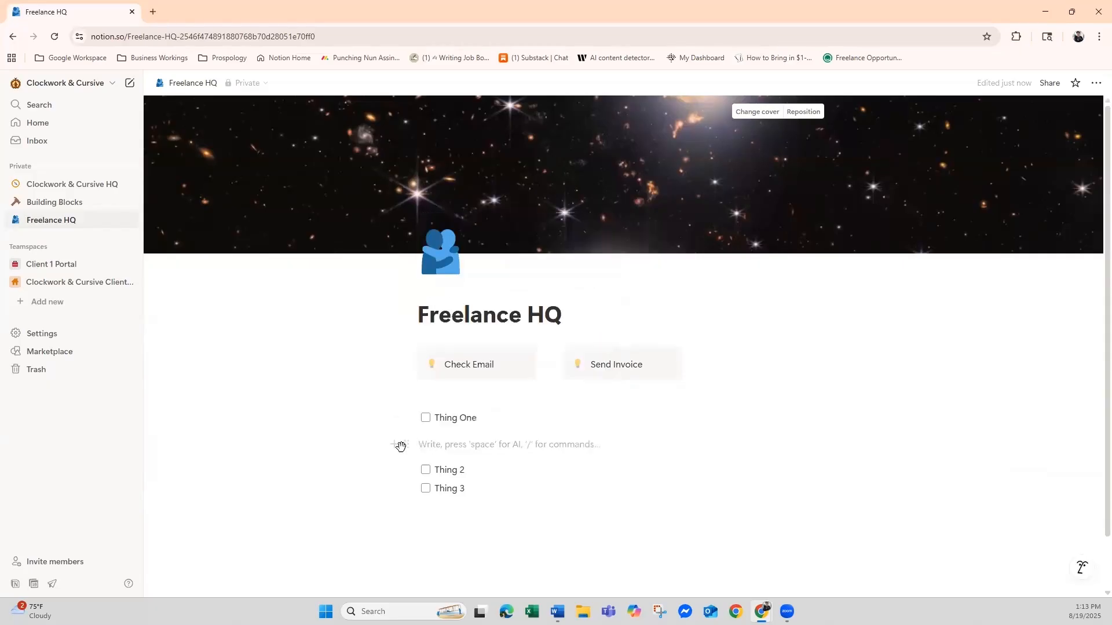
left_click_drag(400, 445, 567, 397)
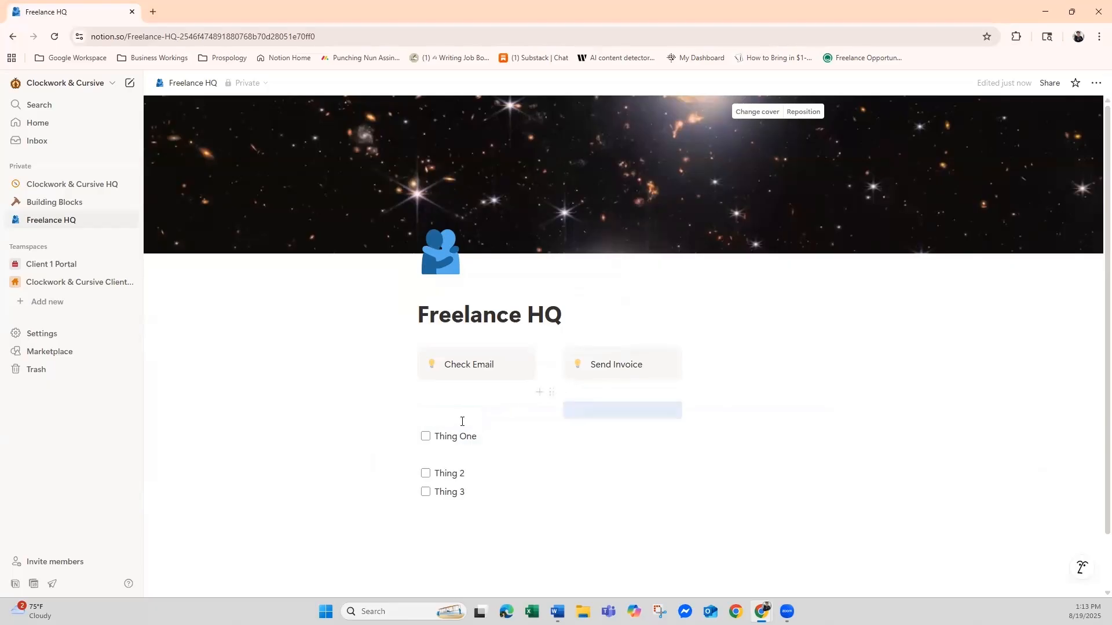
left_click(443, 461)
key("BackSpace")
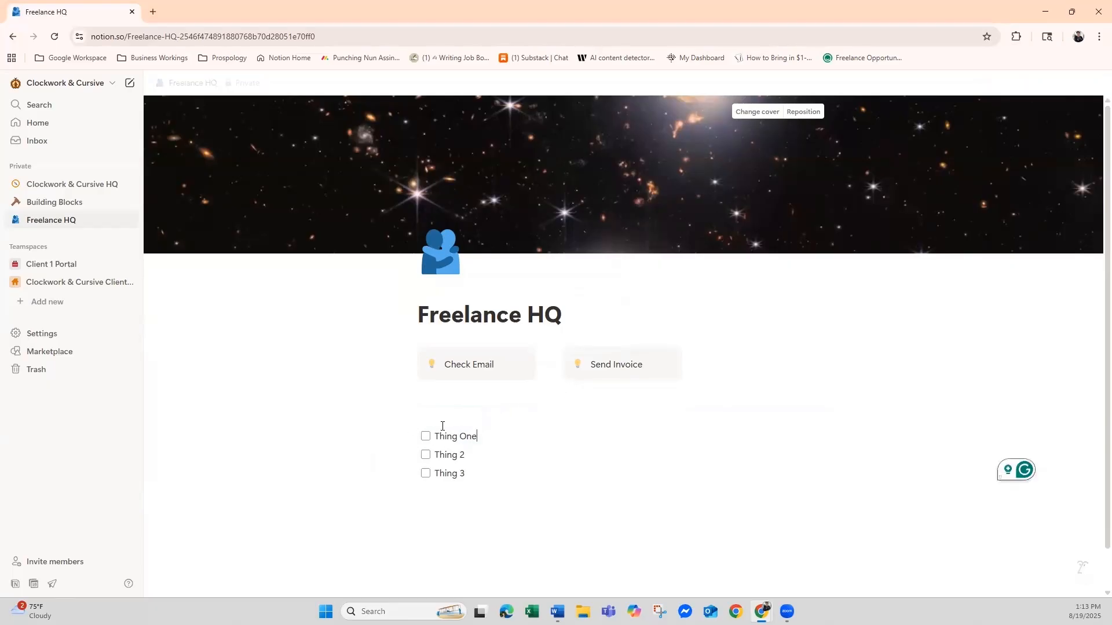
- Move the three to-do items together into the first column, directly beneath the Check Email callout
left_click_drag(402, 432, 522, 514)
left_click_drag(422, 429, 514, 494)
left_click_drag(404, 434, 415, 390)
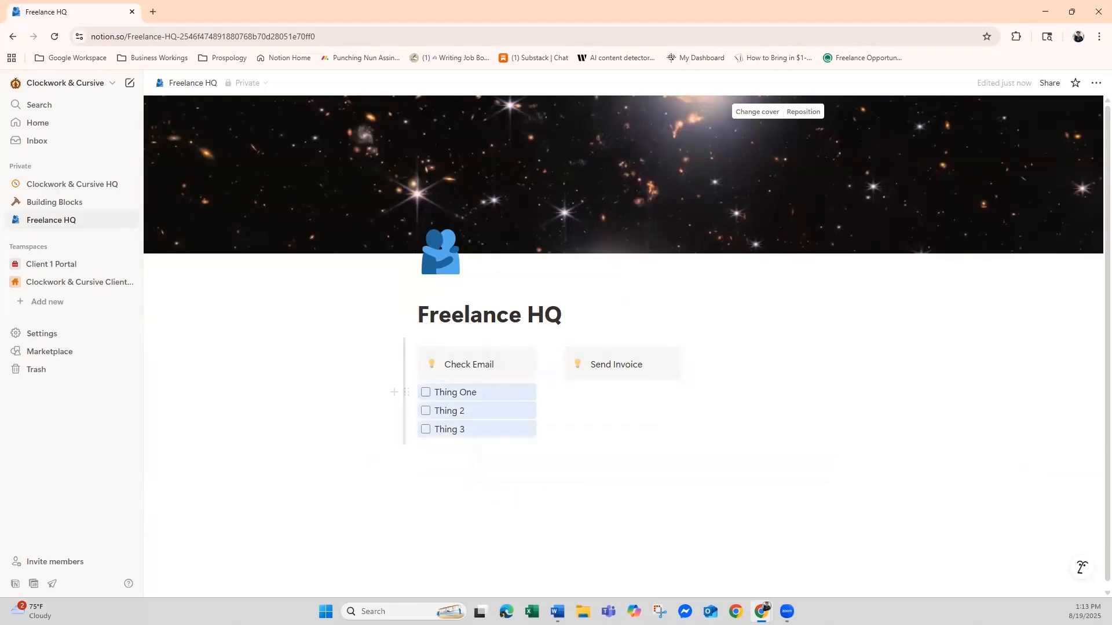
left_click(571, 536)
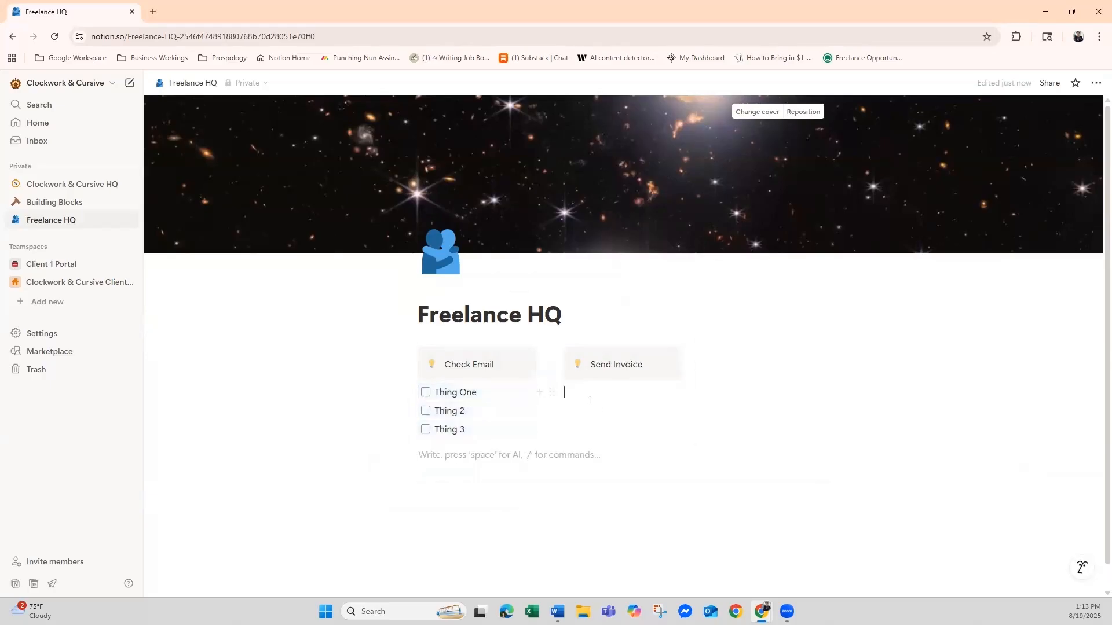
- Add a link to the Building Blocks page in the second column beneath the Send Invoice callout
left_click(541, 393)
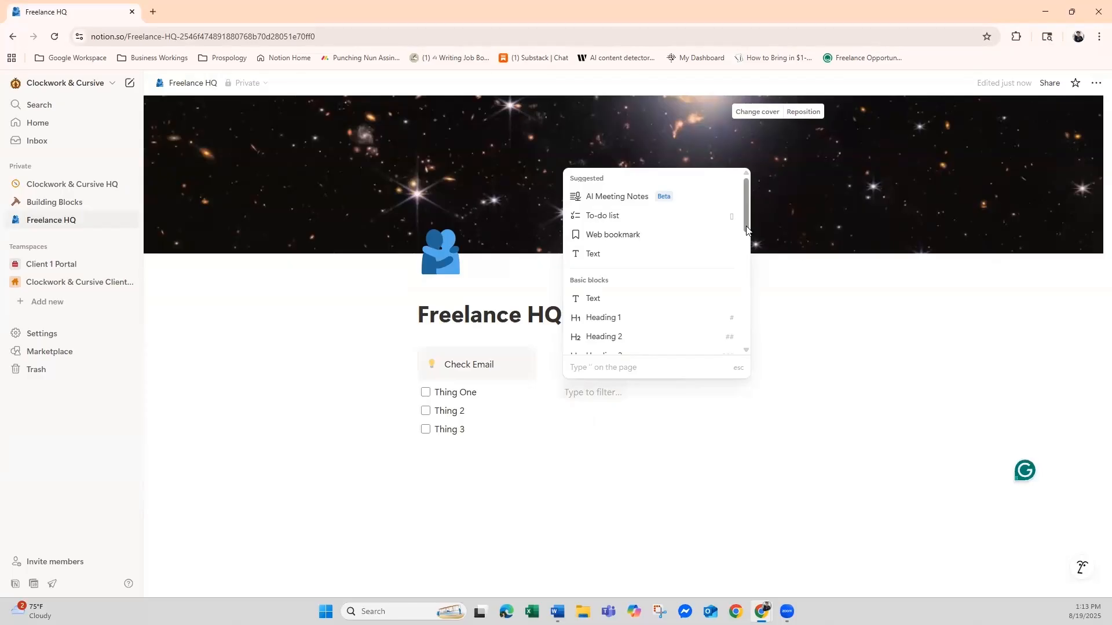
left_click_drag(747, 231, 727, 307)
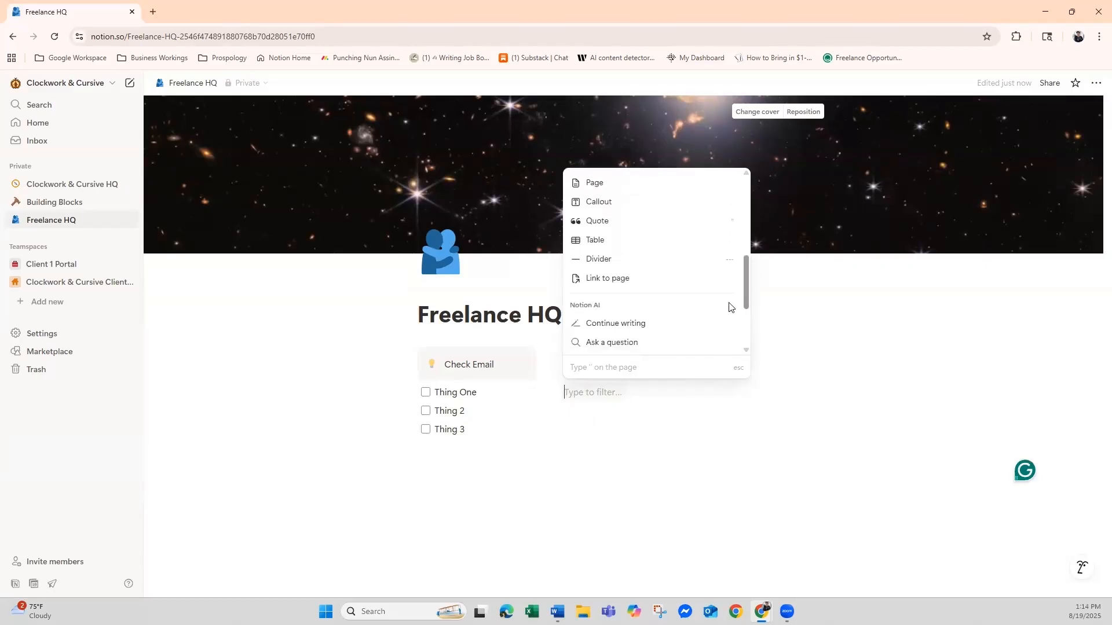
left_click(619, 282)
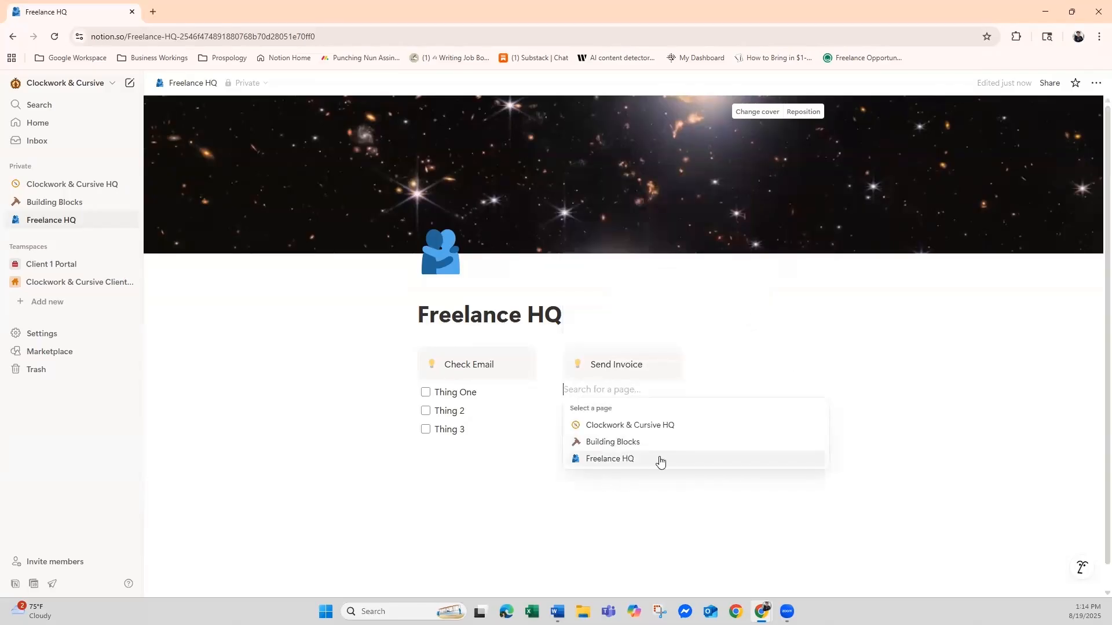
left_click(631, 449)
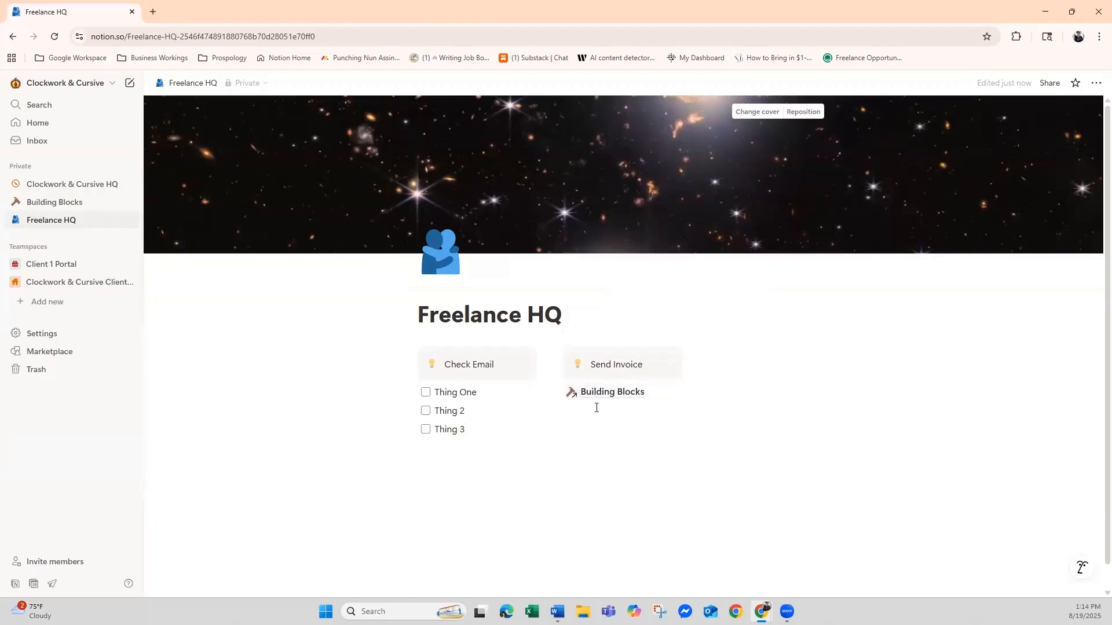
- Follow the Building Blocks link to check where it leads, and return to the Freelance HQ page
left_click(614, 399)
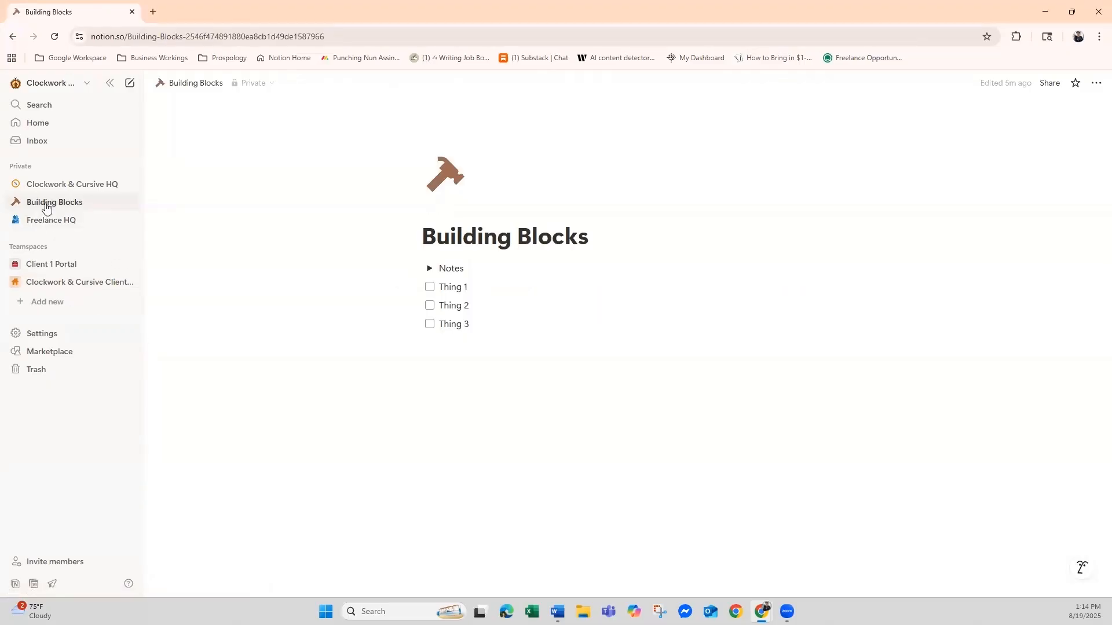
left_click(40, 221)
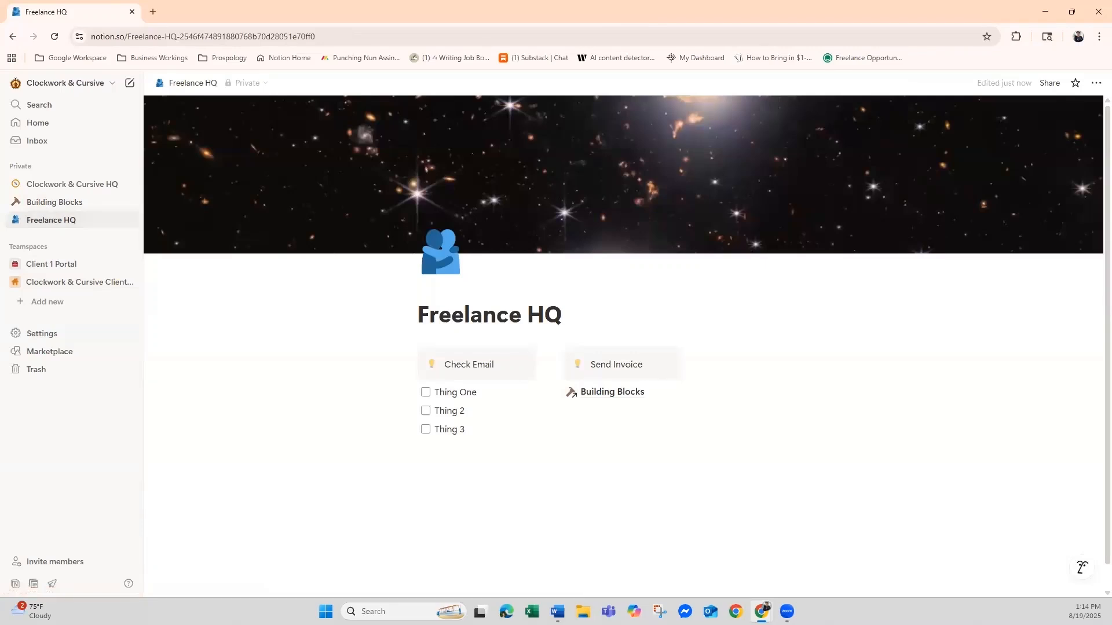
left_click(557, 612)
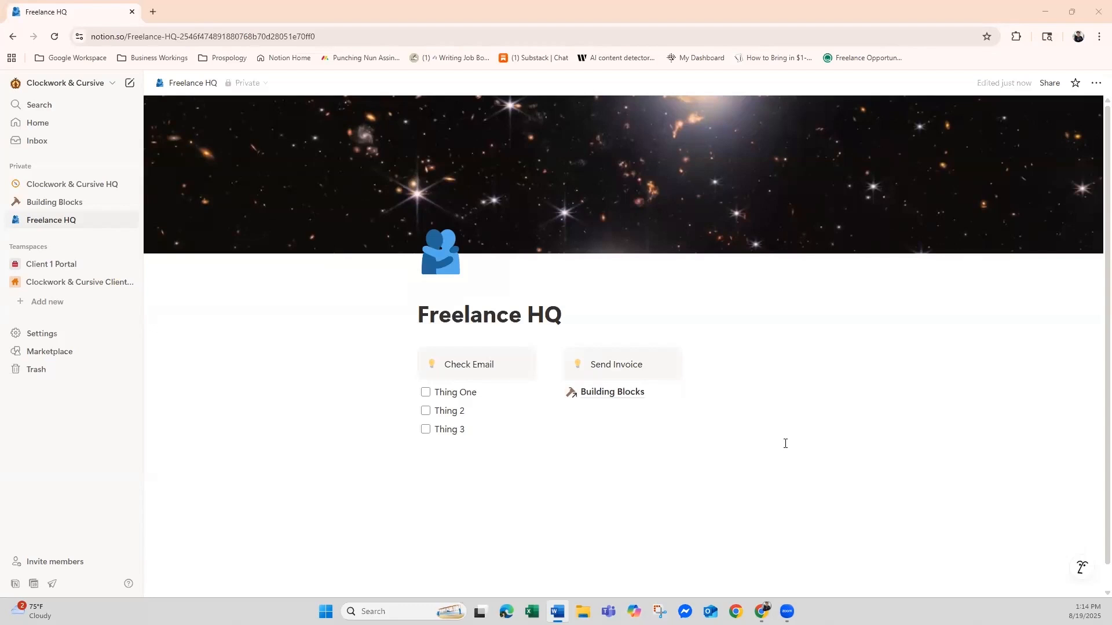
- Search the template Marketplace for "project tracker"
left_click(48, 359)
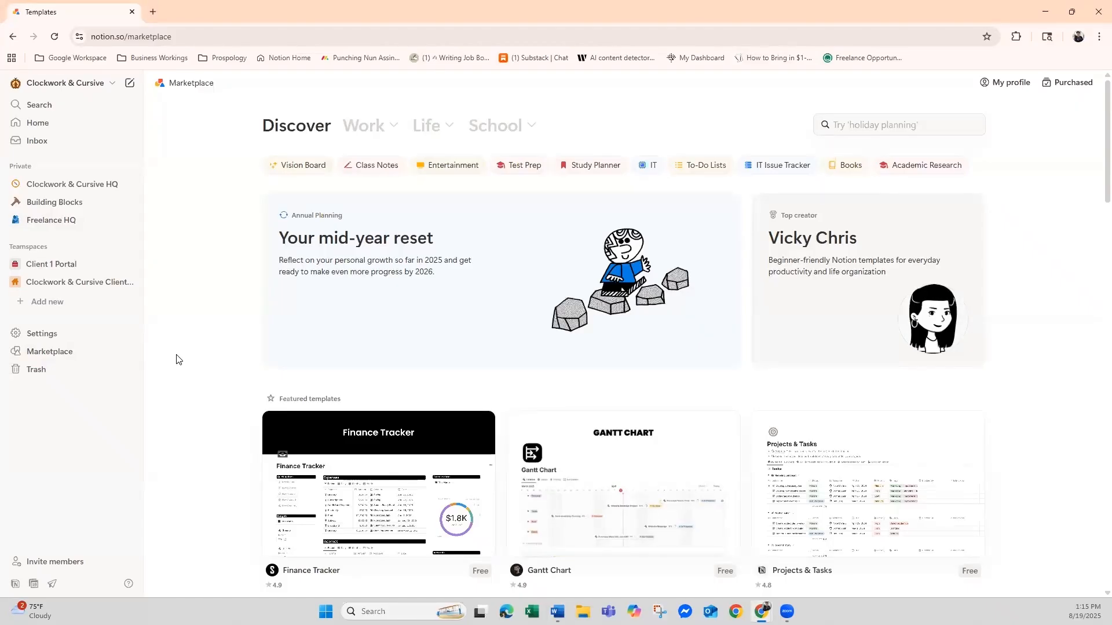
left_click(883, 130)
type("project tracker")
key("Return")
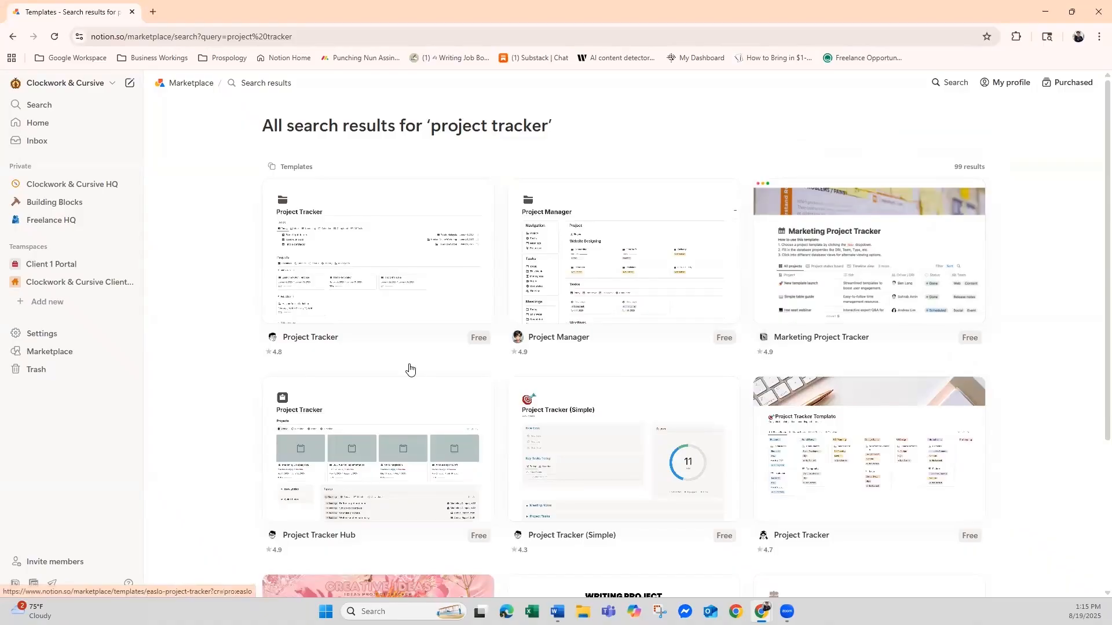
- Open the Project Manager template, preview its full layout, and return to its details page
left_click(562, 201)
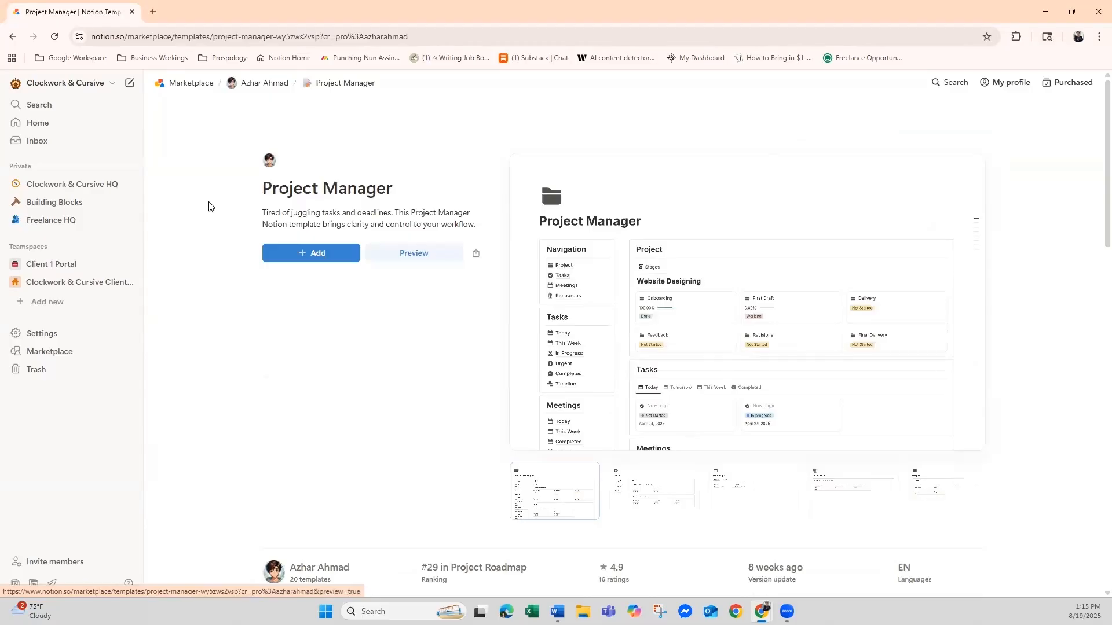
left_click(729, 326)
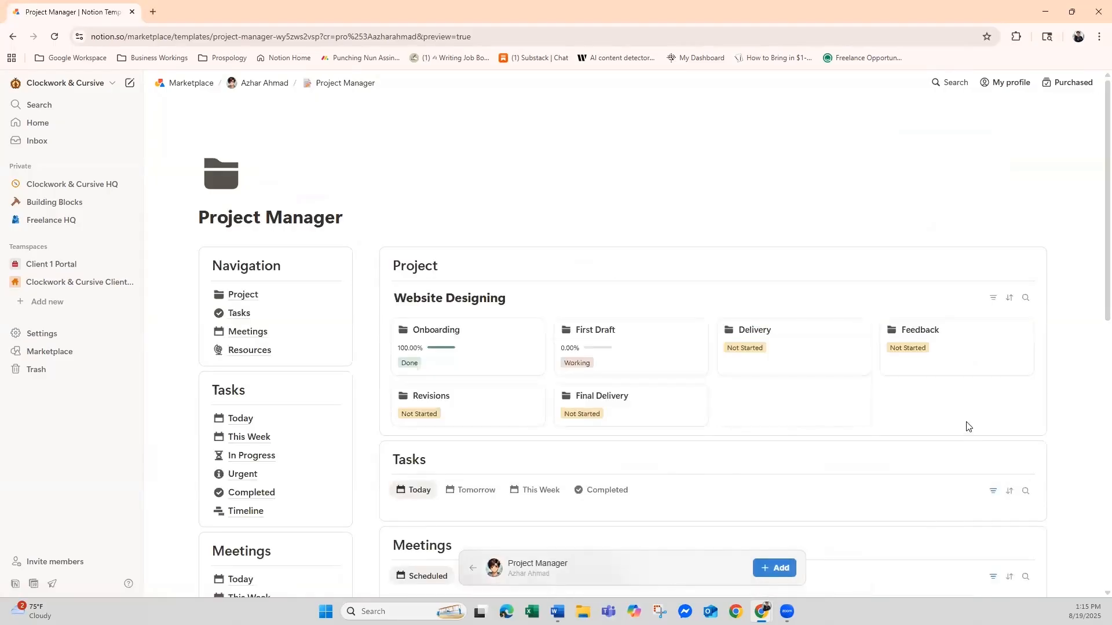
scroll(1097, 232, "down", 2)
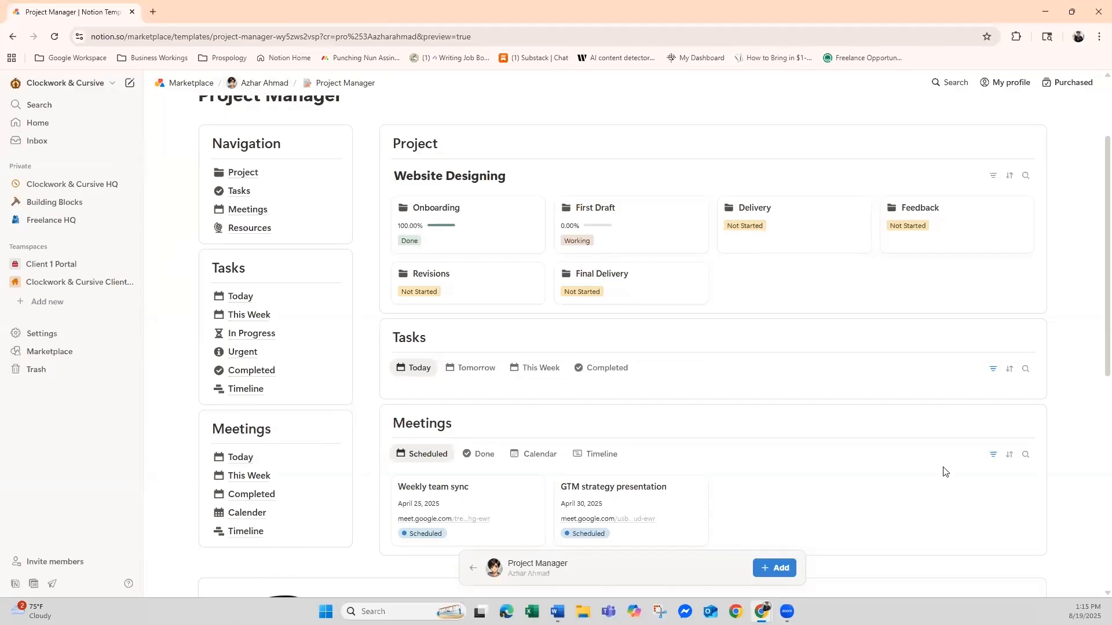
scroll(965, 415, "down", 3)
scroll(965, 415, "up", 3)
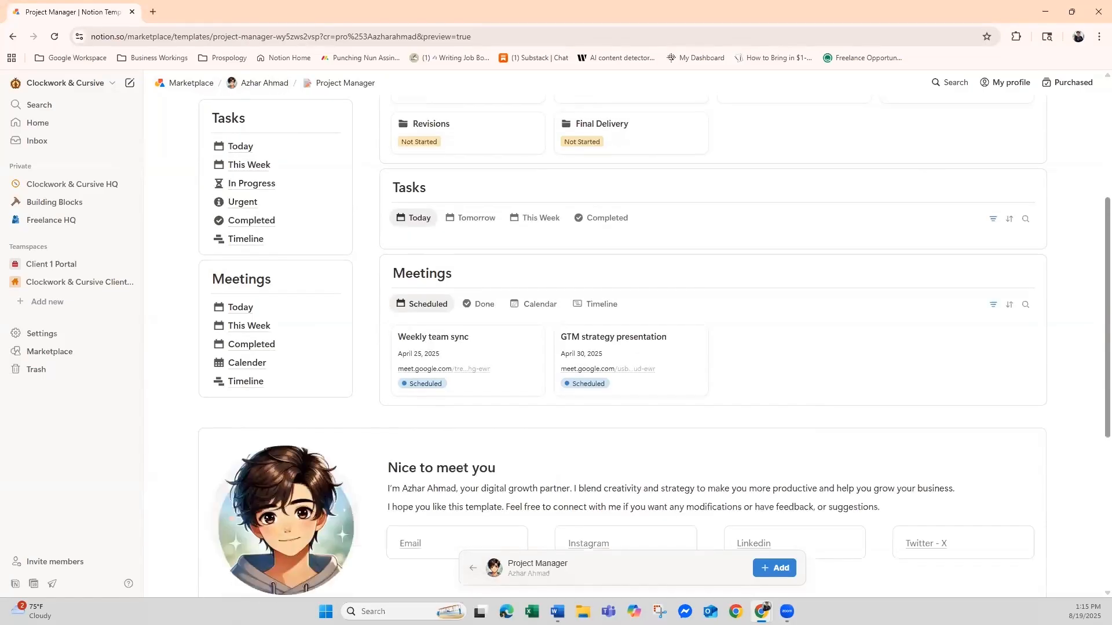
scroll(1095, 95, "up", 2)
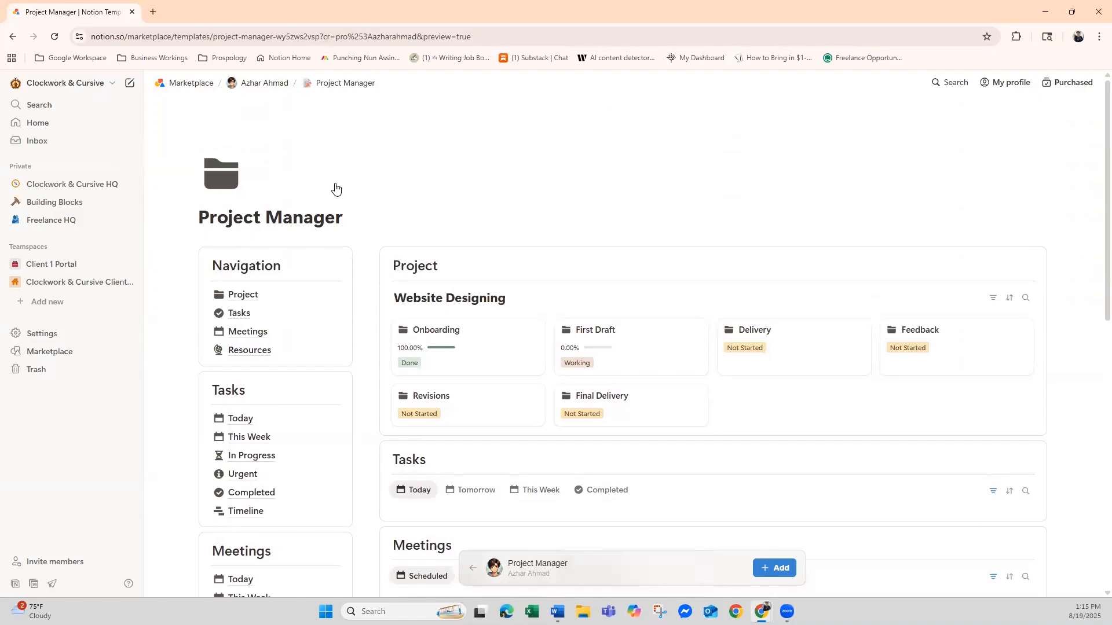
left_click(325, 83)
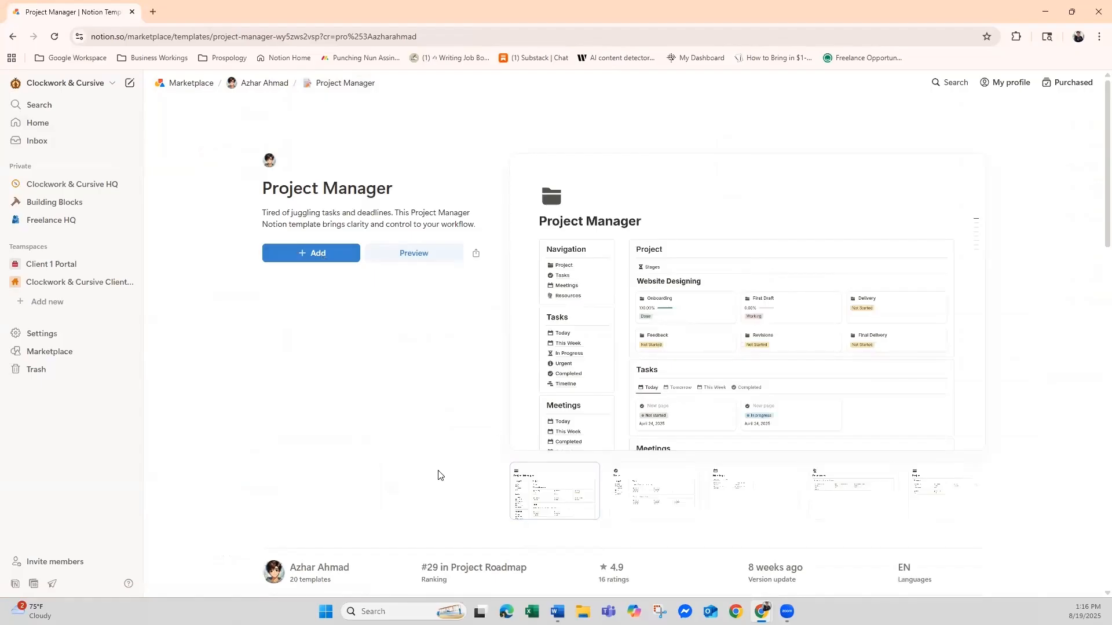
- Add the Project Manager template to the Private section and nest it inside the Freelance HQ page
left_click(312, 255)
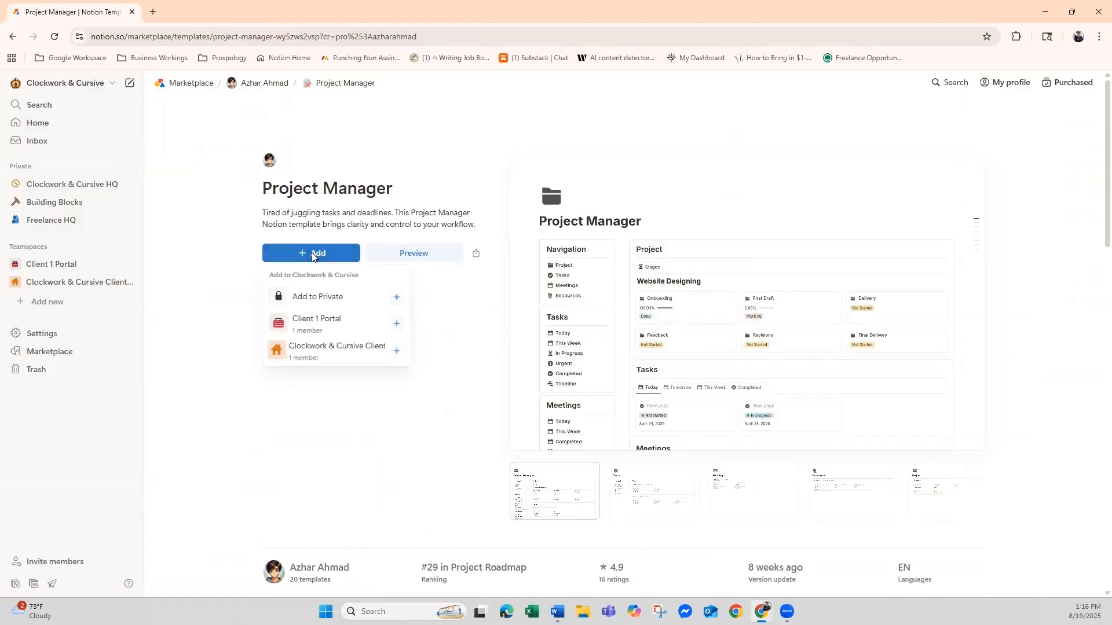
left_click(397, 298)
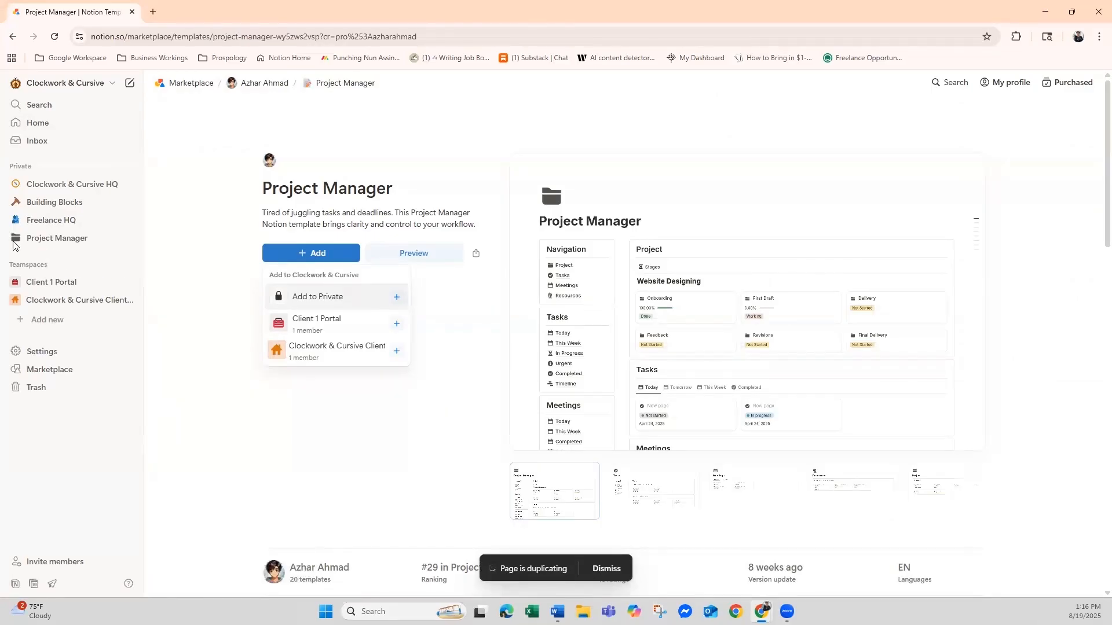
left_click(53, 240)
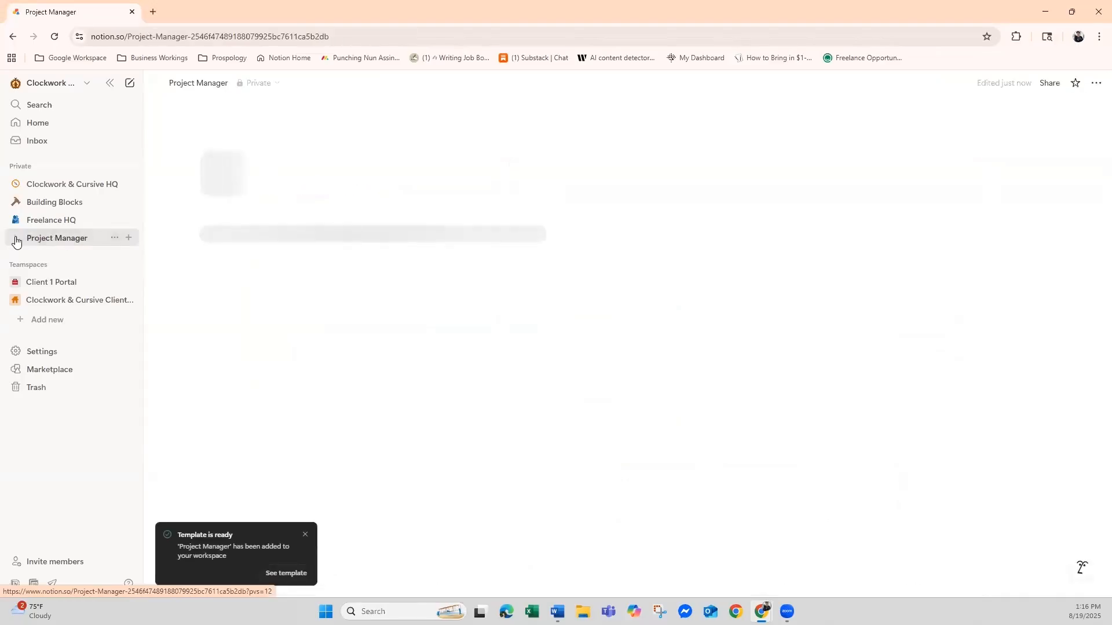
left_click_drag(43, 240, 49, 221)
left_click(14, 223)
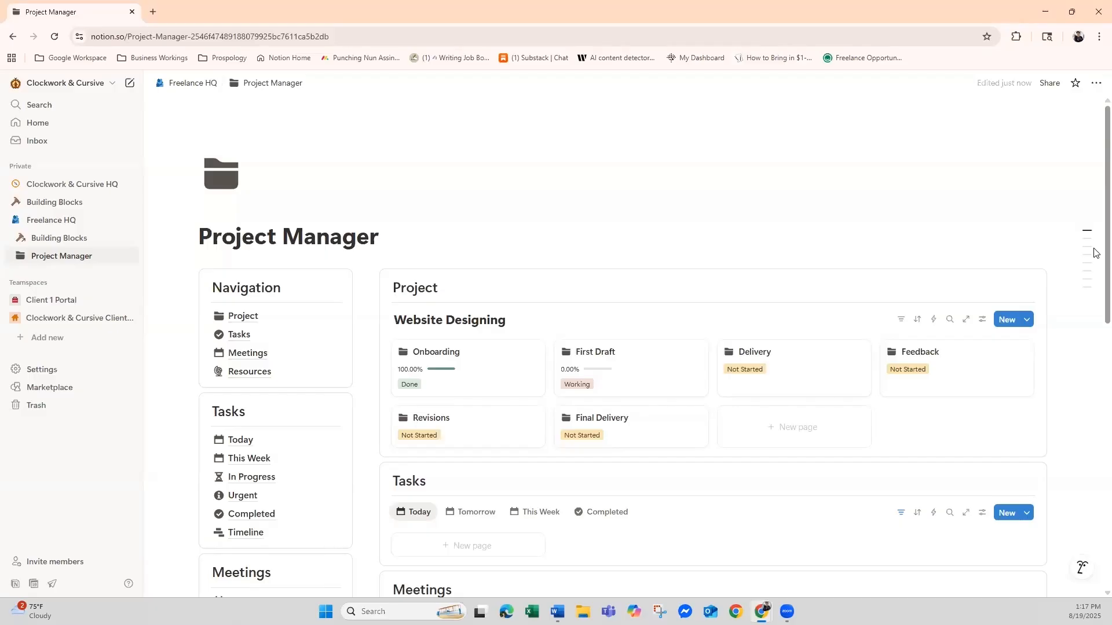
- Examine the sections of the Project Manager page and open its Project subpage with the stage cards
scroll(1095, 252, "down", 4)
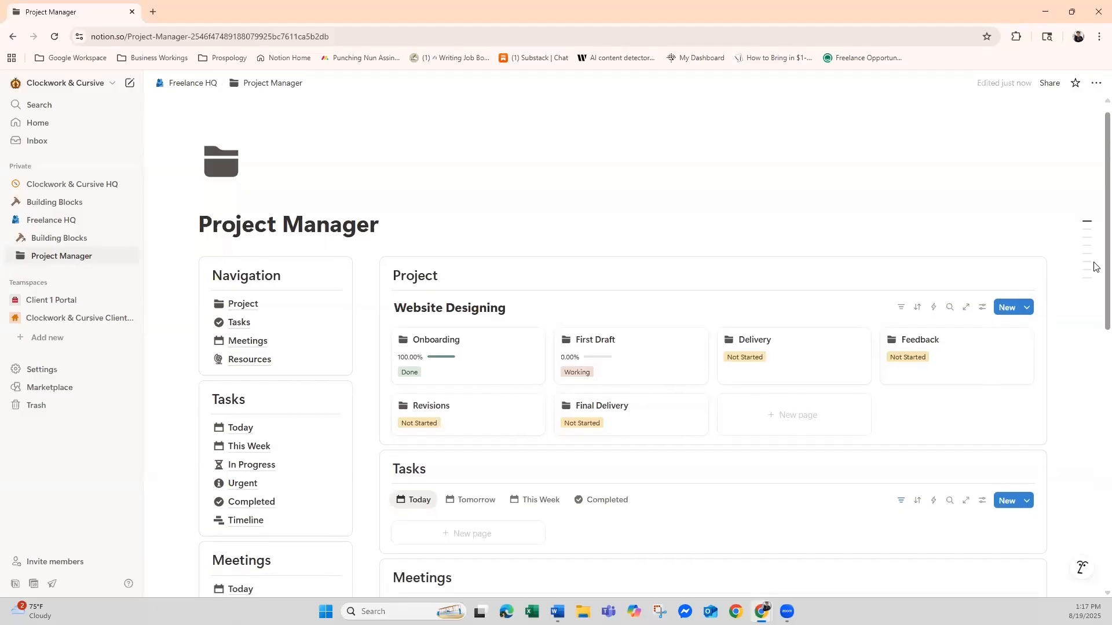
scroll(459, 264, "down", 1)
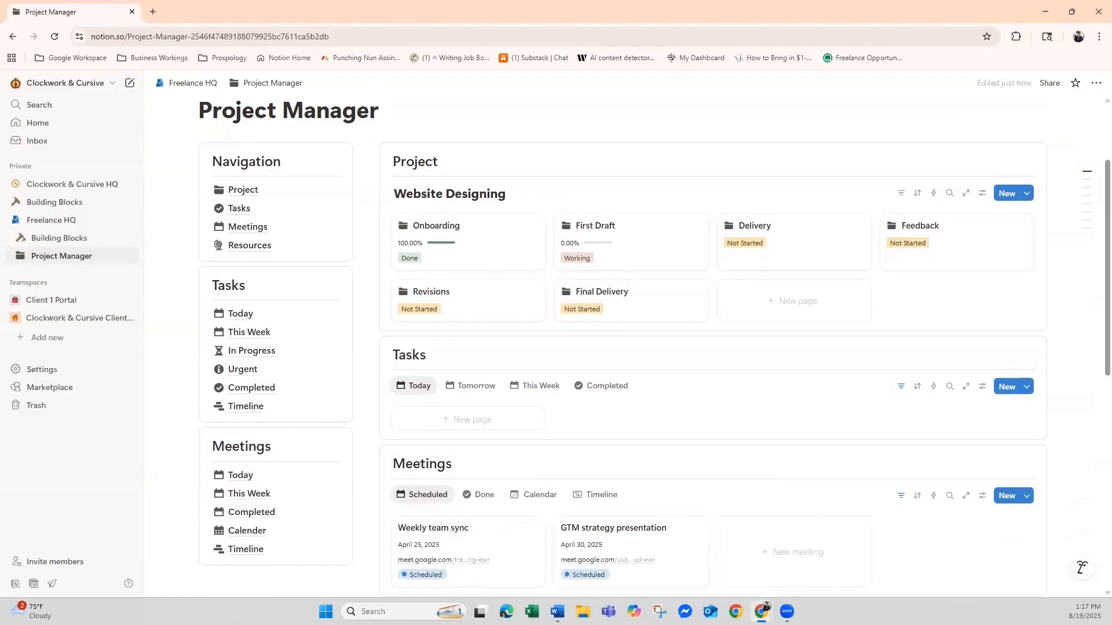
mouse_move(247, 166)
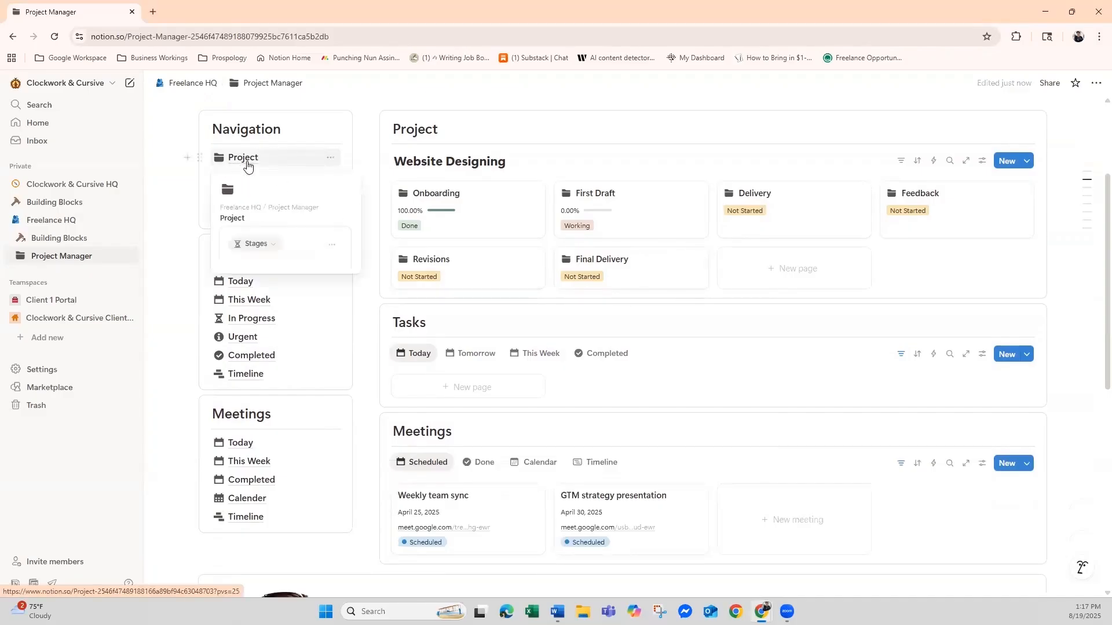
left_click(247, 166)
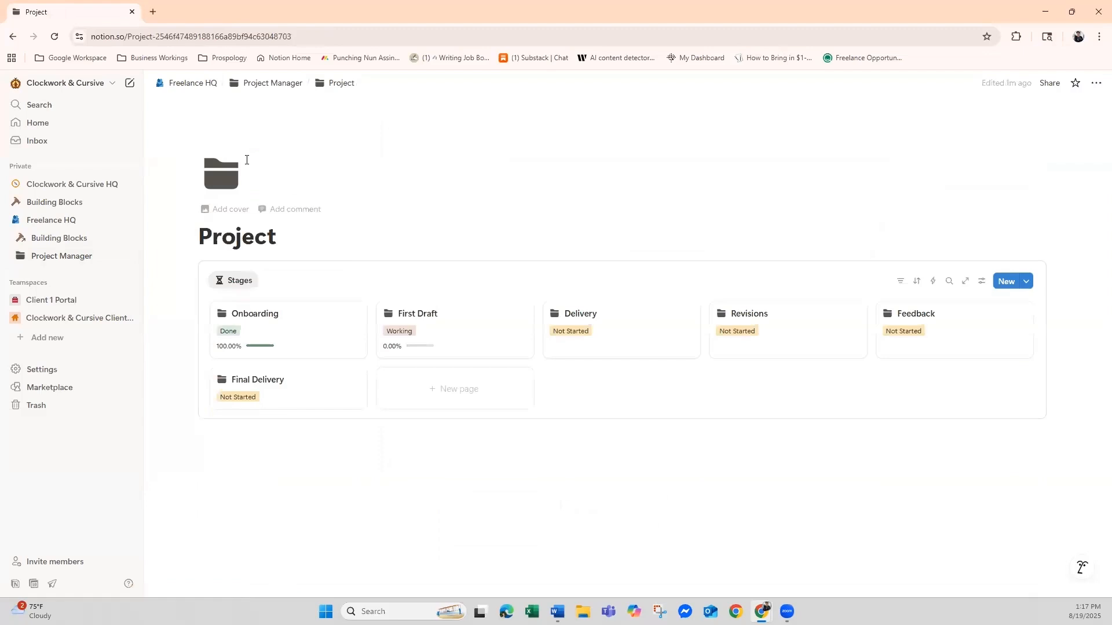
left_click(273, 83)
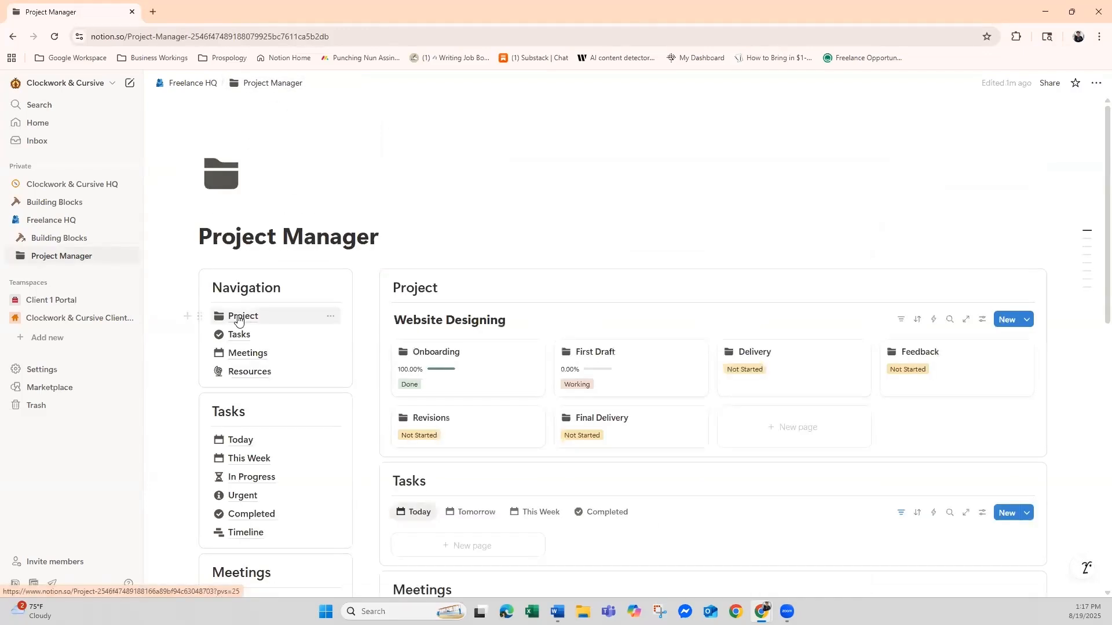
left_click(239, 315)
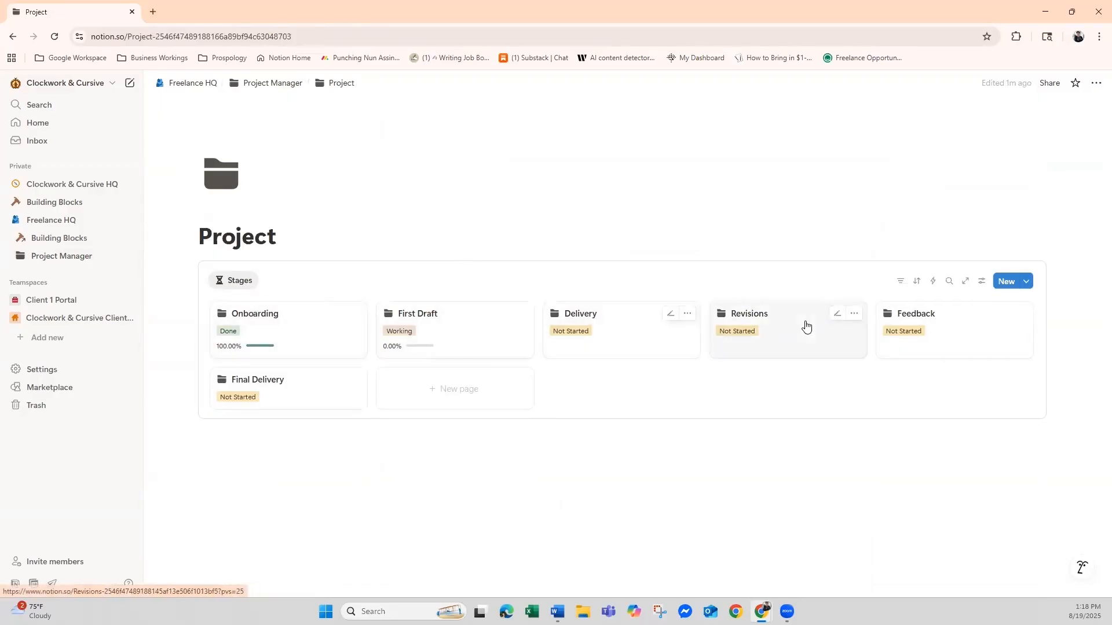
- Open the Onboarding stage, examine its properties, tasks and meetings, and close it
left_click(328, 338)
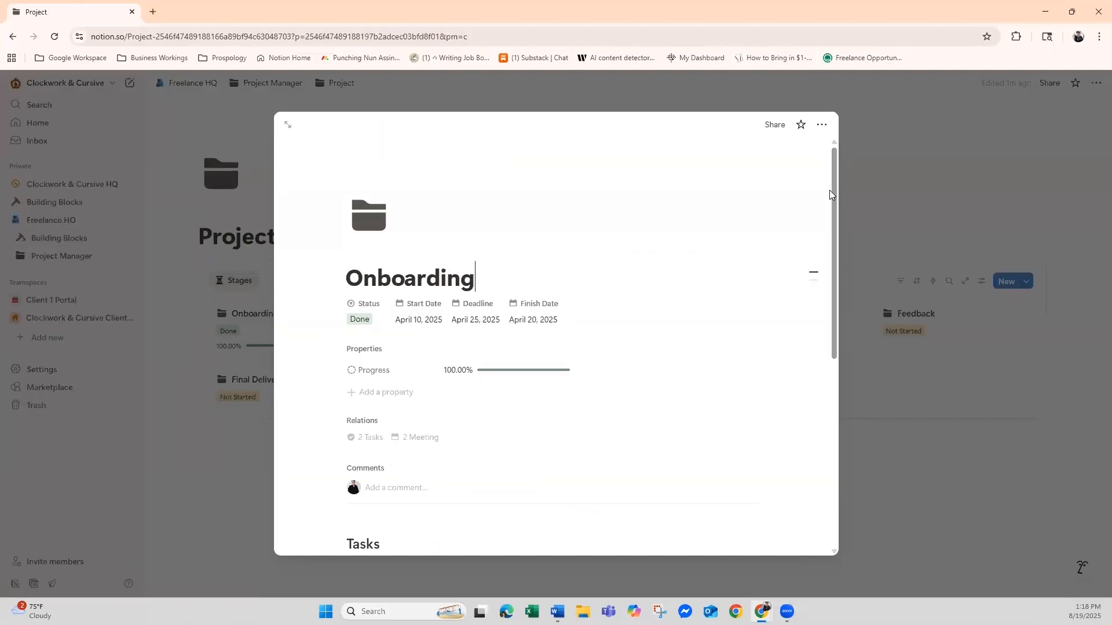
scroll(847, 246, "down", 5)
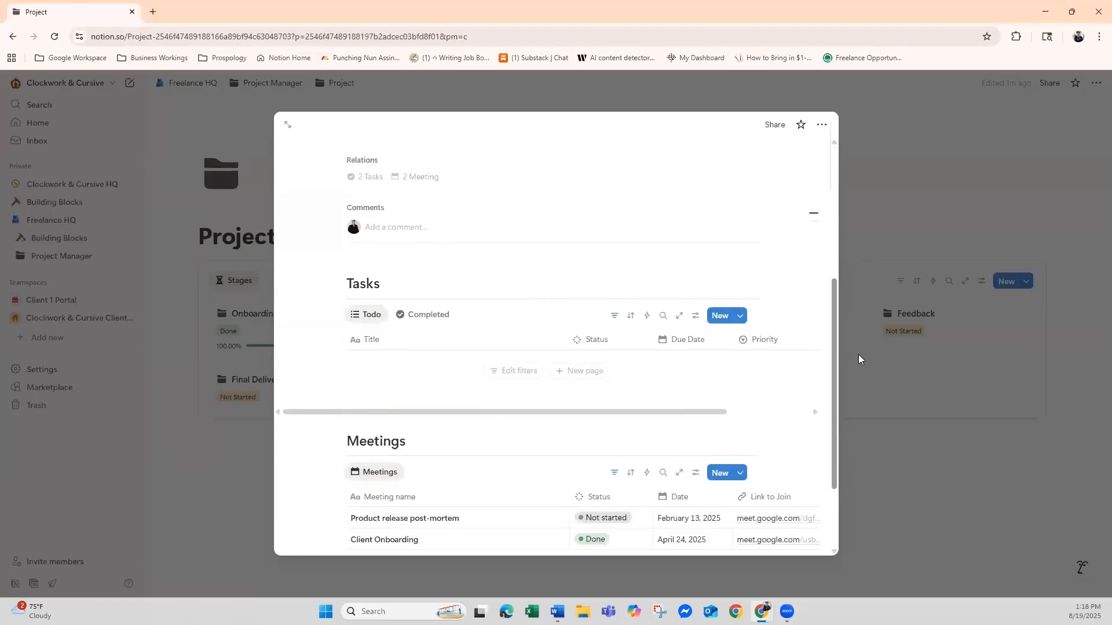
scroll(859, 358, "down", 1)
scroll(867, 422, "down", 1)
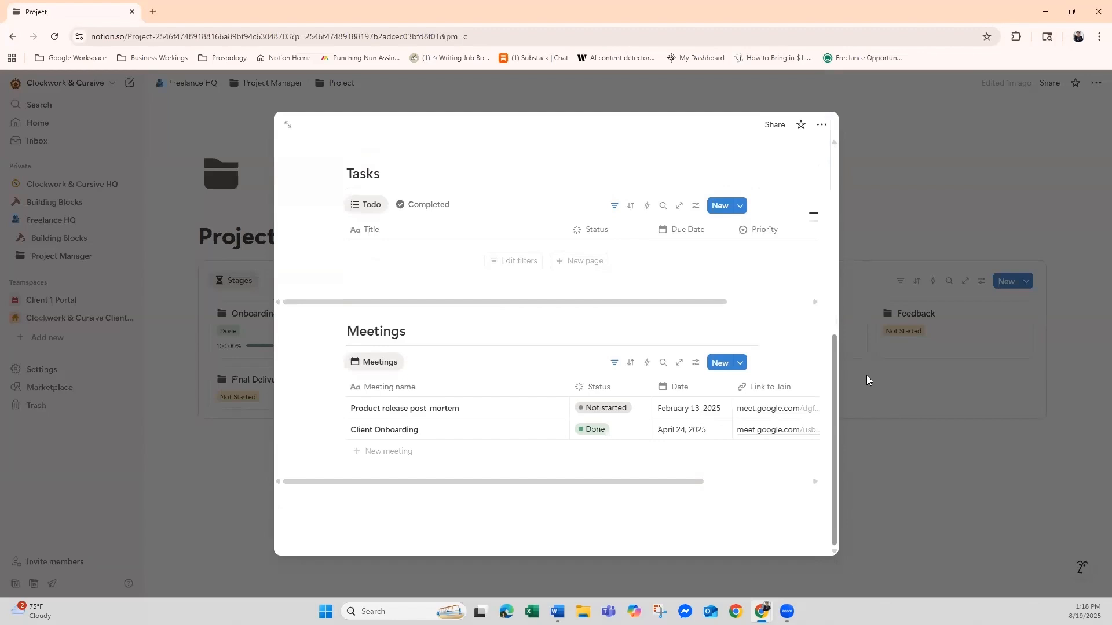
scroll(824, 169, "up", 8)
scroll(851, 308, "down", 4)
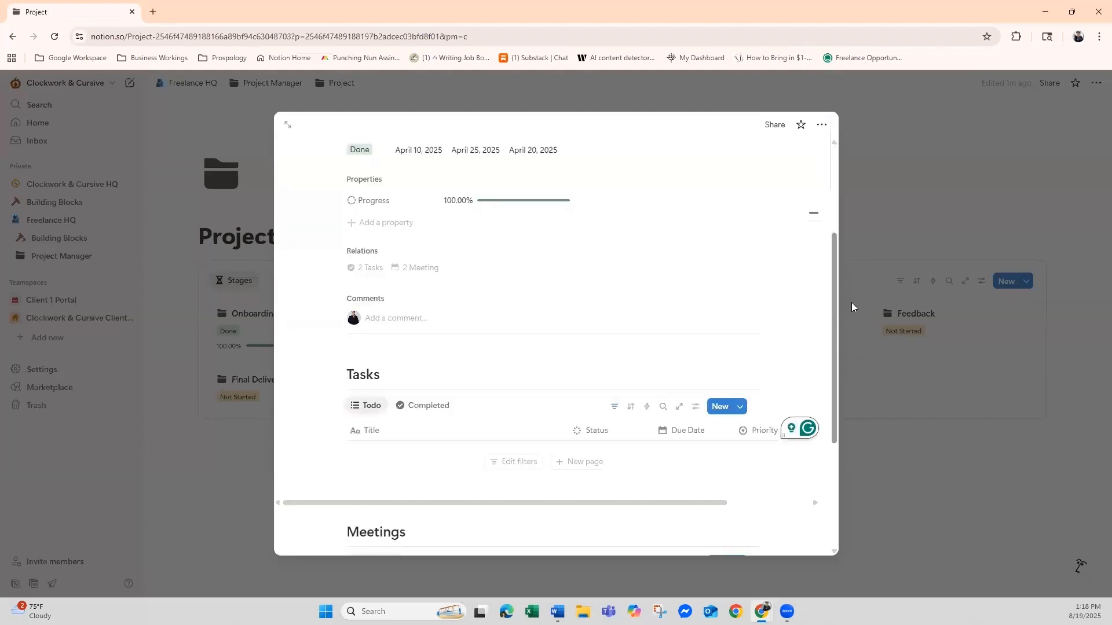
scroll(859, 342, "down", 2)
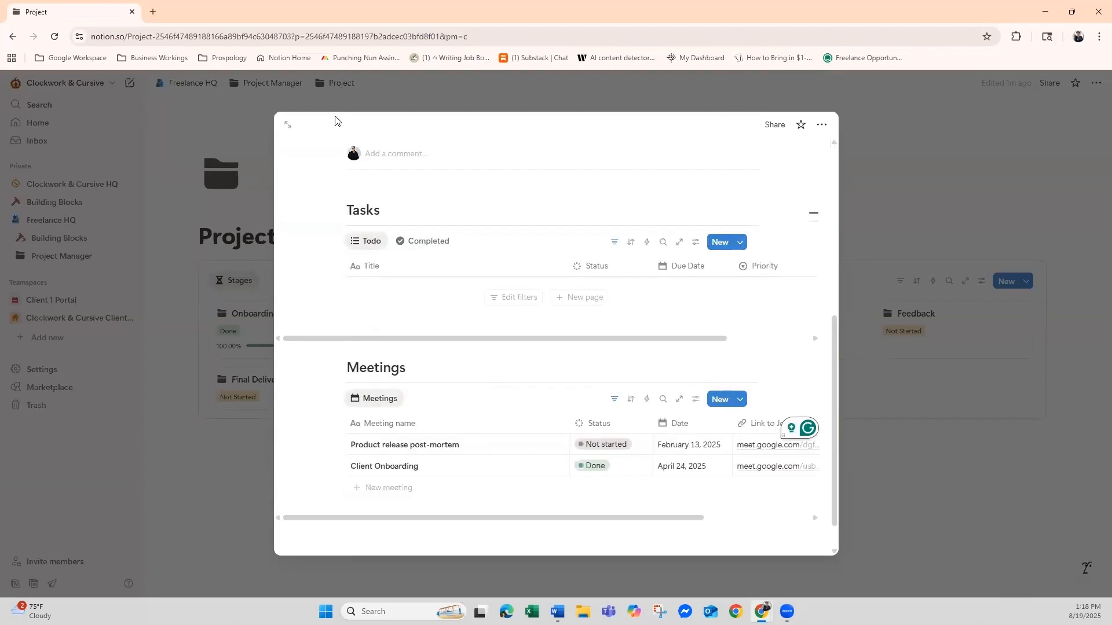
left_click(411, 104)
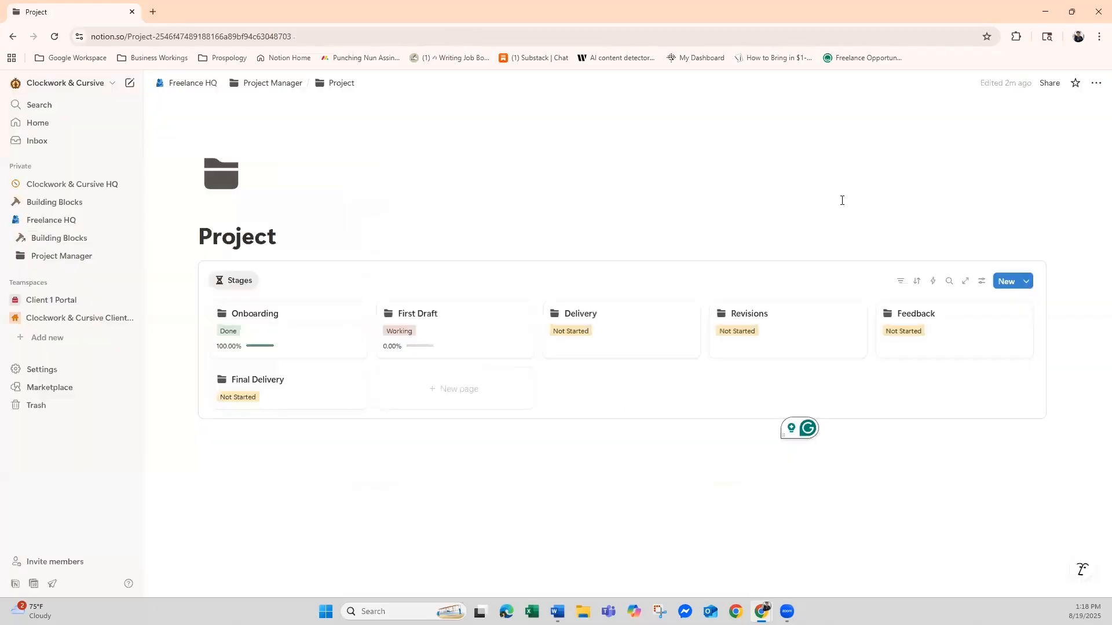
- Return to the Project Manager page and delete its "Nice to meet you" and "Check out my other templates" callouts
left_click(55, 257)
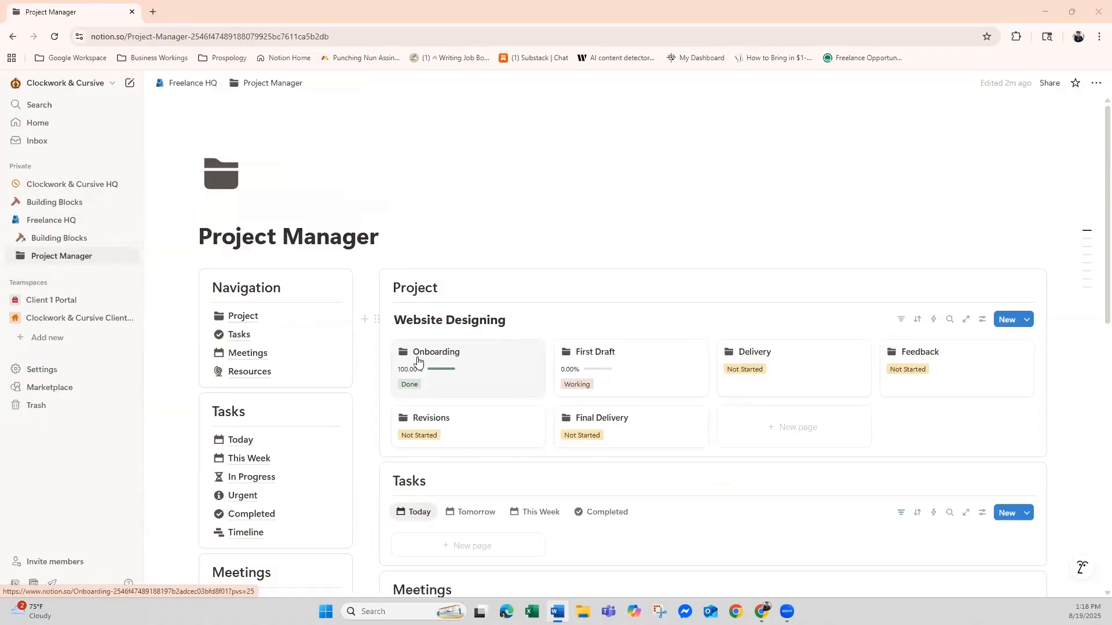
scroll(427, 272, "down", 2)
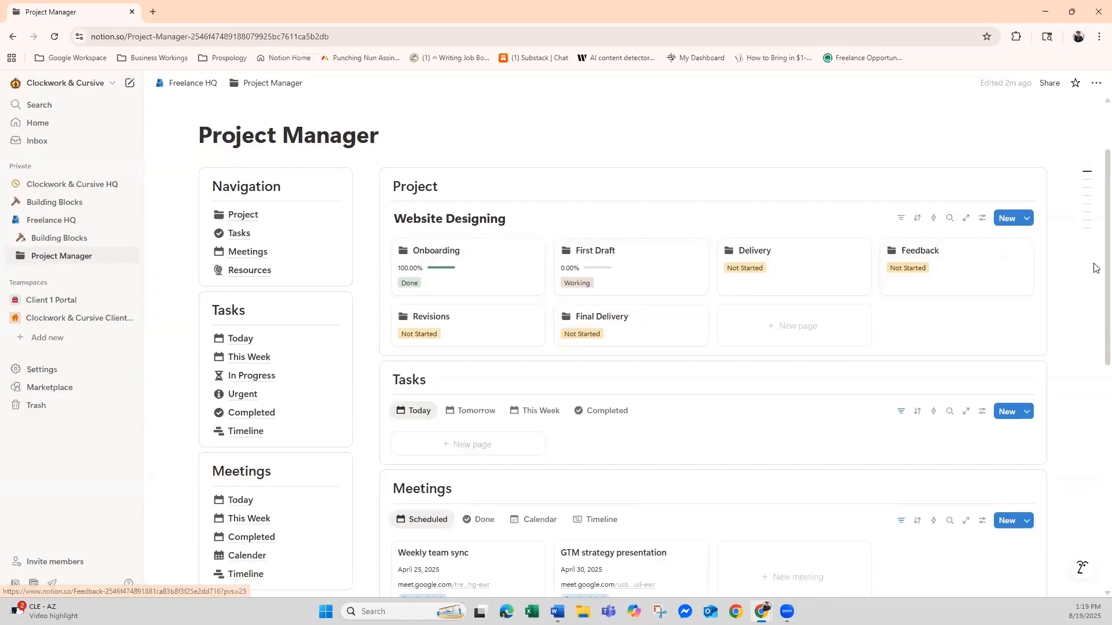
scroll(1094, 261, "down", 2)
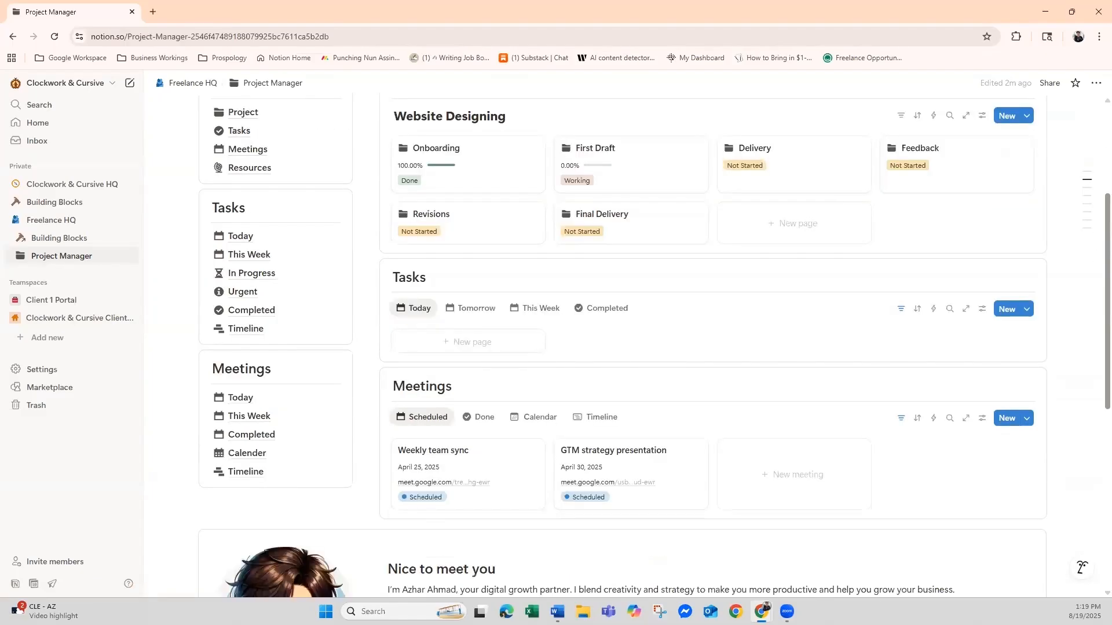
scroll(555, 518, "down", 5)
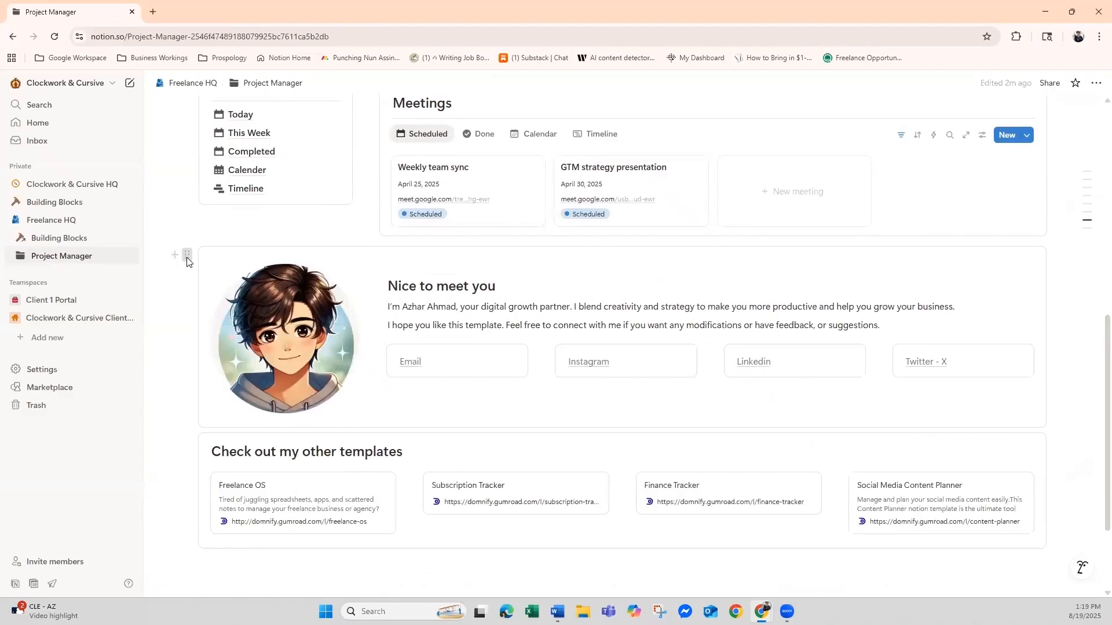
left_click(187, 255)
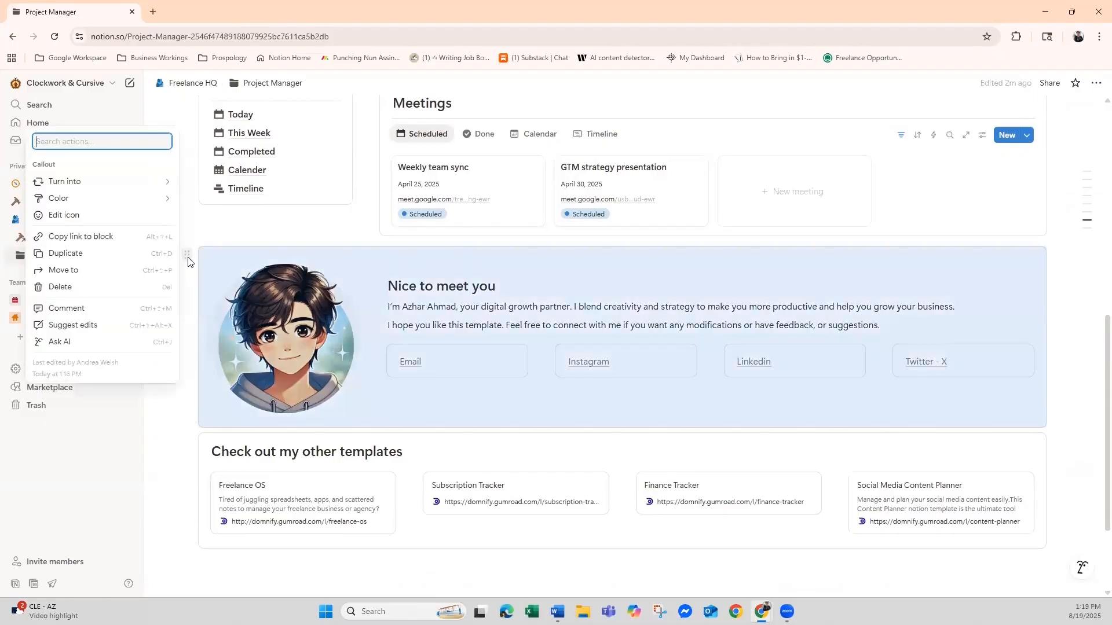
left_click(69, 287)
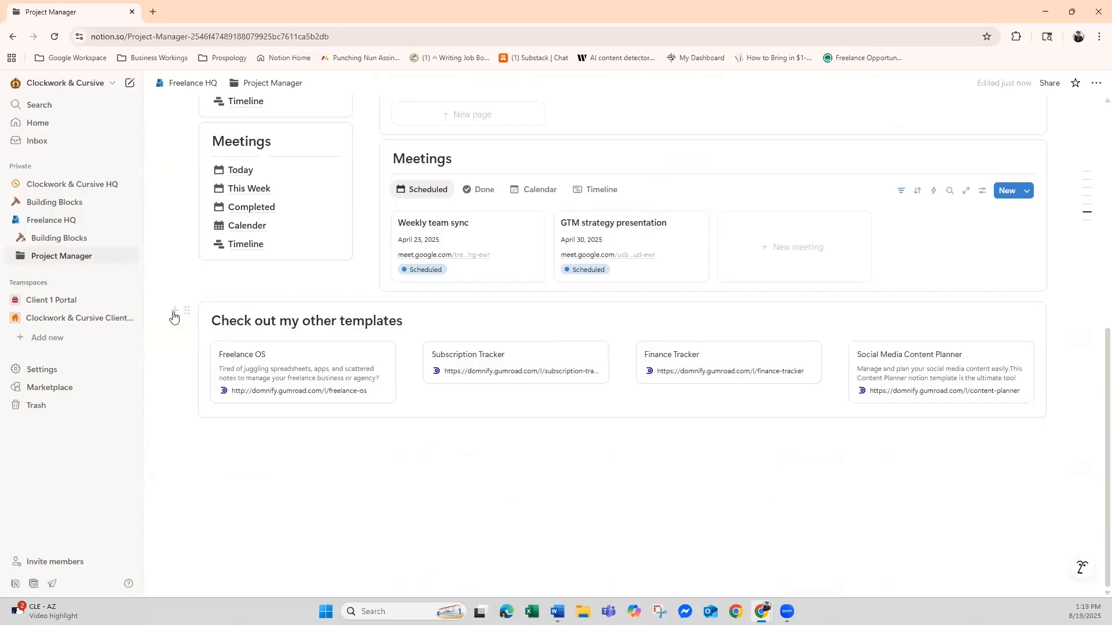
left_click(116, 345)
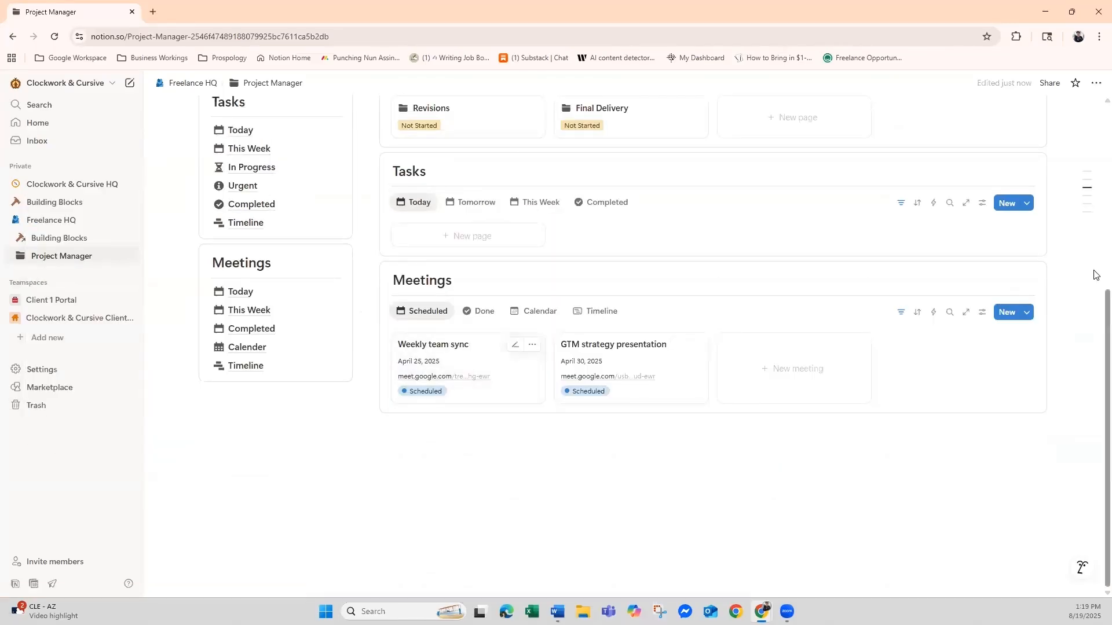
- Open the Project subpage, add a Table view beside Stages without relinking its database, and check the other available view types
scroll(1092, 188, "up", 2)
scroll(1097, 137, "up", 3)
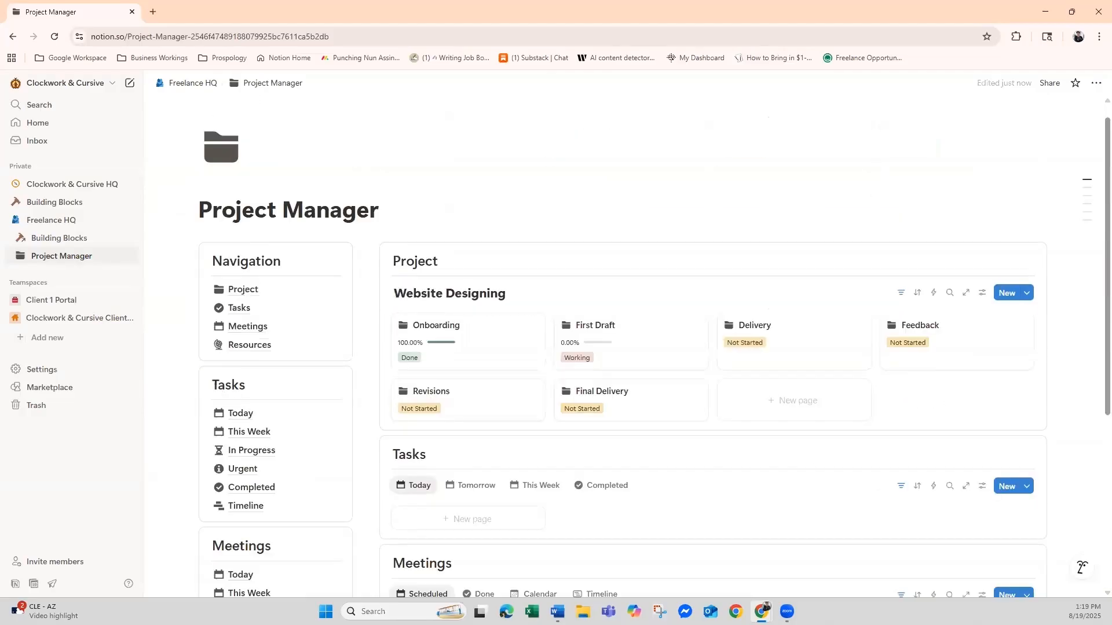
scroll(654, 351, "up", 1)
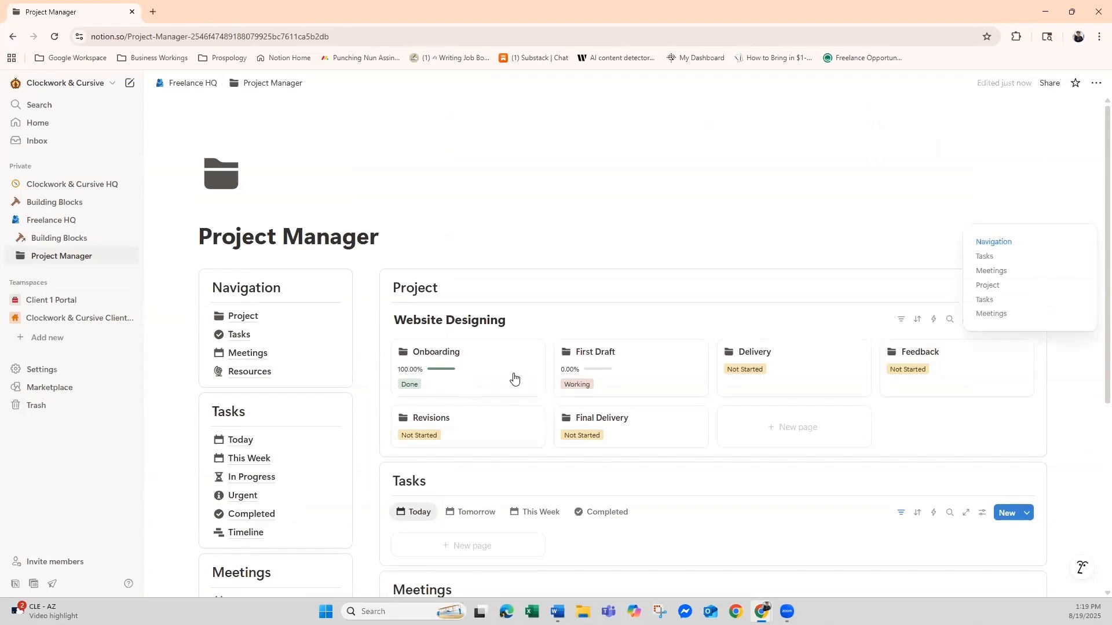
left_click(241, 318)
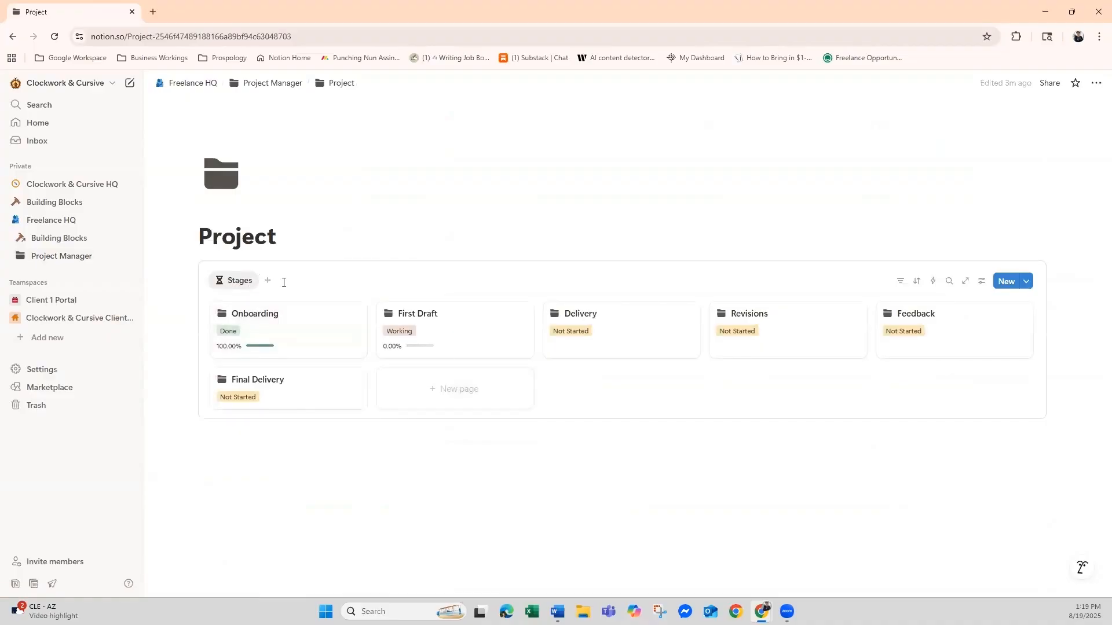
left_click(269, 282)
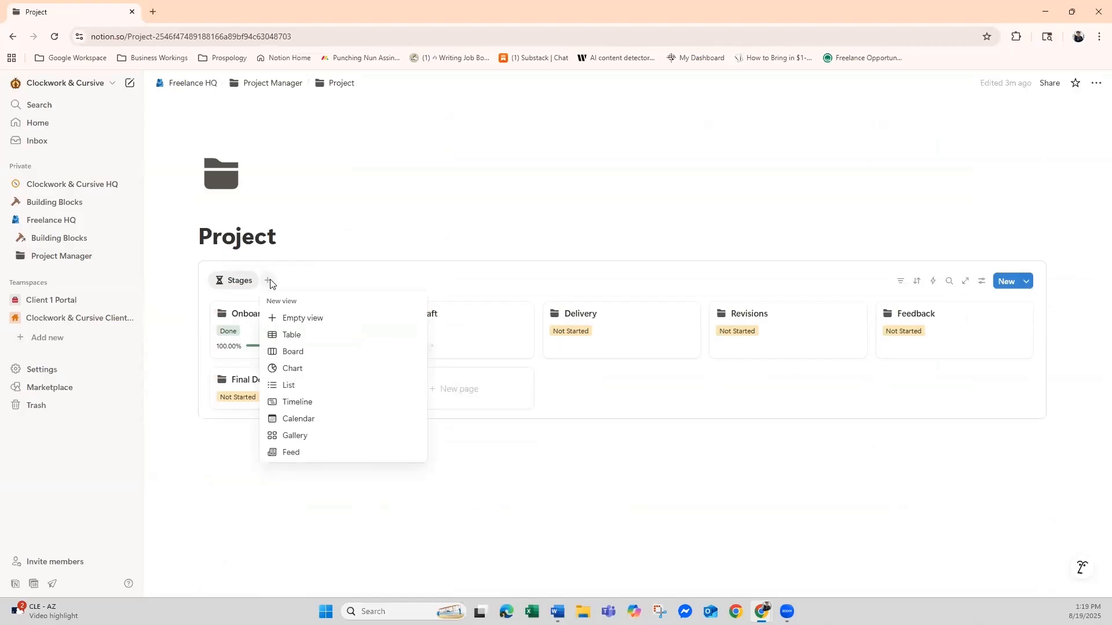
left_click(311, 341)
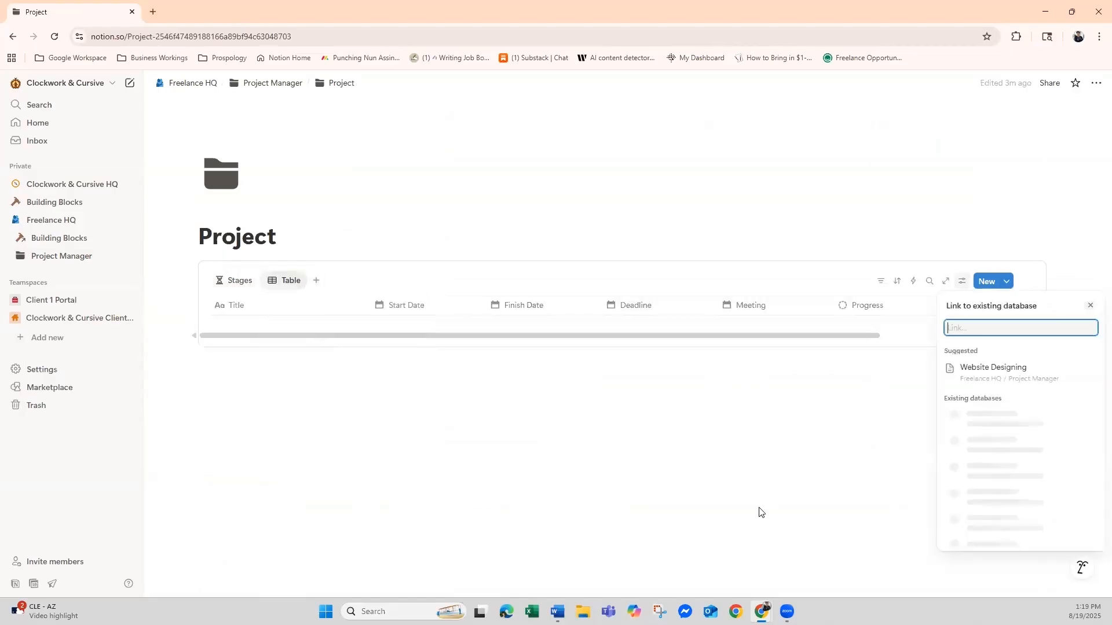
left_click(1089, 305)
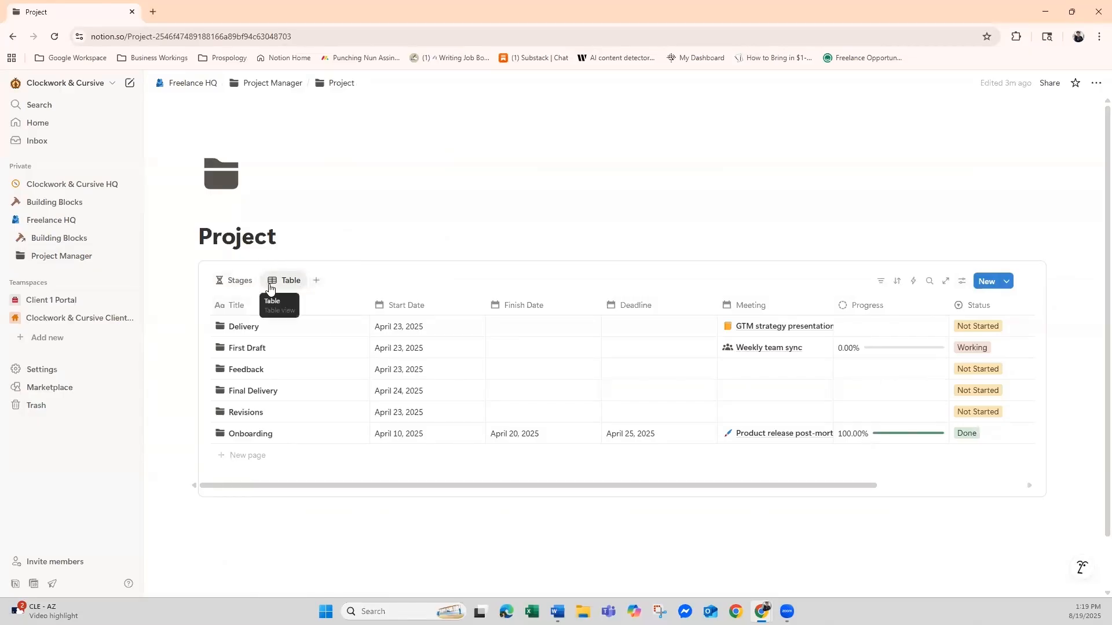
left_click(316, 280)
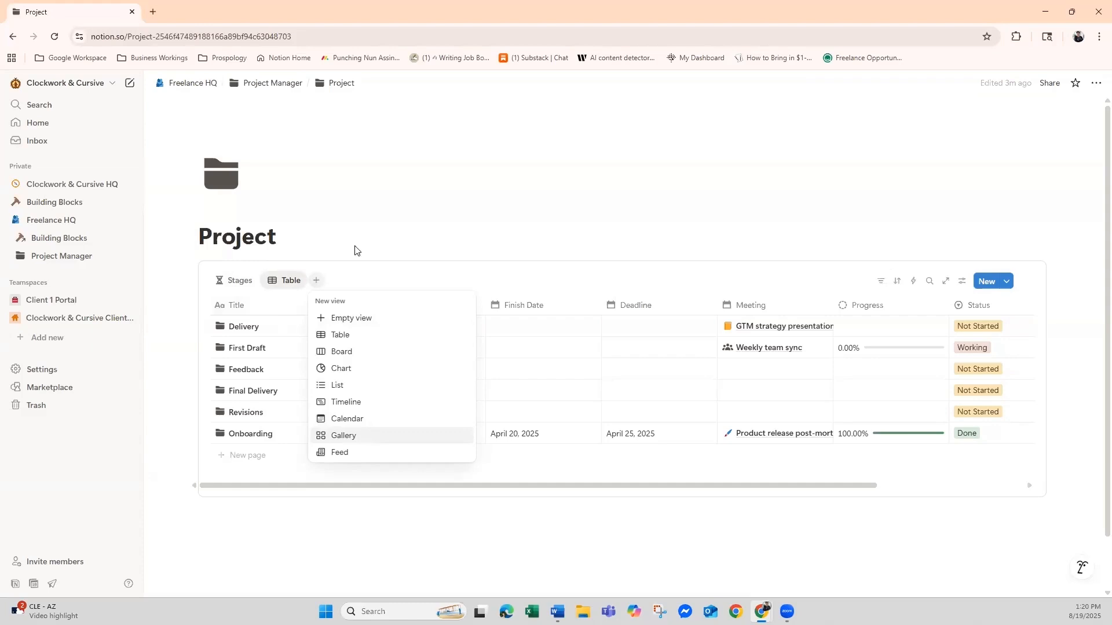
left_click(361, 231)
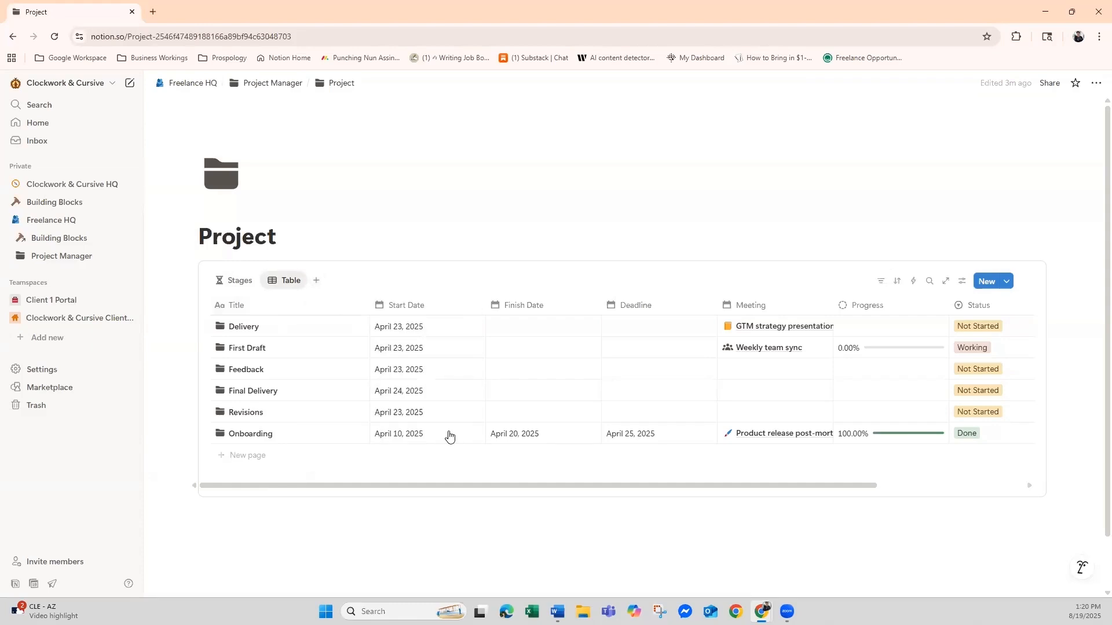
- Rename the Finish Date property to "CHanged" and look through its sort, calculate and other property options
left_click(545, 308)
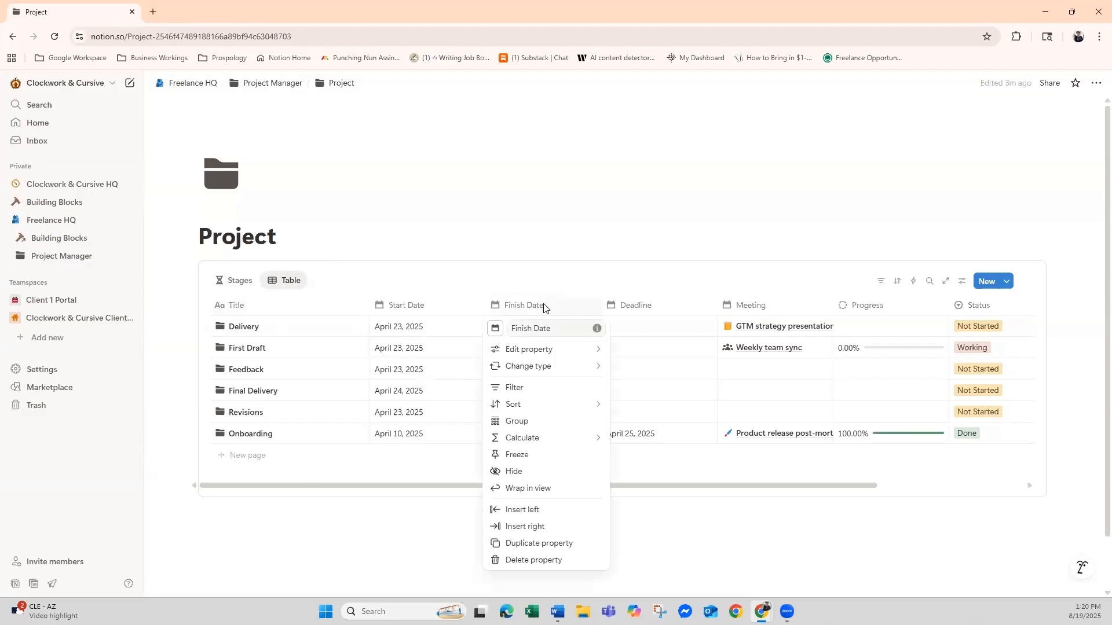
left_click(544, 306)
left_click_drag(509, 329, 507, 332)
type("CH")
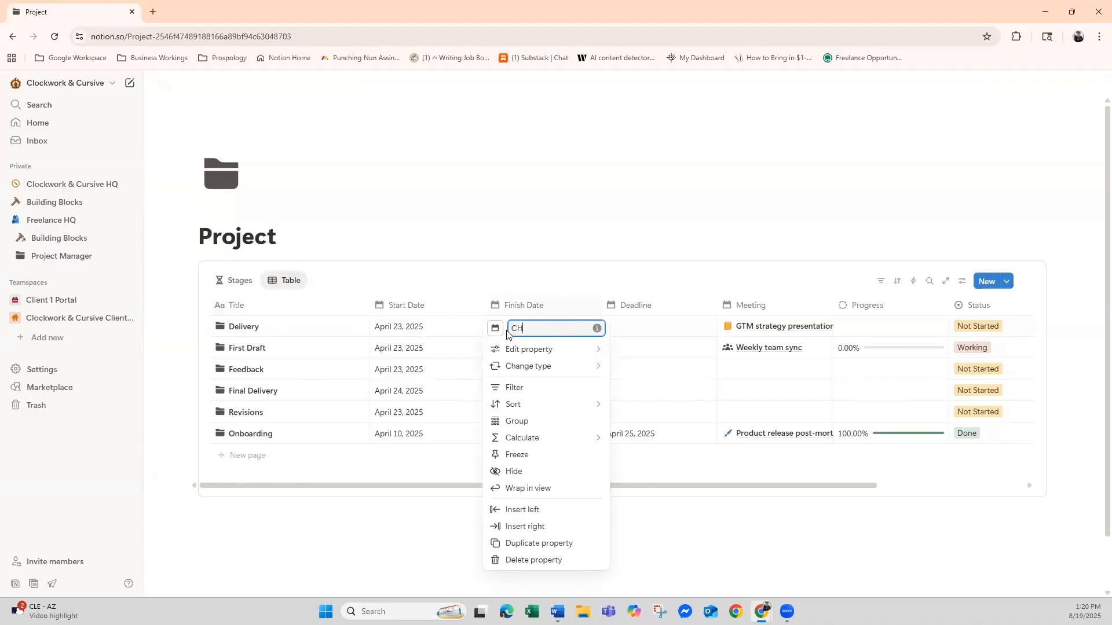
type("anged")
left_click(527, 352)
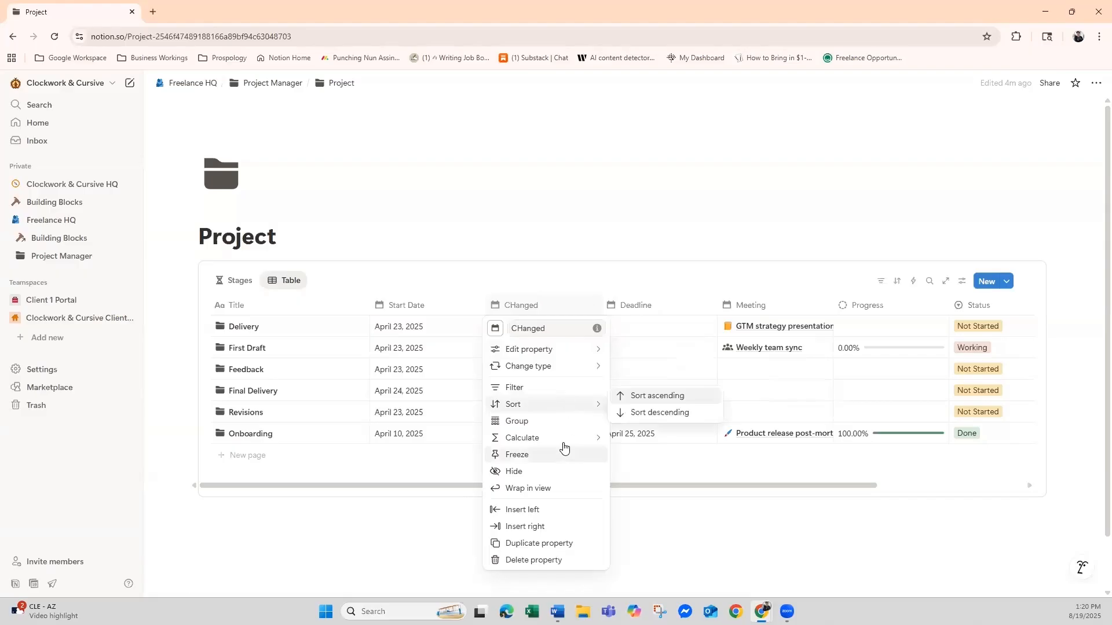
mouse_move(567, 441)
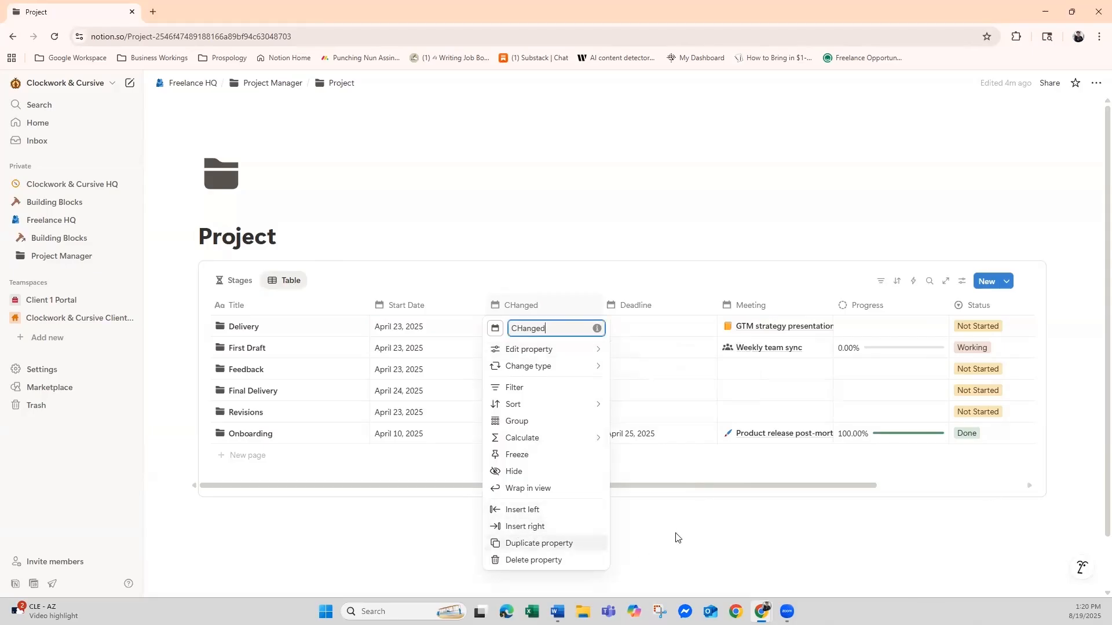
left_click(700, 533)
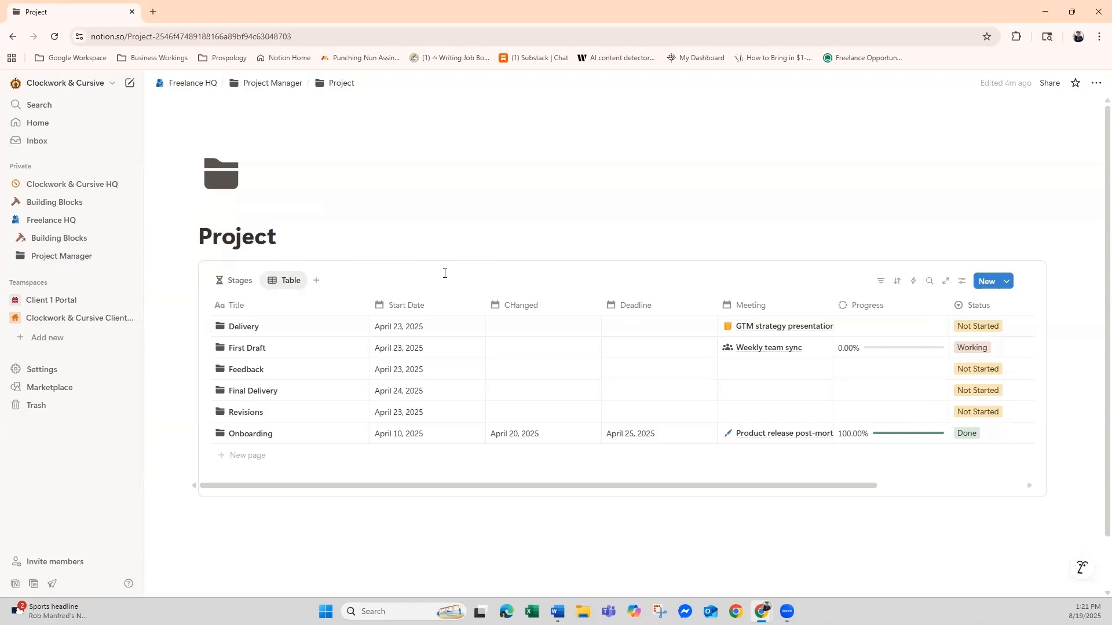
- Examine the Delivery row's Progress rollup settings, including the properties available for it, leaving the Status property selected
left_click(247, 335)
key("Escape")
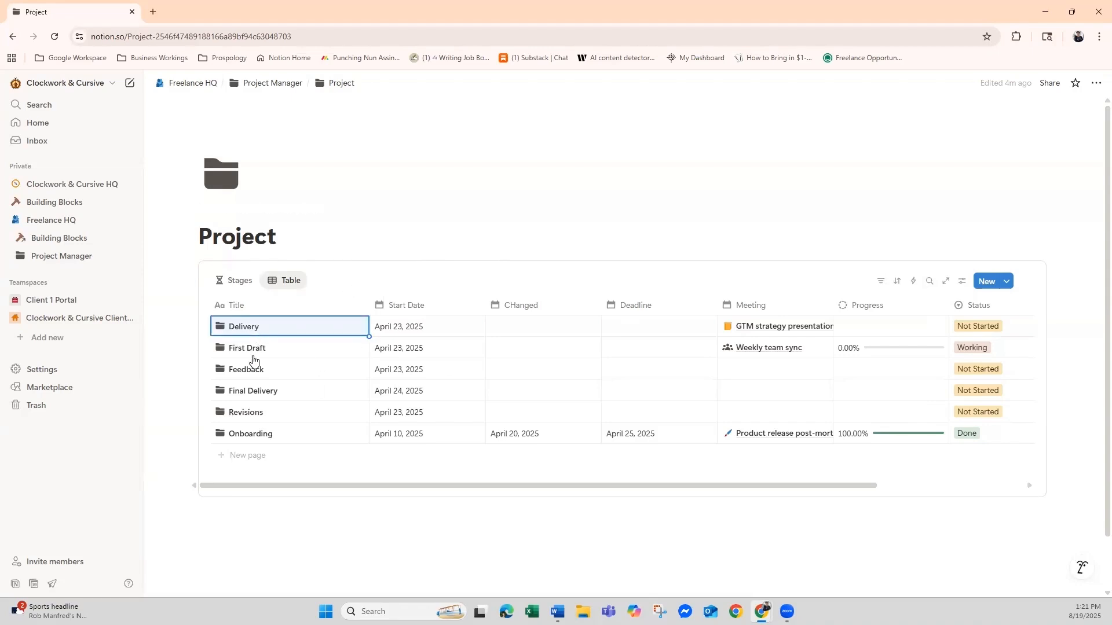
left_click(876, 322)
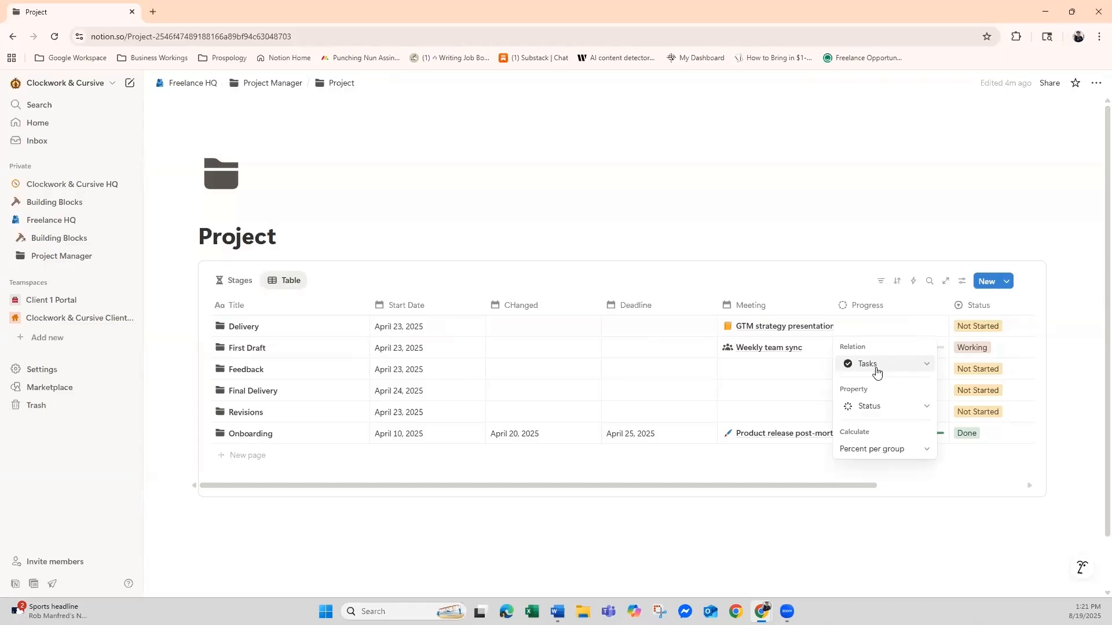
left_click(933, 414)
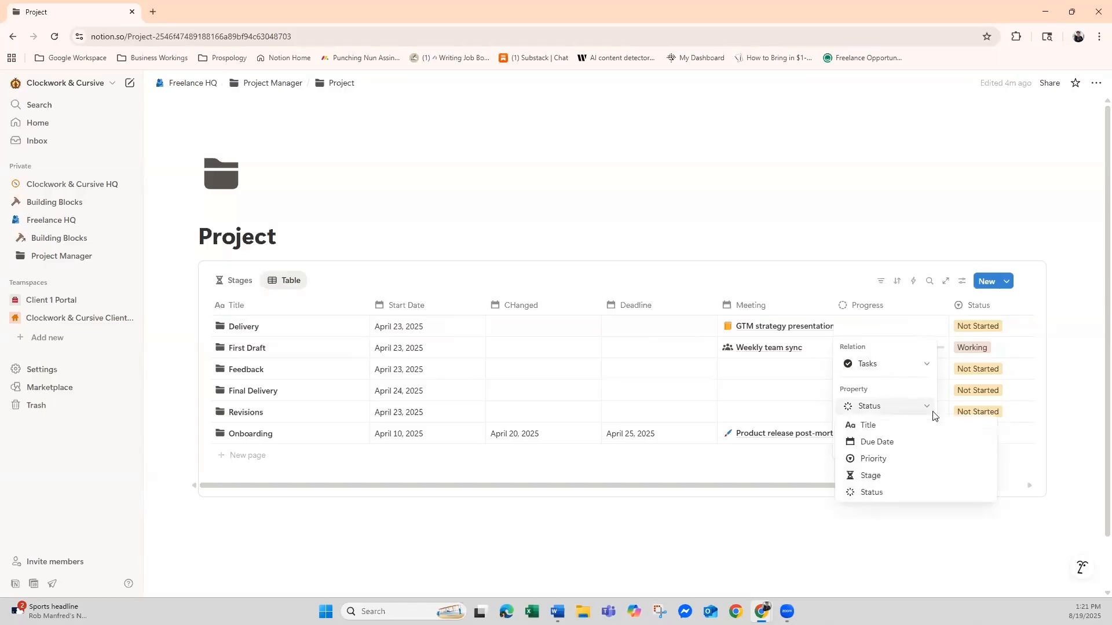
left_click(738, 392)
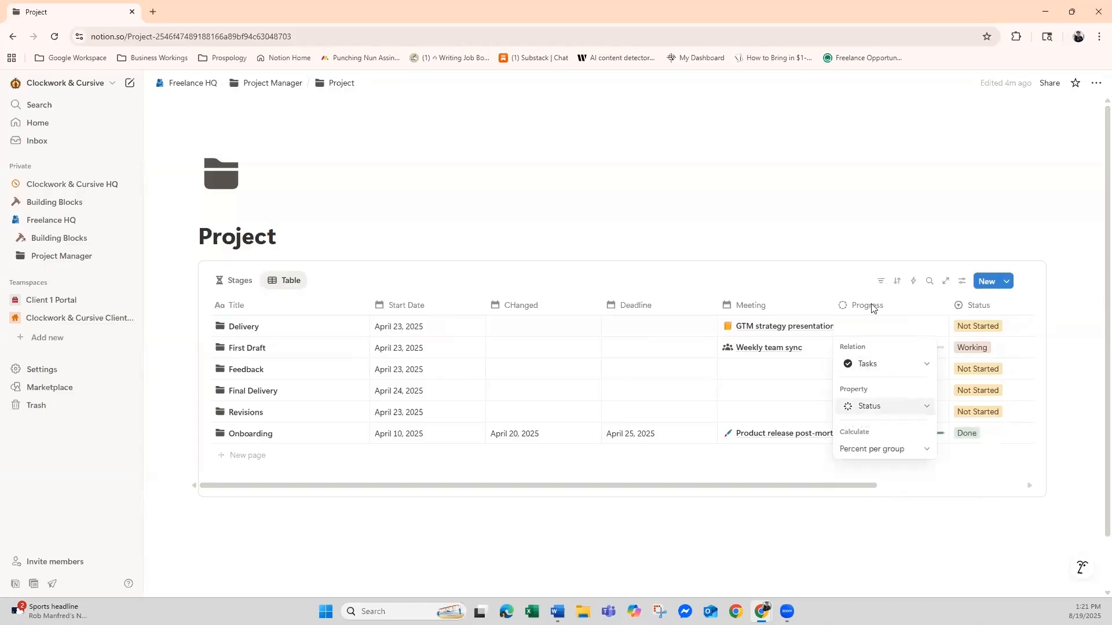
key("Escape")
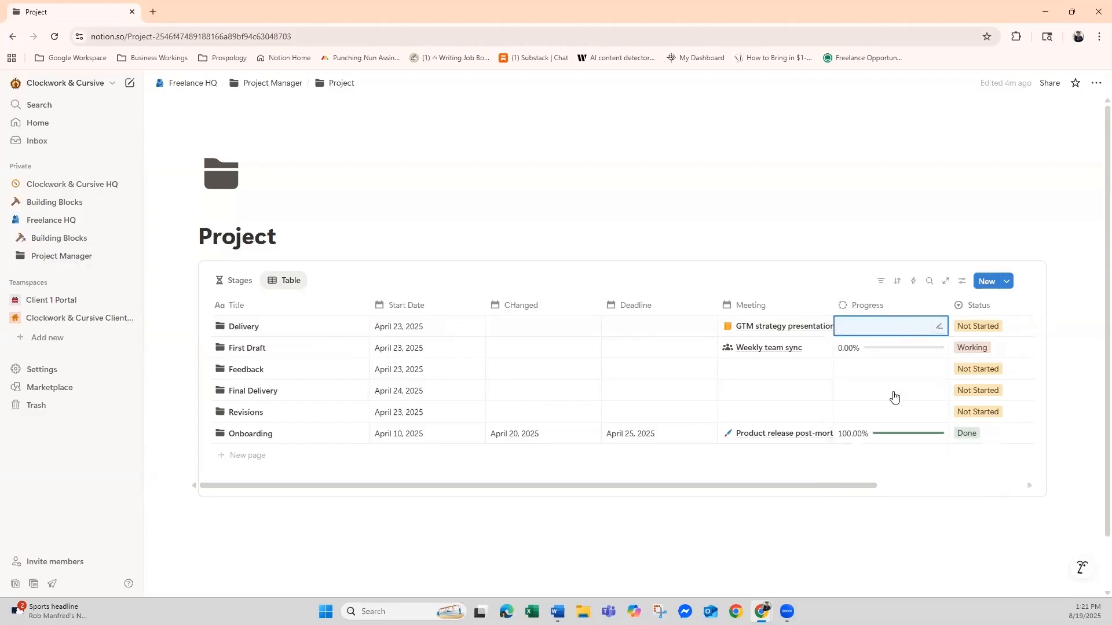
- Replace the Delivery row's Not Started status with Working
left_click(992, 329)
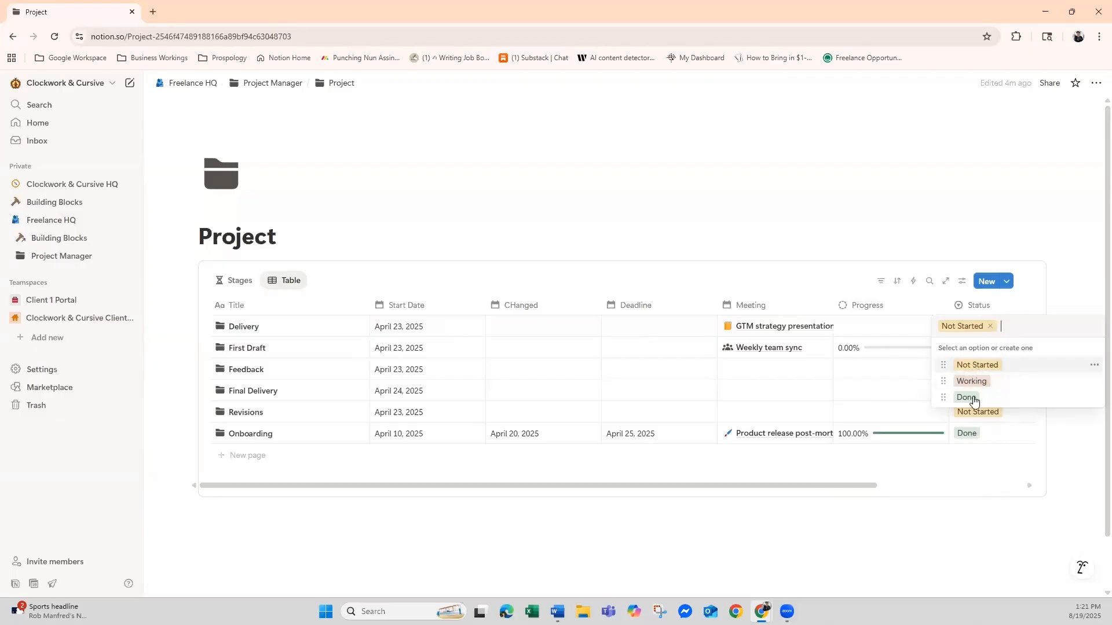
left_click(989, 328)
type("Working")
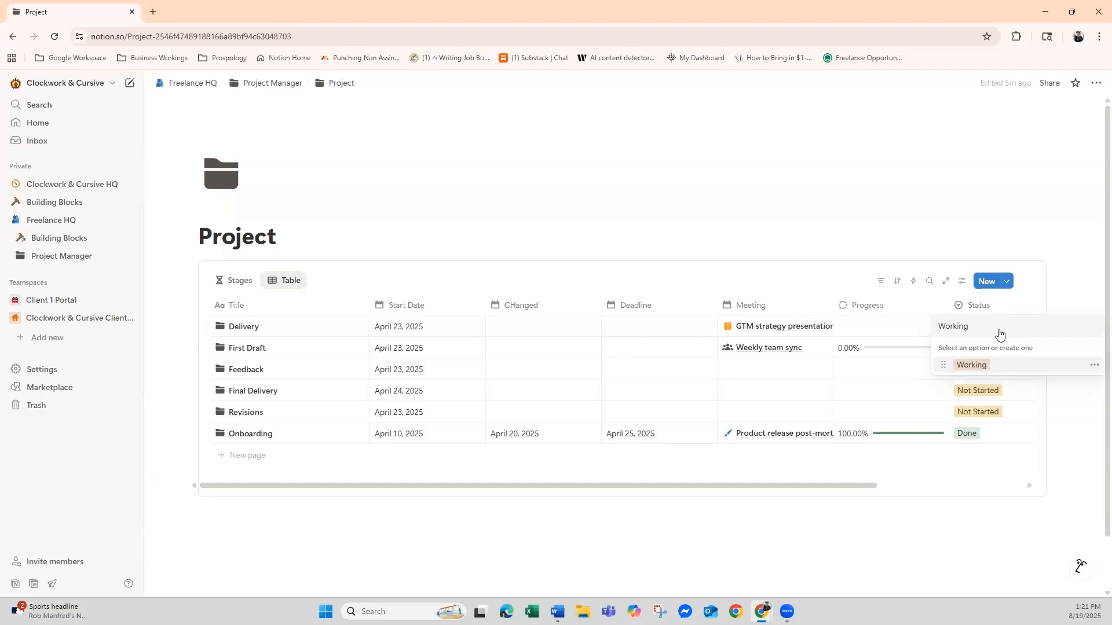
key("Return")
- Examine the First Draft row's status choices and the name and color settings of the Working option
left_click(995, 345)
left_click(995, 345)
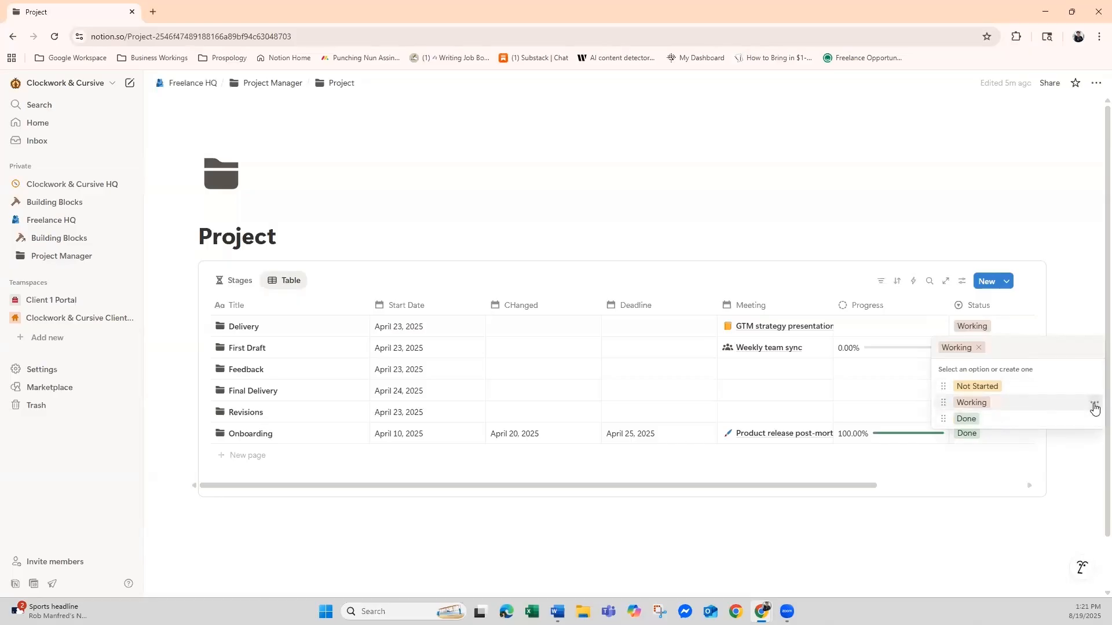
left_click(1093, 404)
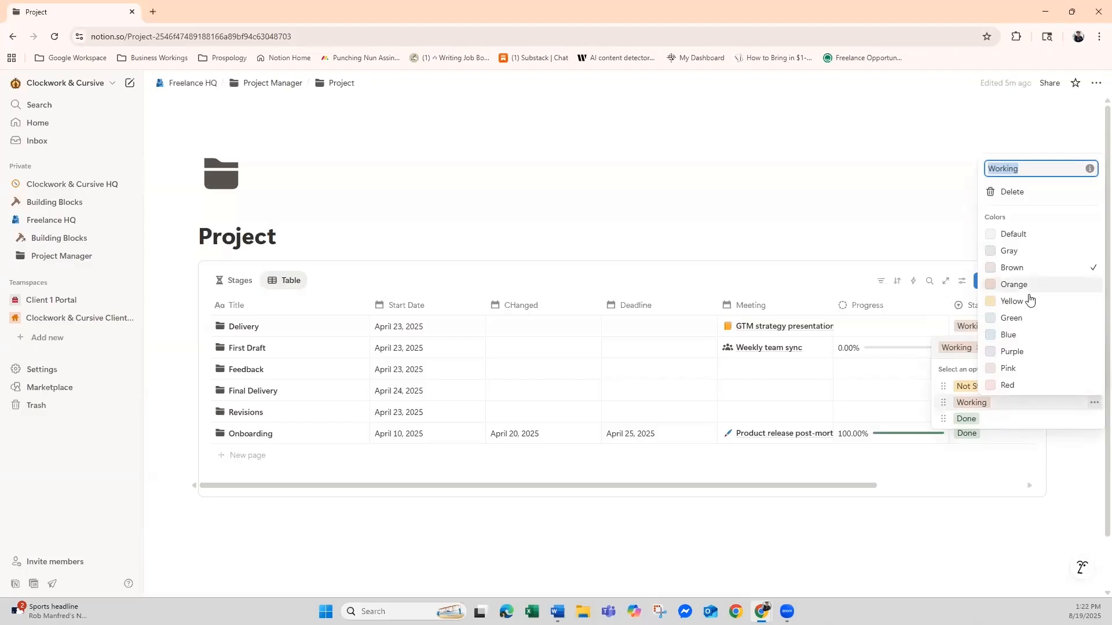
left_click(918, 213)
left_click(1006, 481)
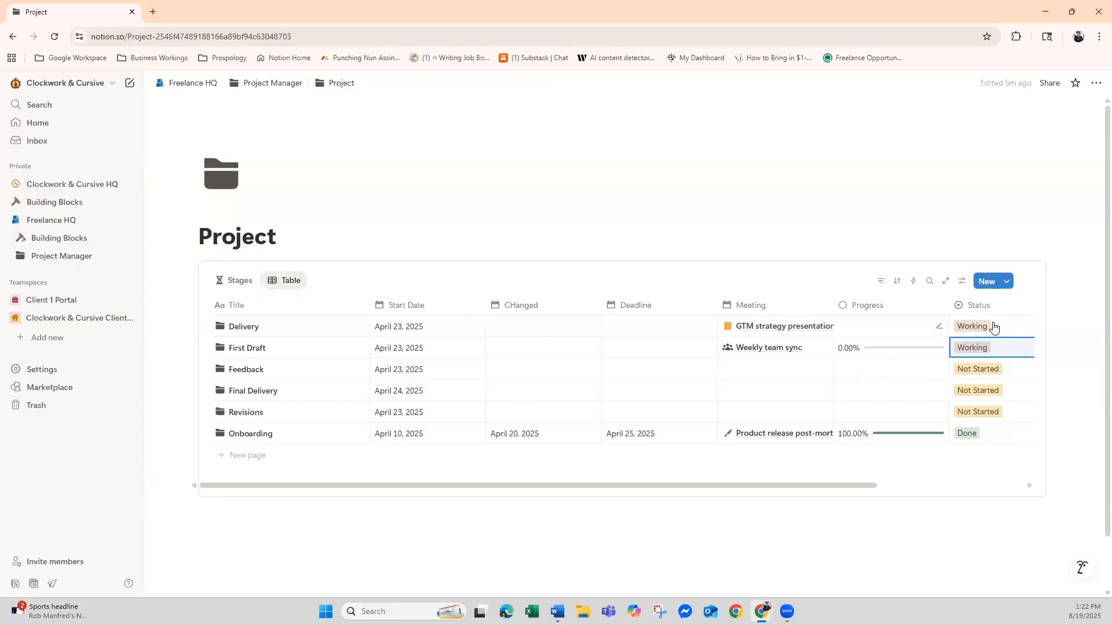
- Add a Files & media property at the end of the table and open the file upload options for the Delivery row
scroll(975, 468, "right", 3)
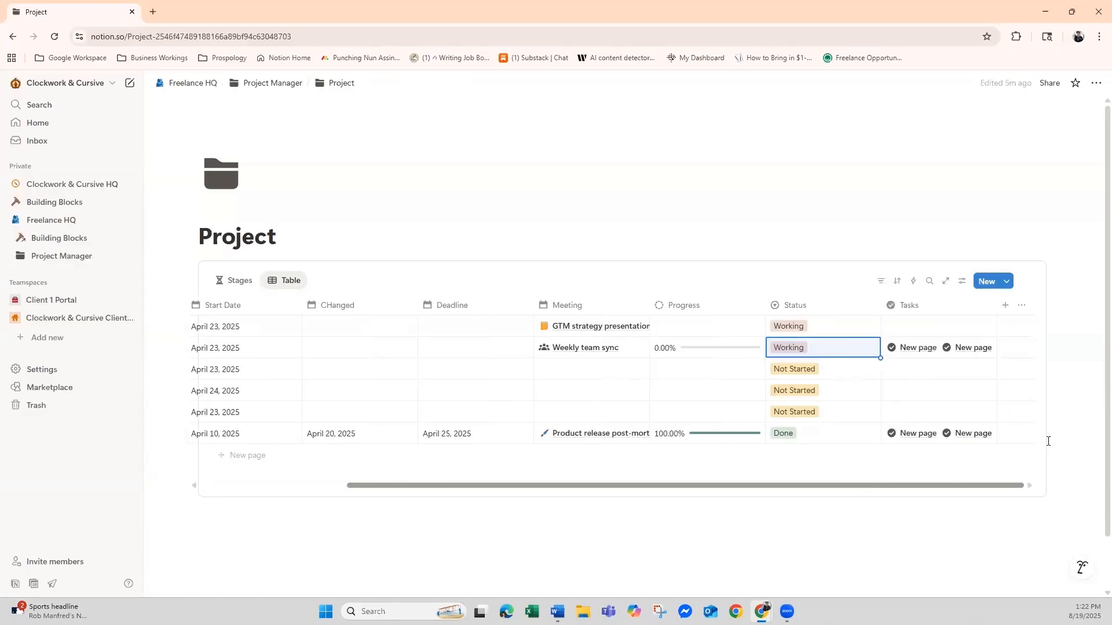
left_click(1008, 307)
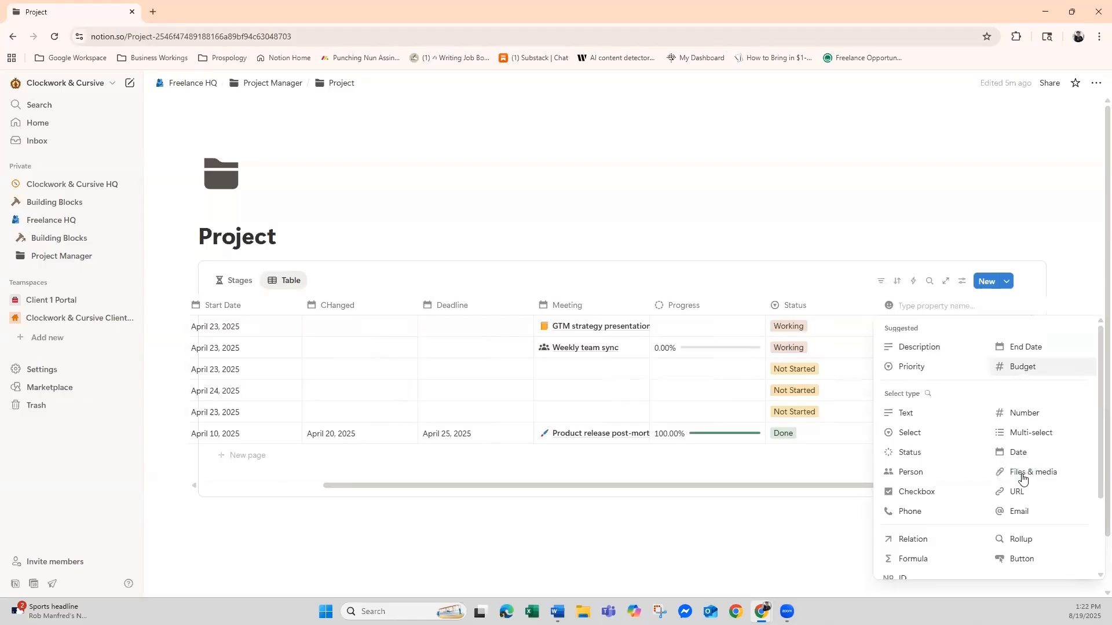
left_click(1022, 474)
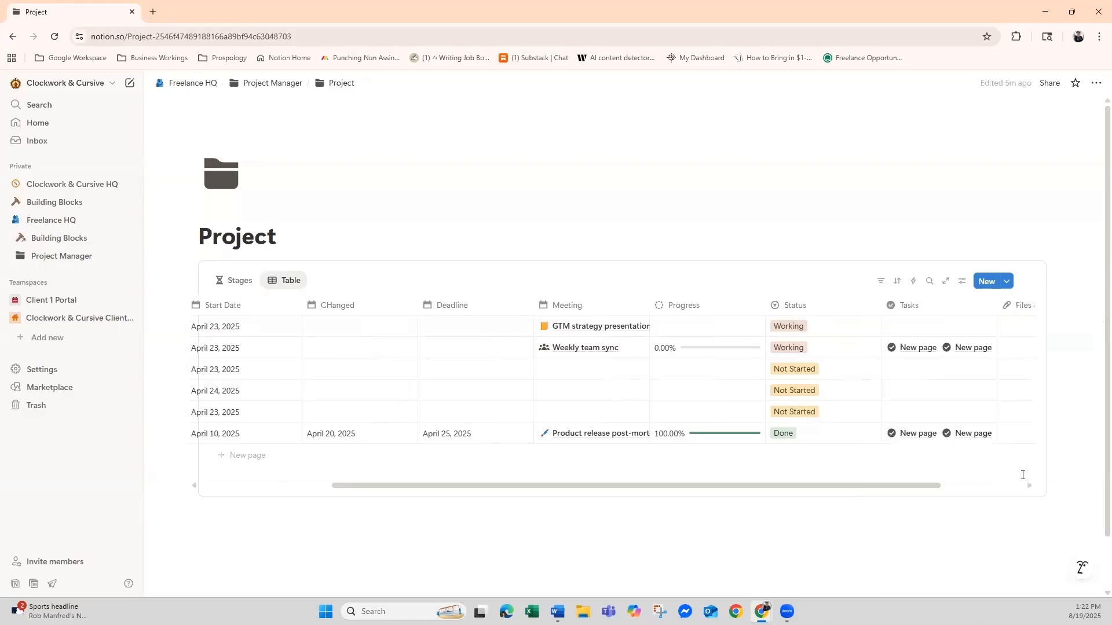
scroll(970, 464, "right", 2)
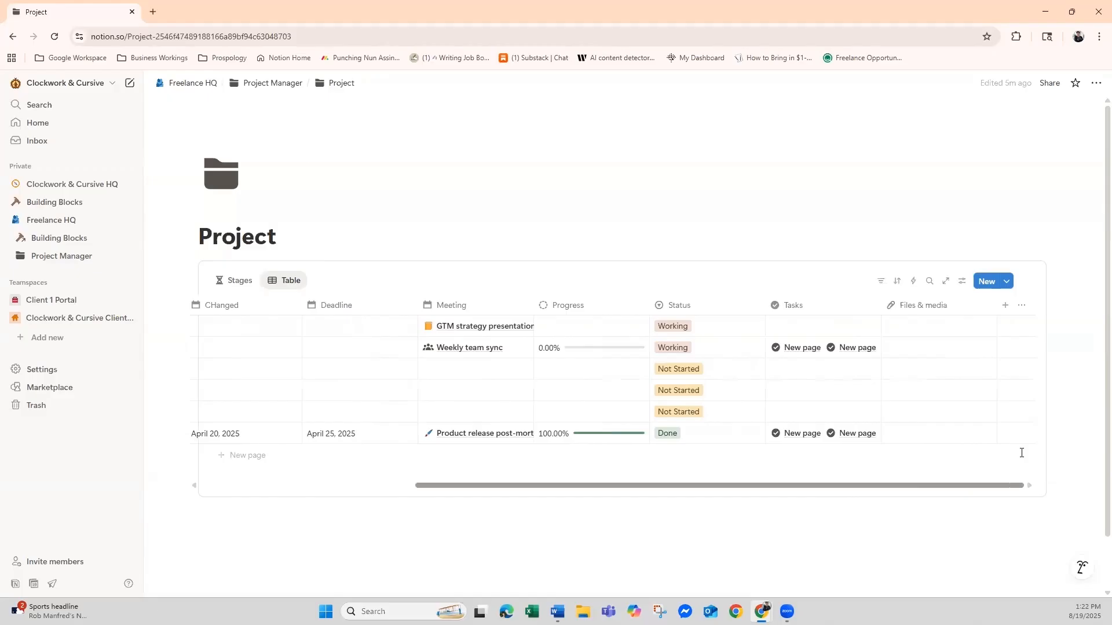
left_click(934, 335)
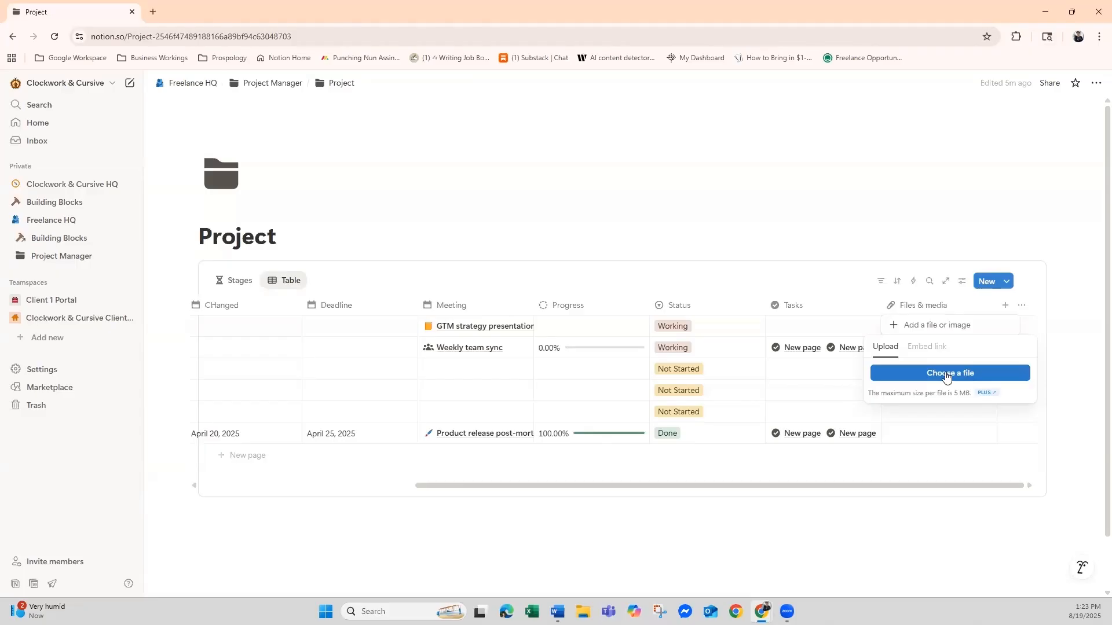
- Add a Board view to the Project database without linking another database, and compare it with the Stages and Table views
left_click(933, 427)
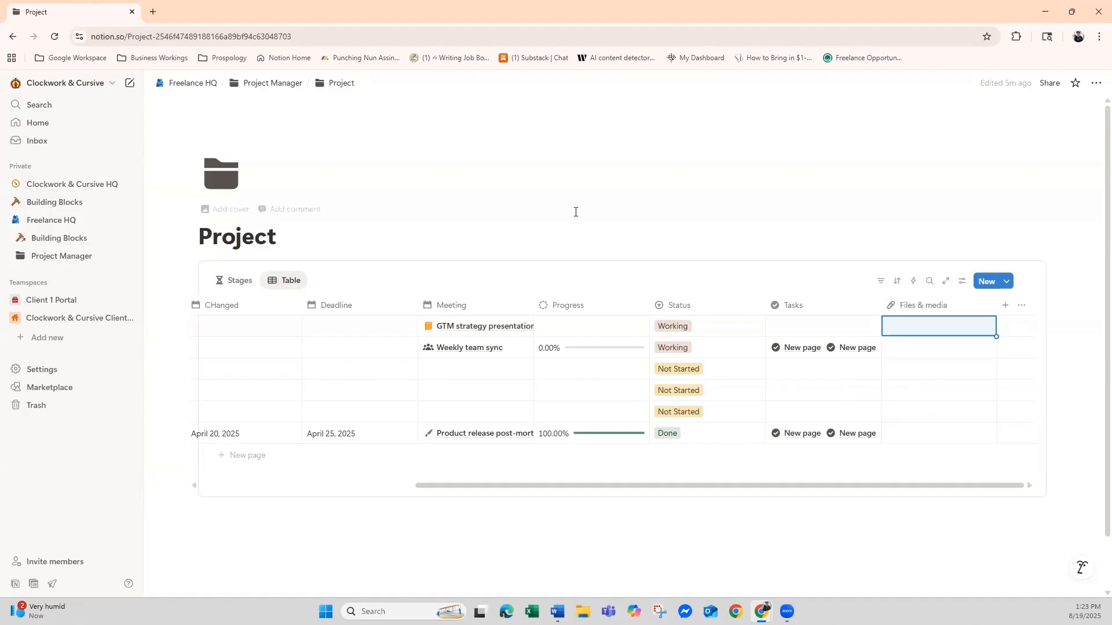
left_click(317, 282)
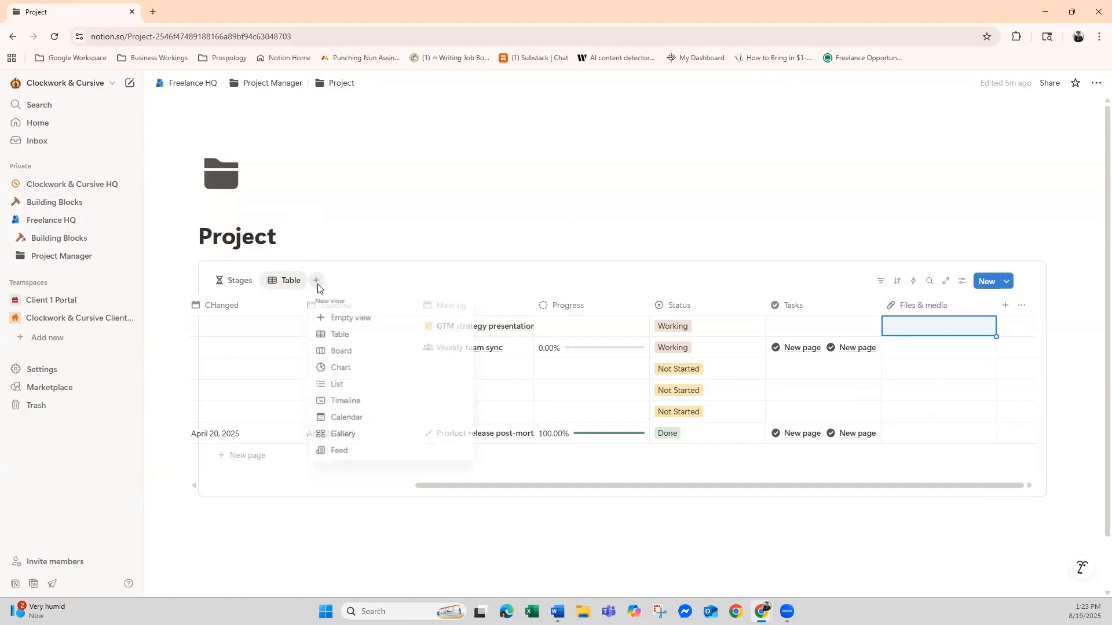
left_click(351, 358)
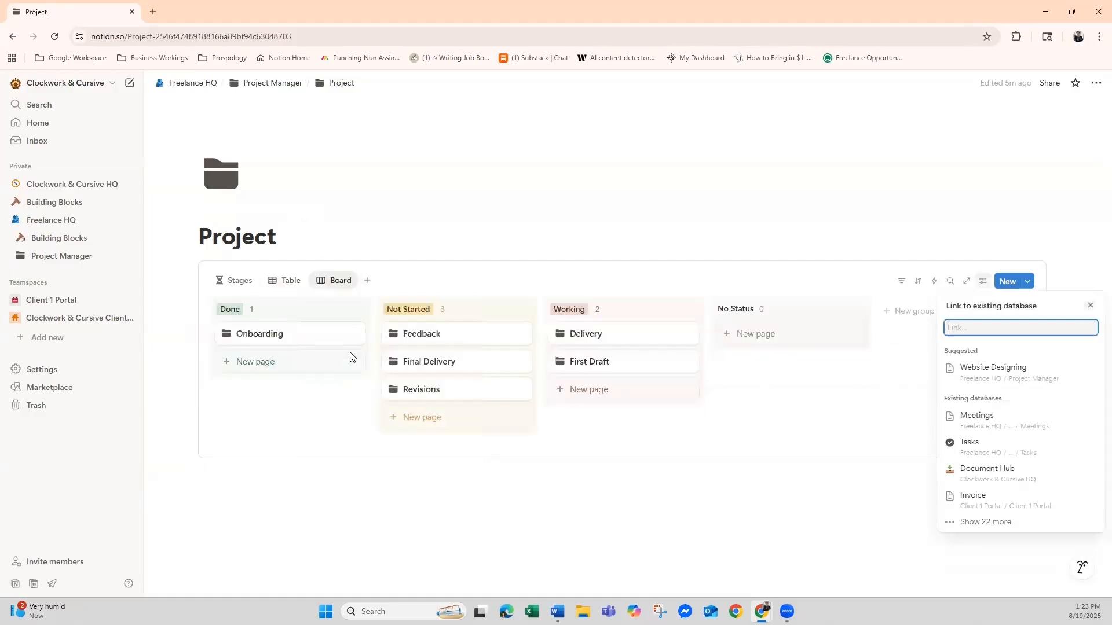
left_click(728, 204)
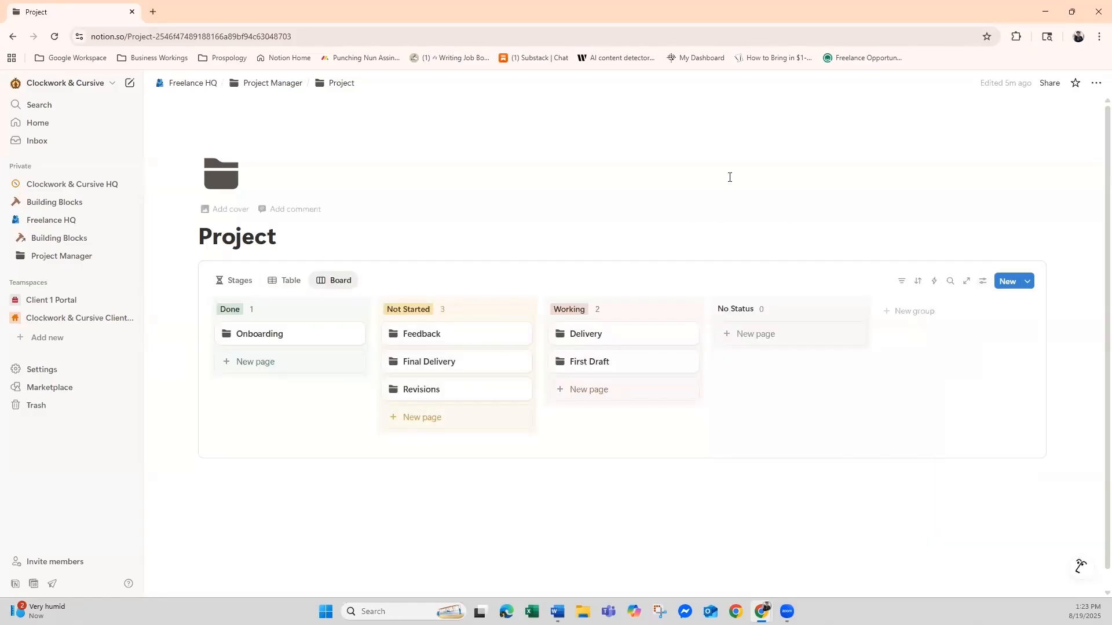
left_click(245, 290)
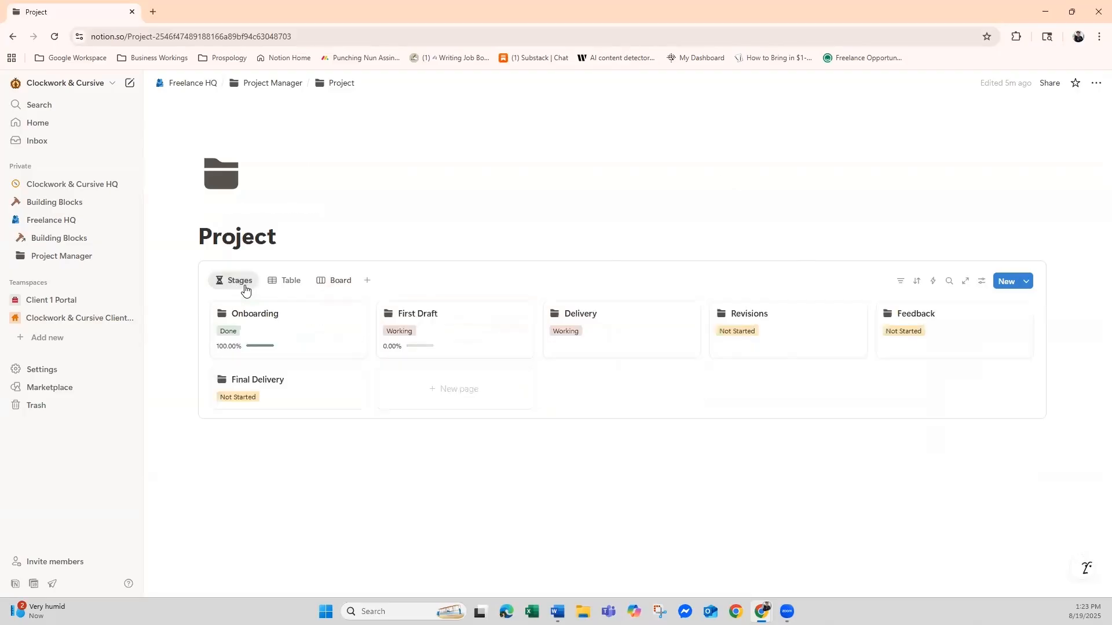
left_click(281, 290)
left_click(339, 290)
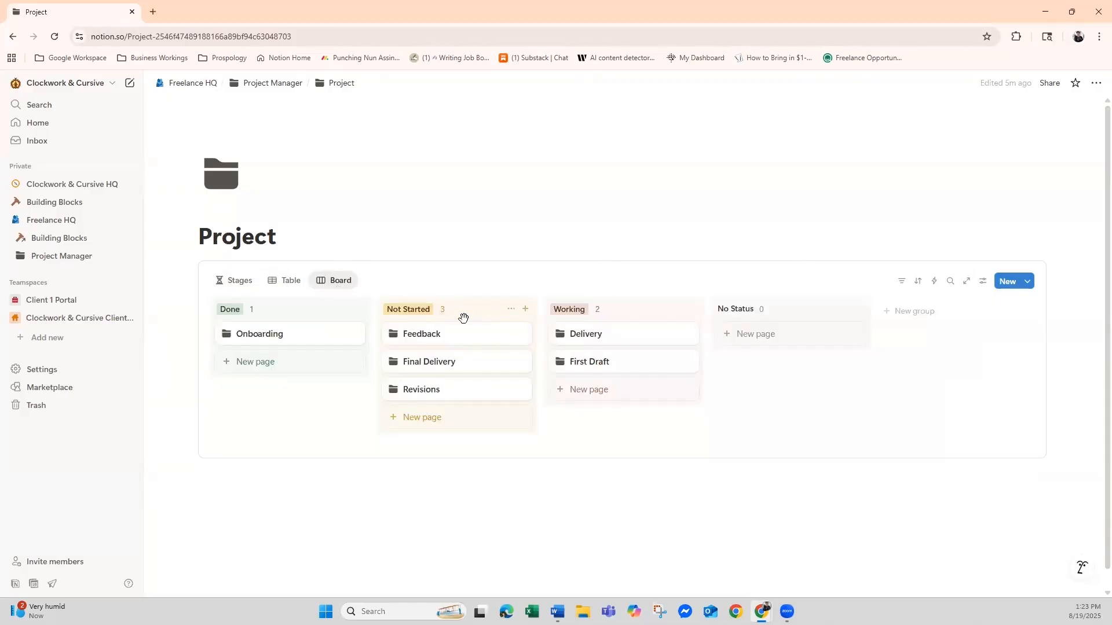
- Move the Feedback card to Working, Revisions to Done and Final Delivery to No Status on the Project board
left_click_drag(455, 336, 638, 396)
left_click_drag(472, 372, 288, 370)
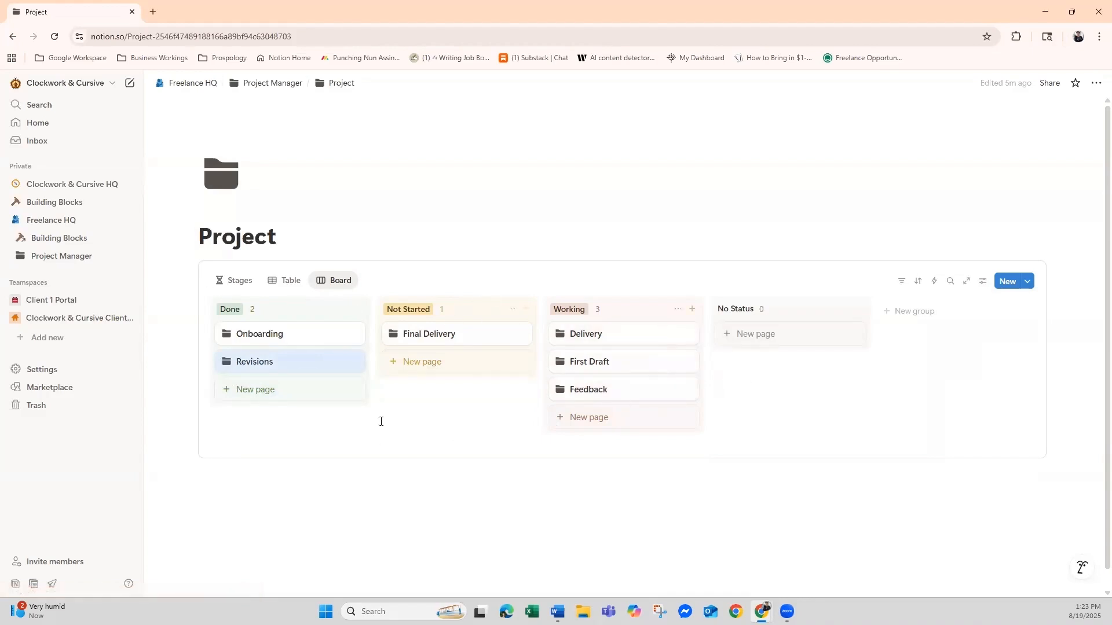
left_click_drag(435, 340, 768, 343)
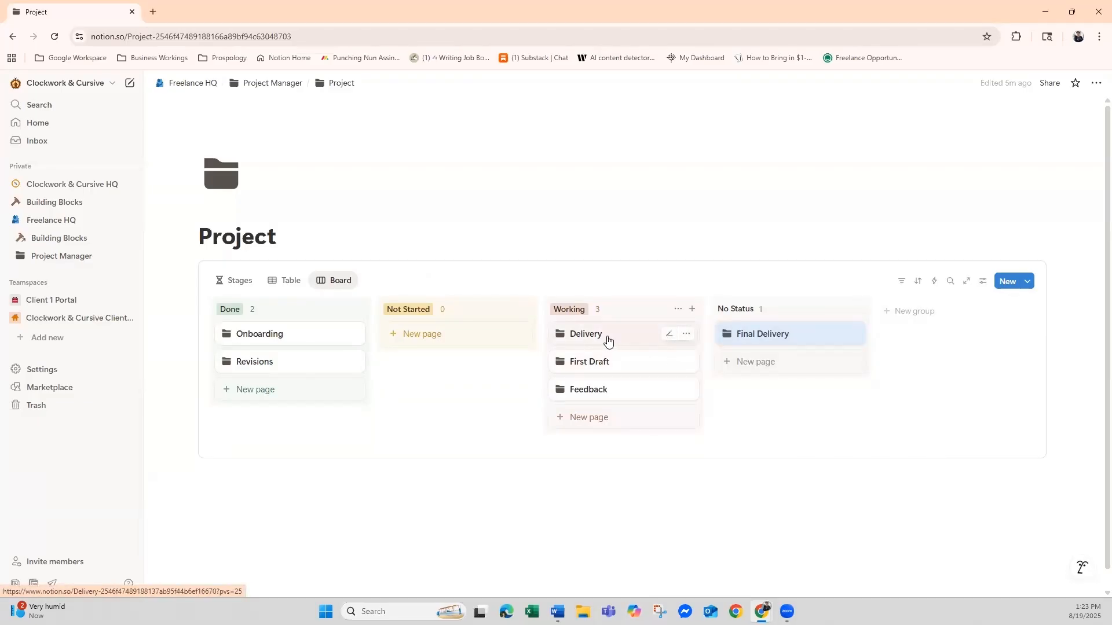
mouse_move(630, 388)
left_mouse_down()
mouse_move(946, 318)
mouse_move(685, 390)
mouse_move(660, 340)
mouse_move(902, 322)
left_mouse_up()
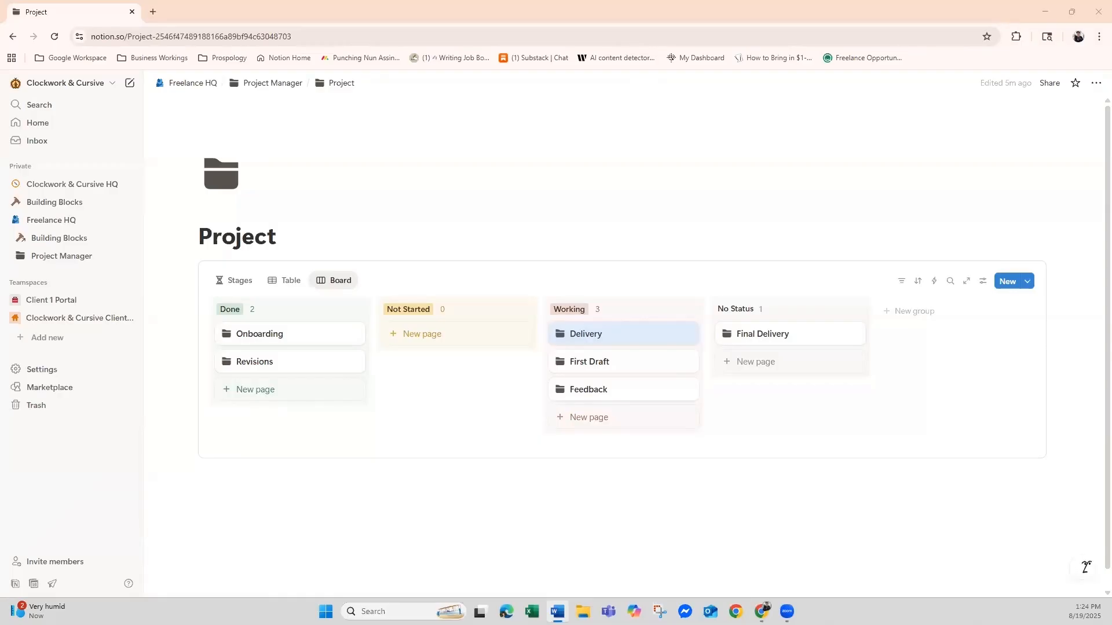
- Open the Reference Library page under Clockwork & Cursive HQ, view its AMA Cheat Sheet PDF and return to the library
left_click(15, 186)
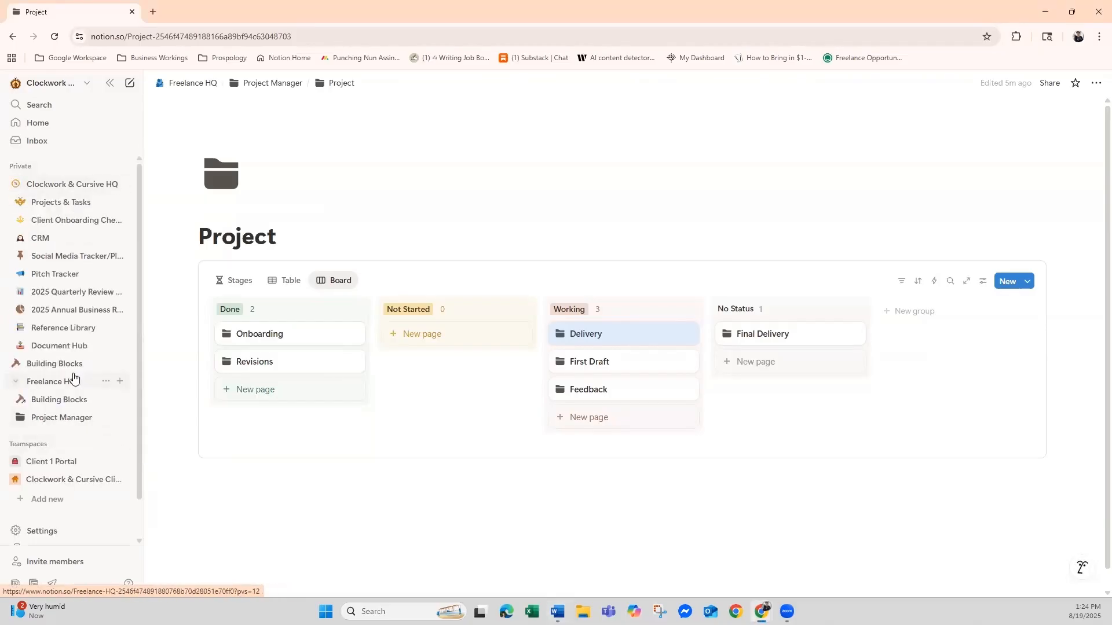
left_click(45, 330)
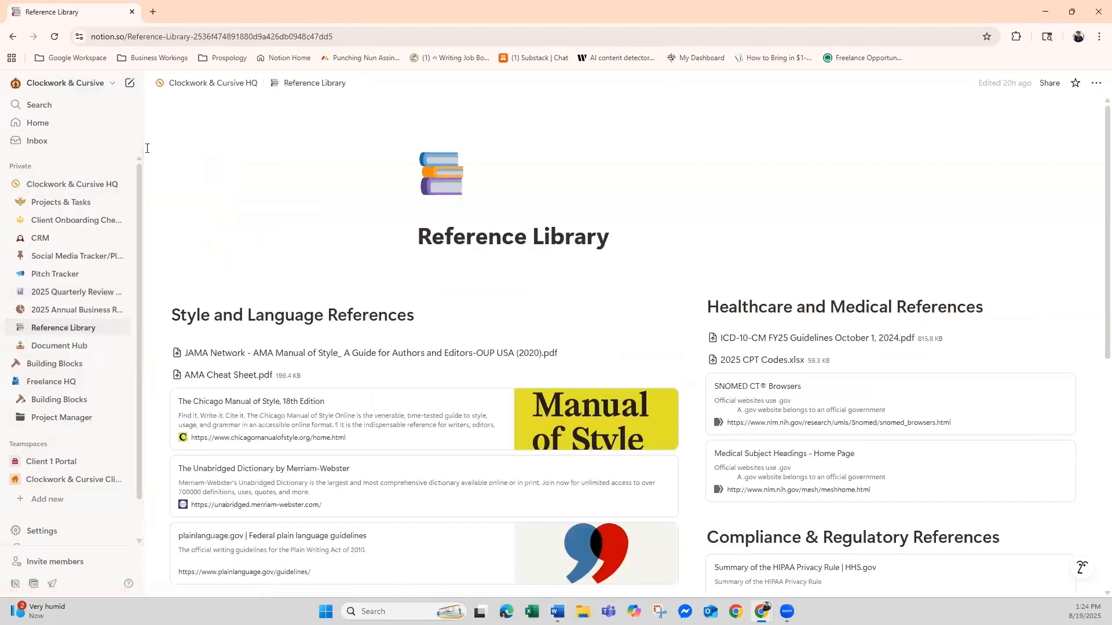
left_click(15, 185)
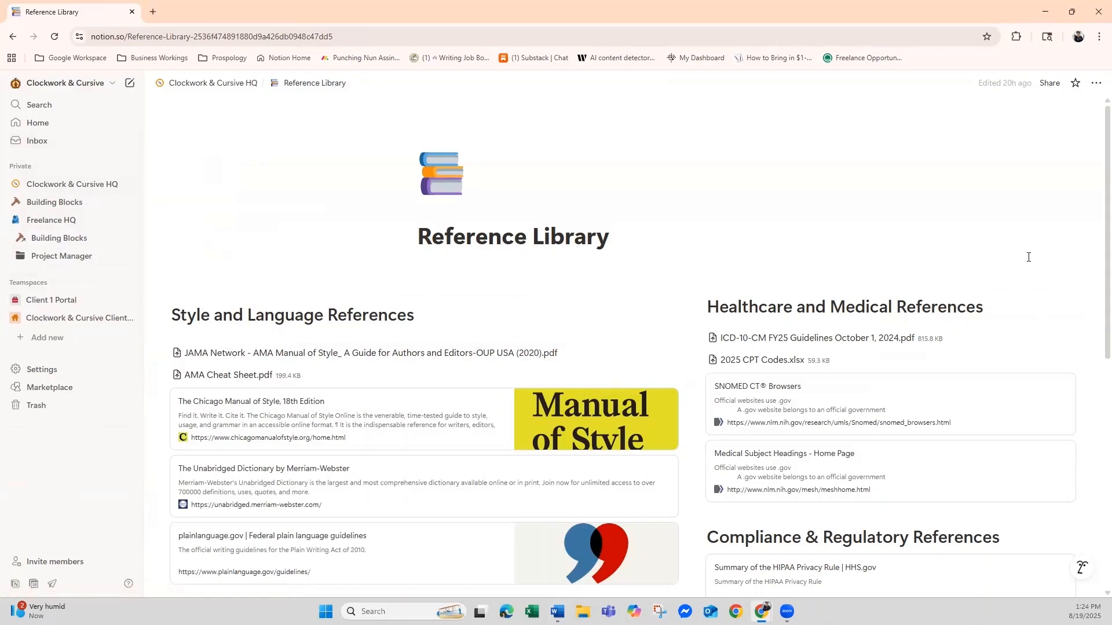
scroll(1095, 206, "down", 3)
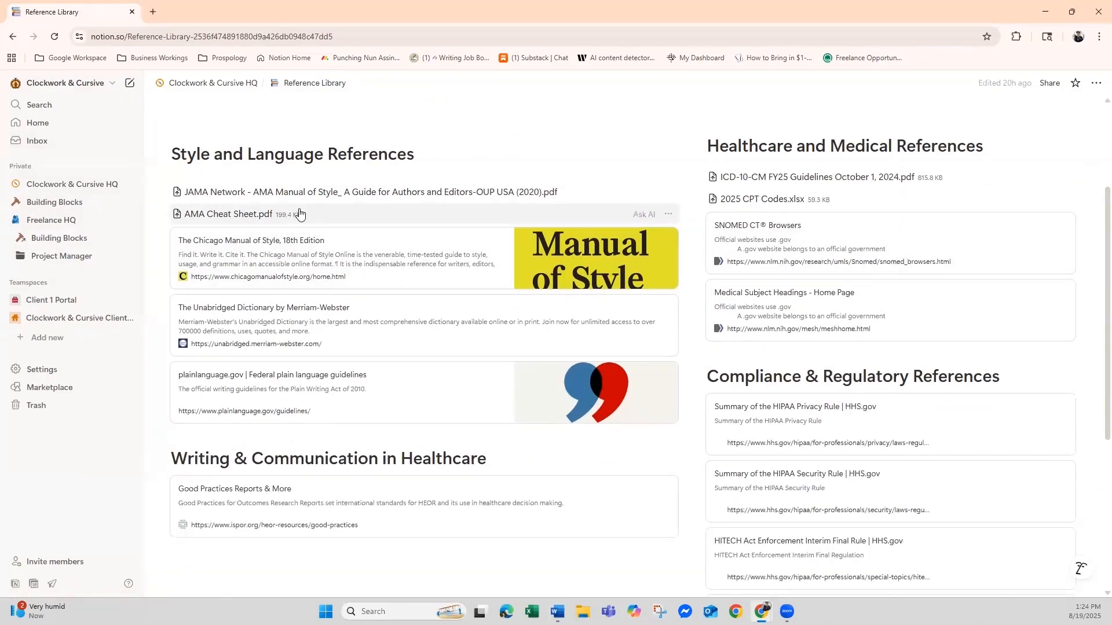
left_click(257, 218)
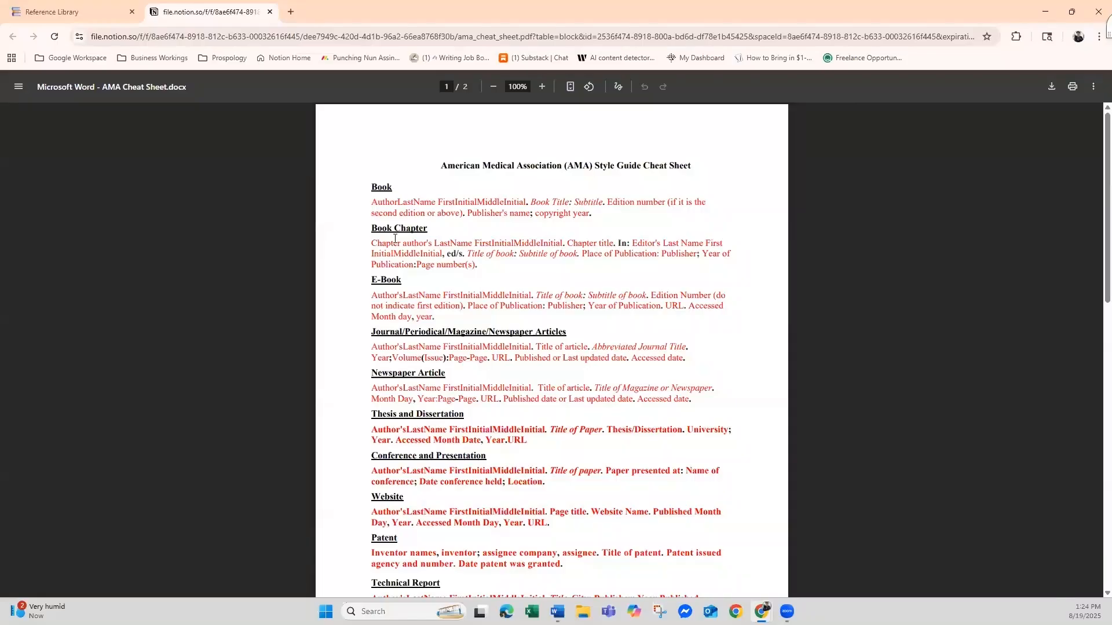
left_click(268, 12)
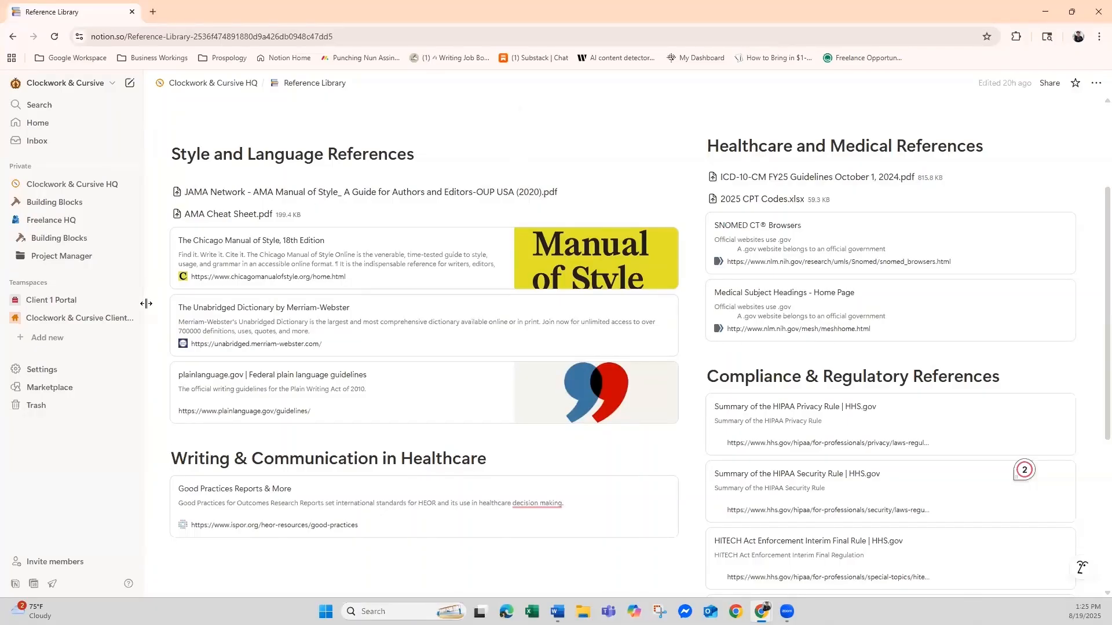
- Open the Document Hub's All Docs view, add a blank document row and check the table's properties
left_click(16, 187)
left_click(16, 186)
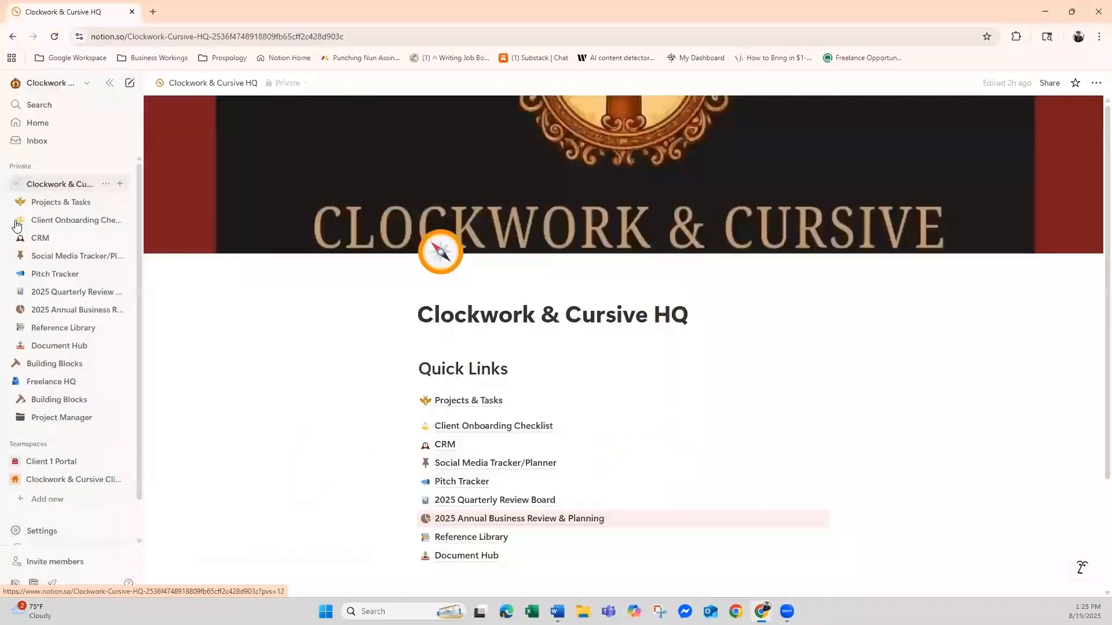
left_click(56, 347)
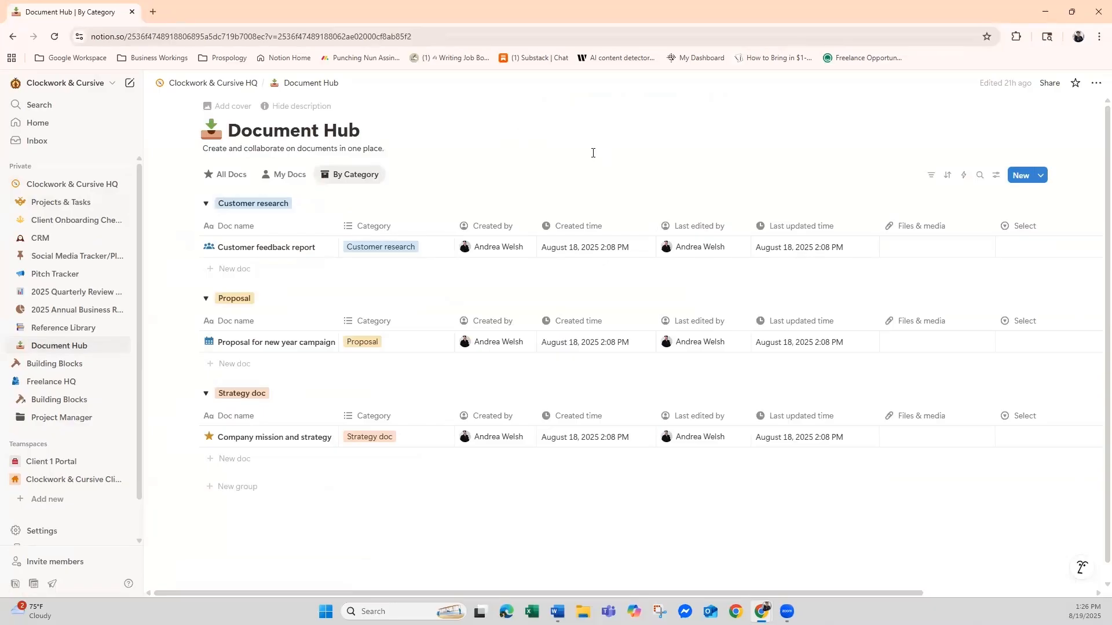
left_click(230, 176)
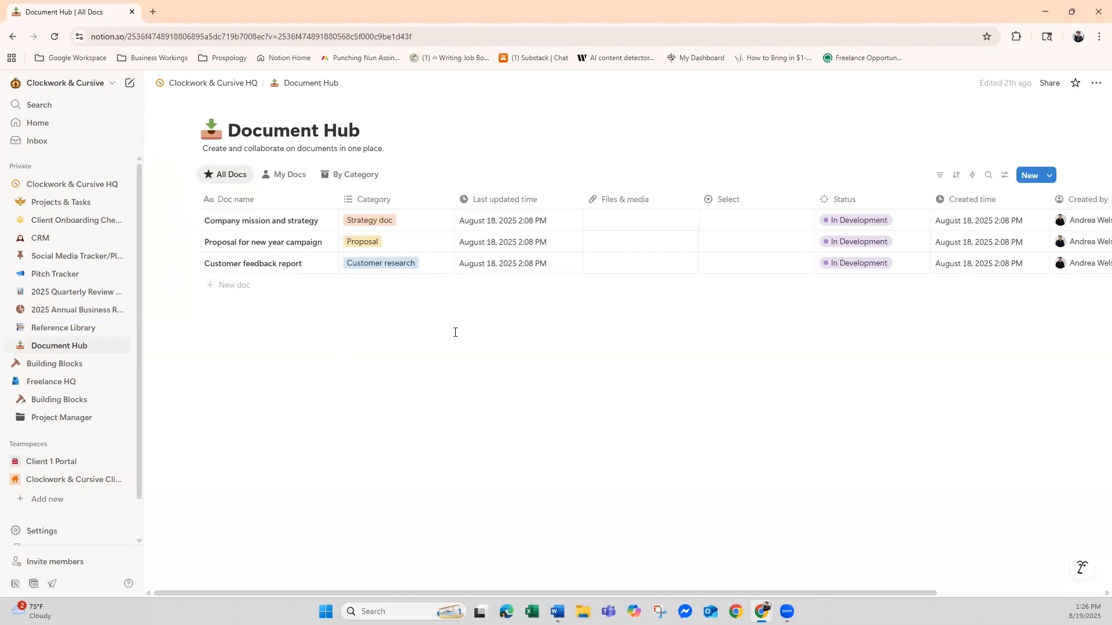
left_click(214, 286)
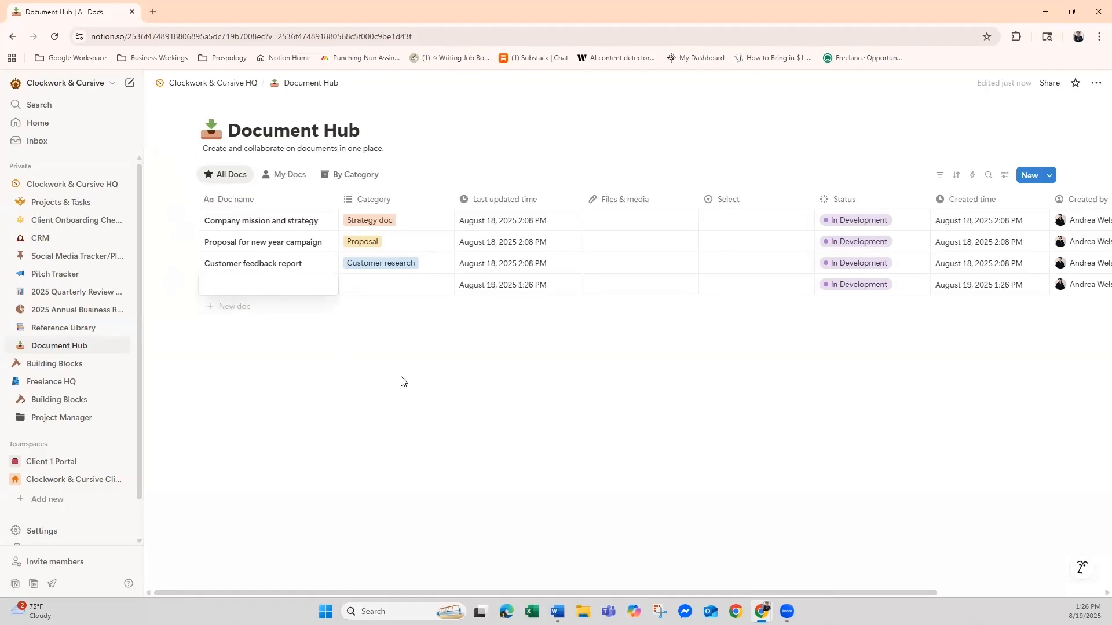
left_click_drag(570, 593, 996, 587)
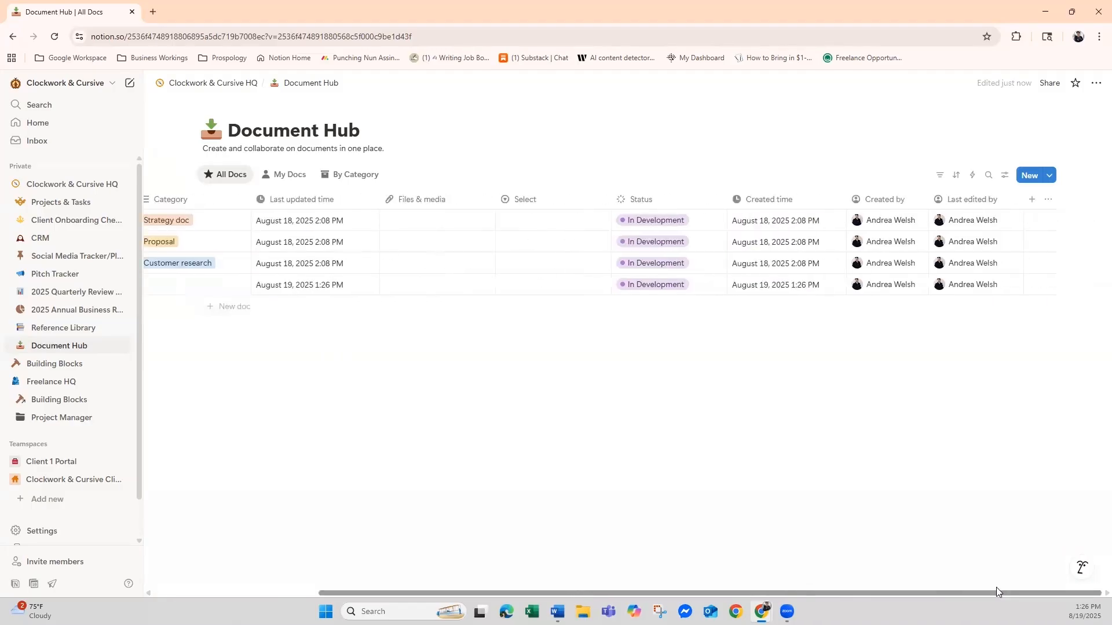
left_click_drag(570, 581, 420, 543)
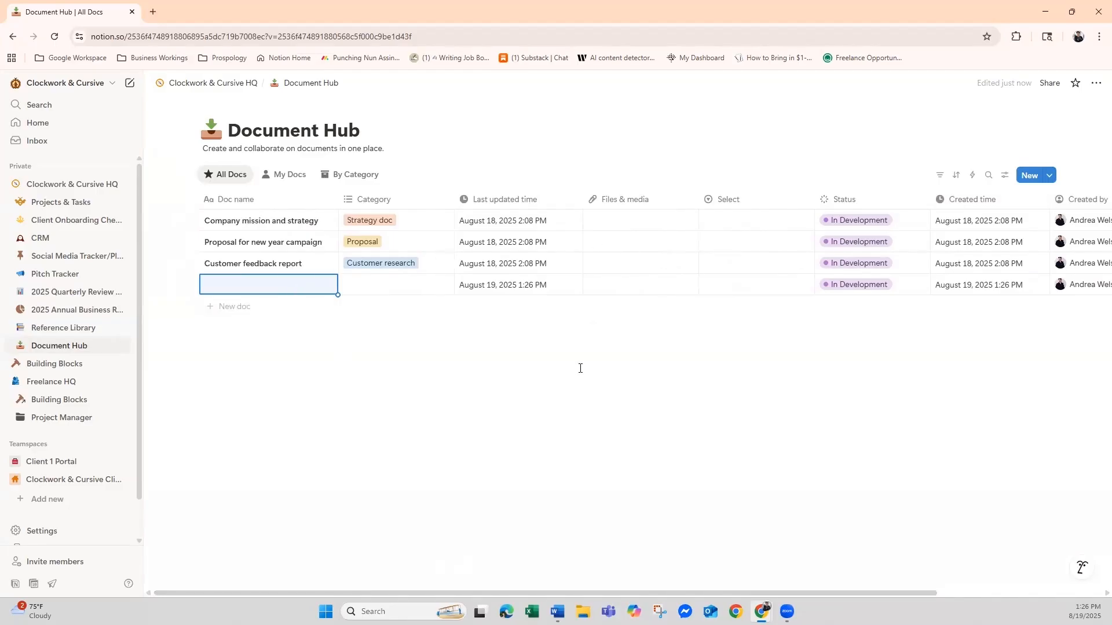
- Examine the Document Hub's My Docs and By Category views
left_click(293, 181)
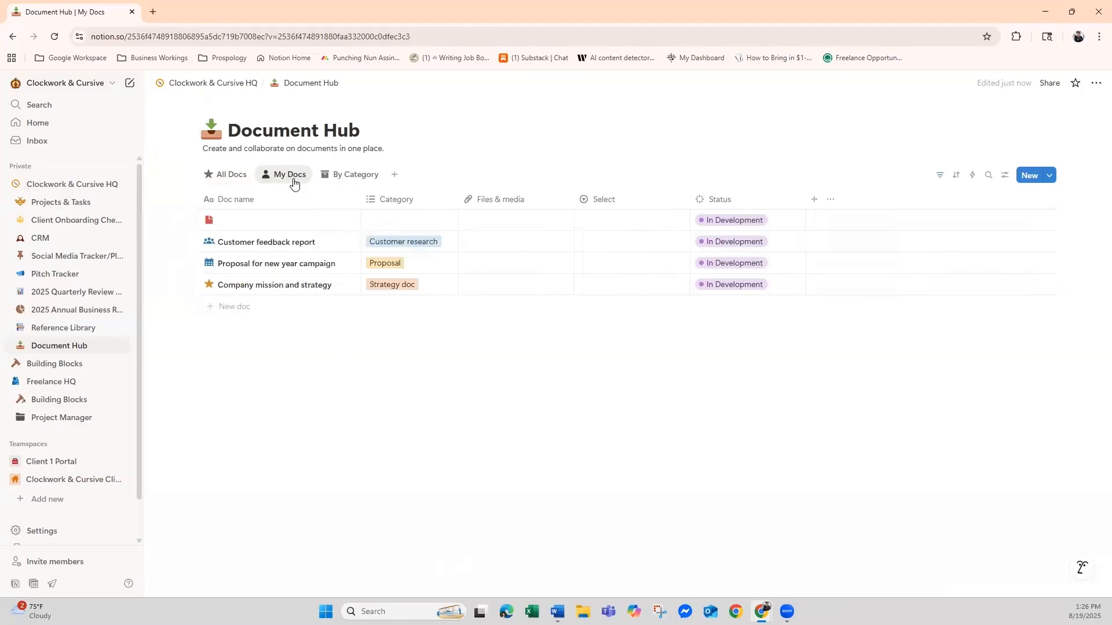
left_click(331, 174)
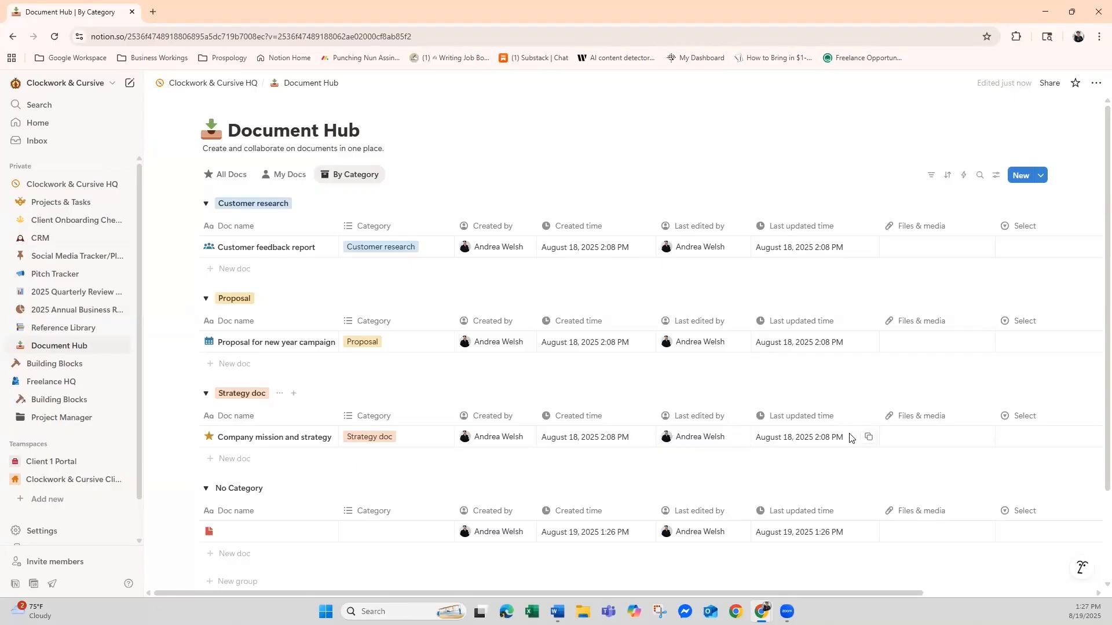
left_click(557, 612)
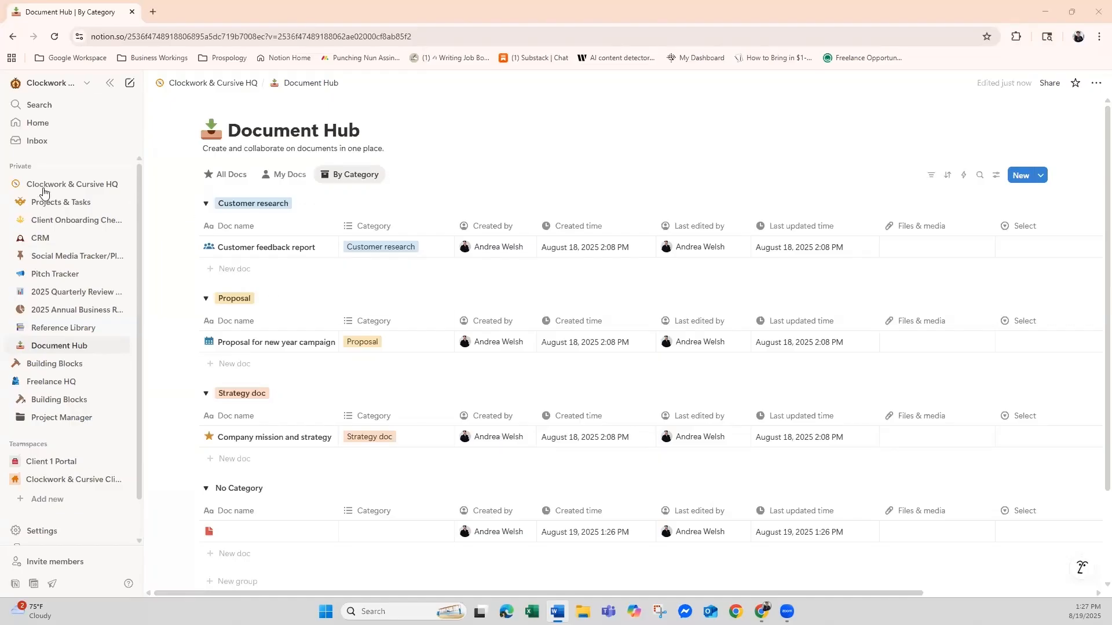
- Open the Client 1 Portal page and examine its welcome message, tasks, workspace, meetings and invoices sections
left_click(16, 184)
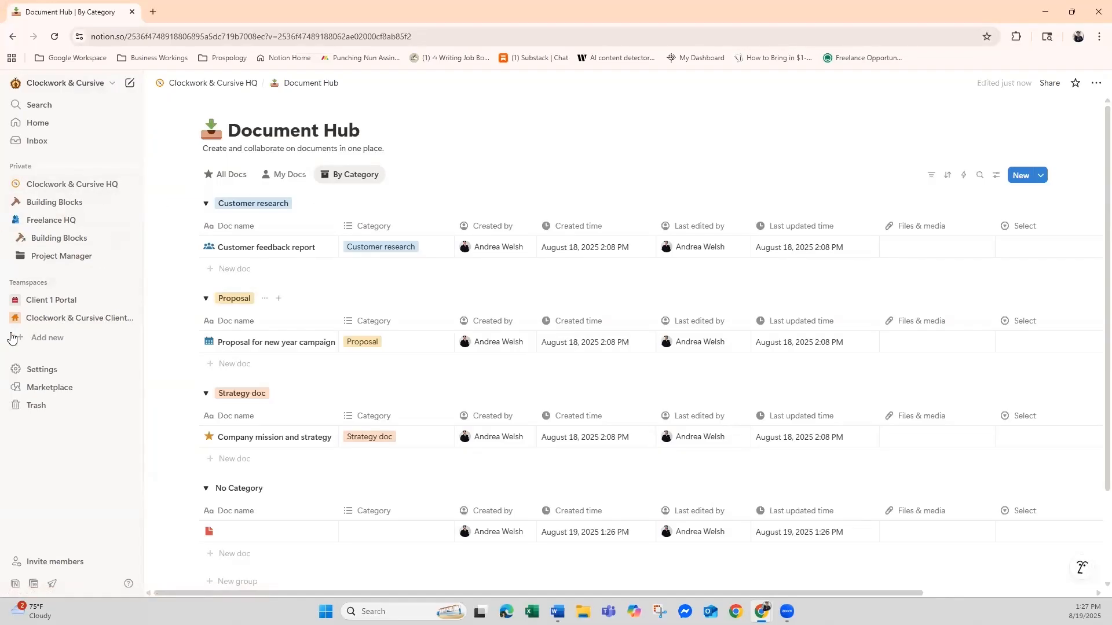
left_click(32, 302)
left_click(47, 323)
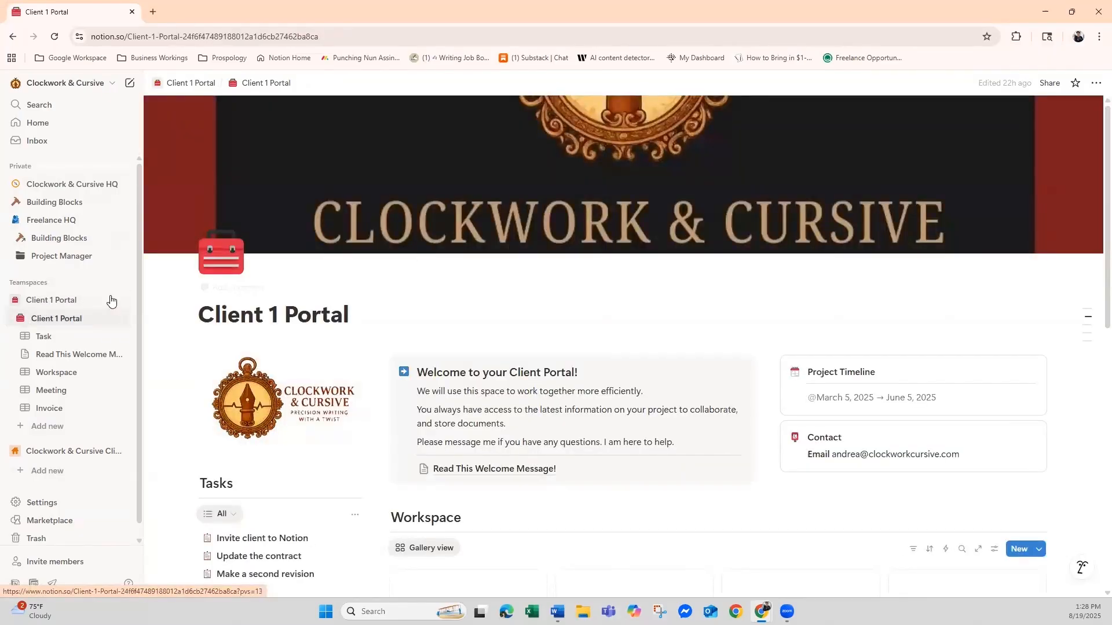
left_click(15, 299)
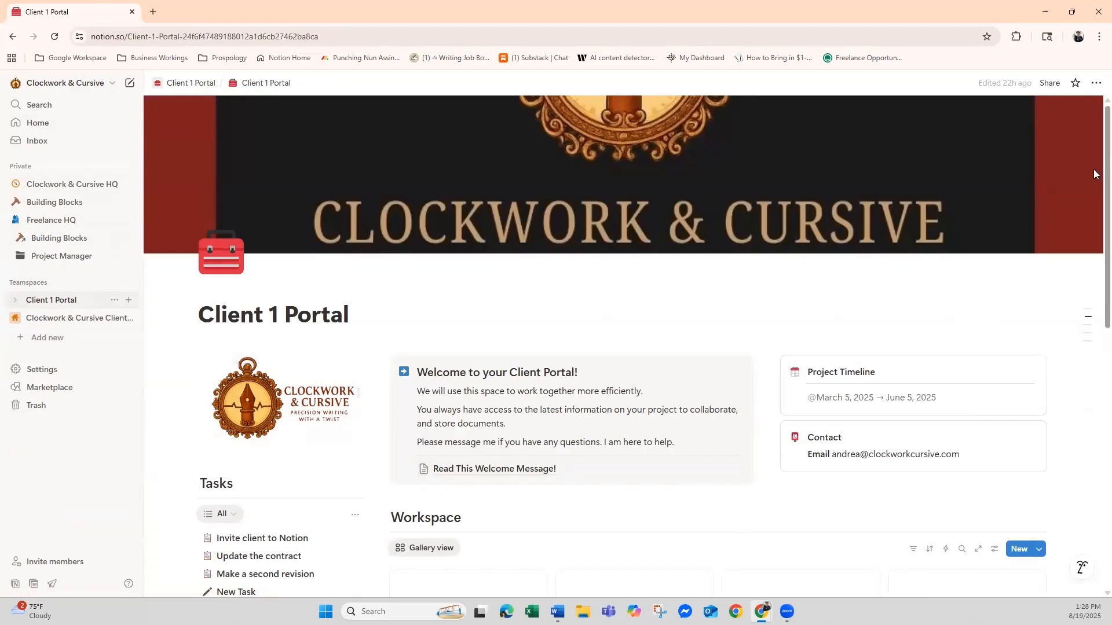
scroll(1093, 209, "down", 3)
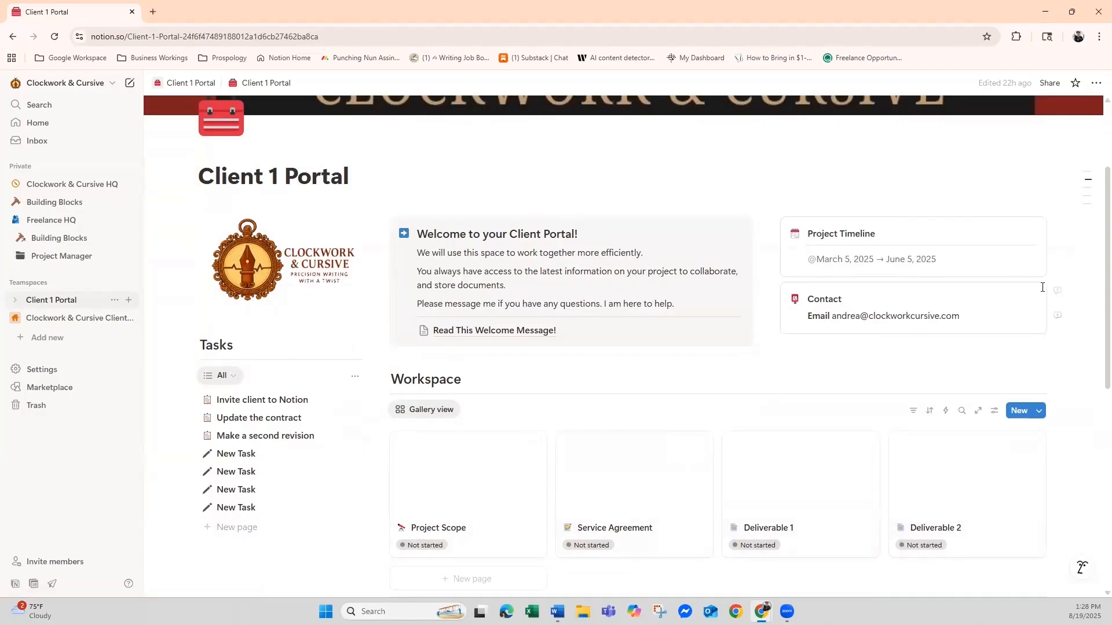
scroll(1093, 283, "down", 2)
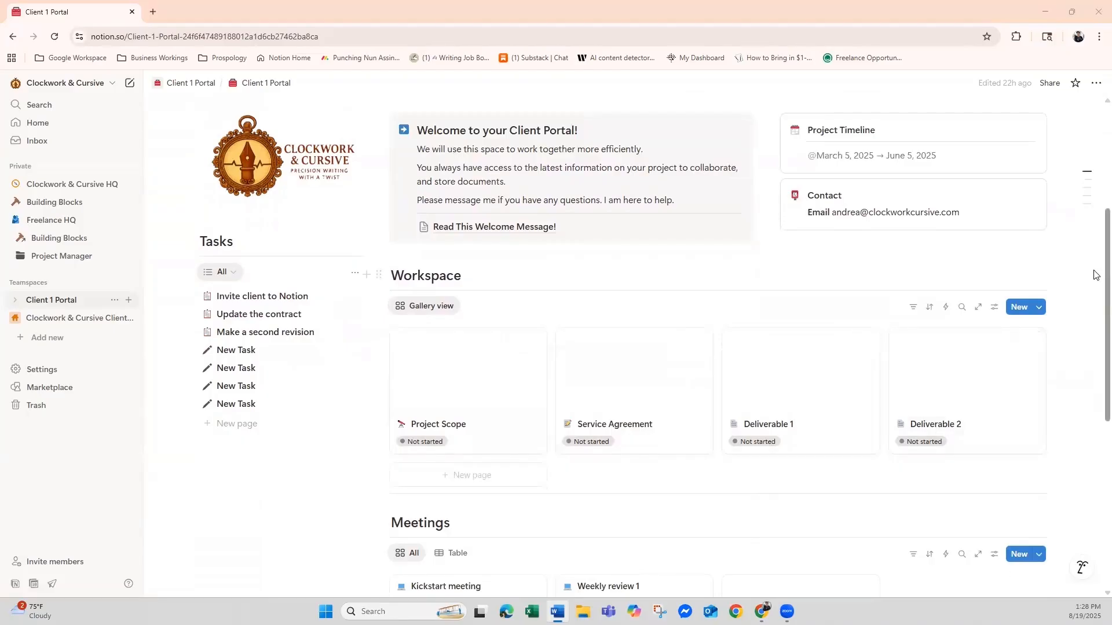
scroll(1096, 342, "down", 5)
scroll(1094, 396, "down", 3)
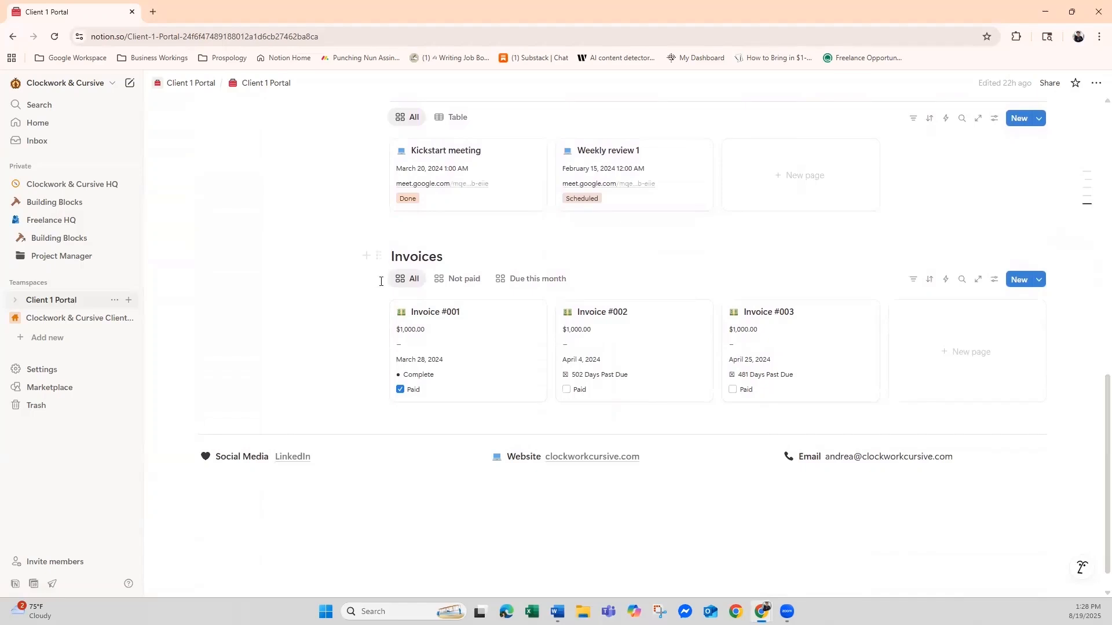